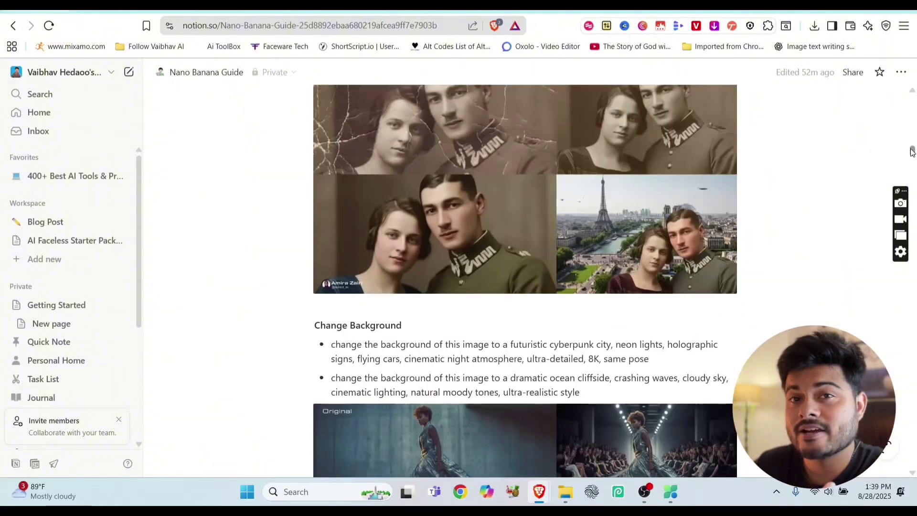
left_click_drag(911, 151, 912, 102)
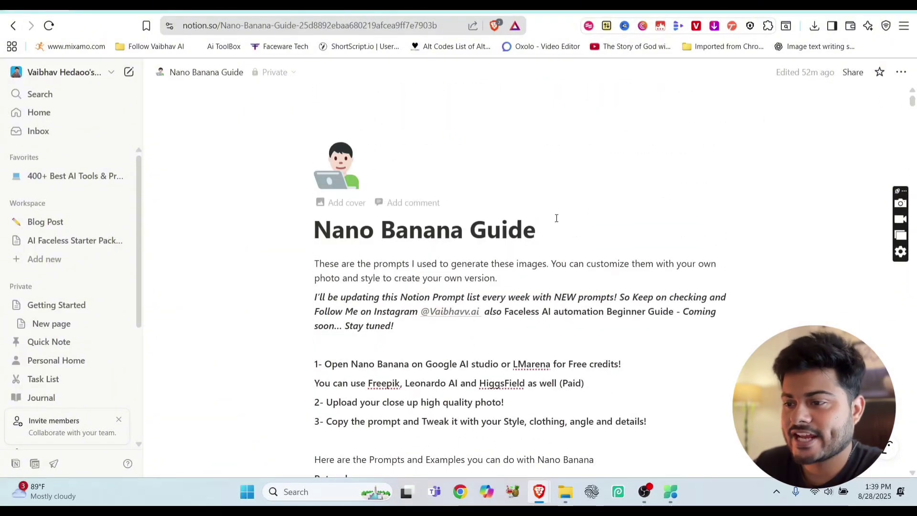
scroll(556, 217, "down", 2)
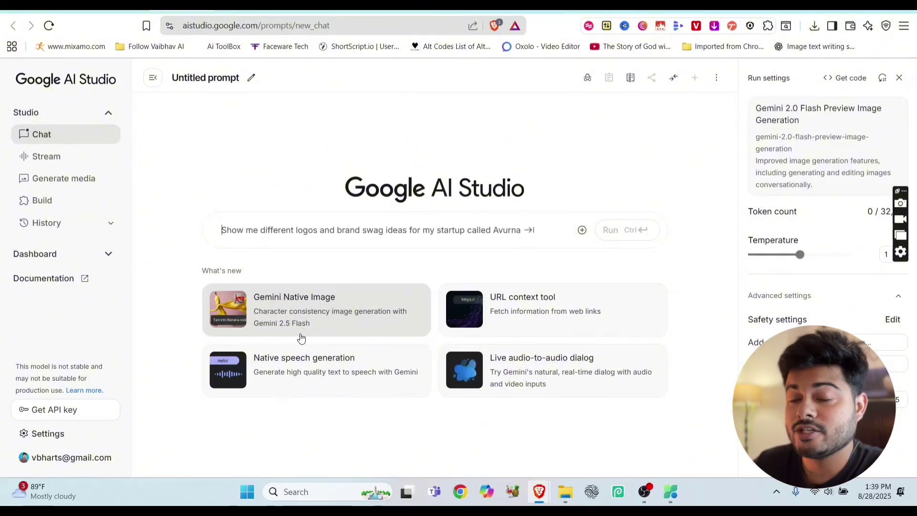
Generate the sample banana-in-costume image with the Gemini Native Image model and view it full size.
left_click(315, 321)
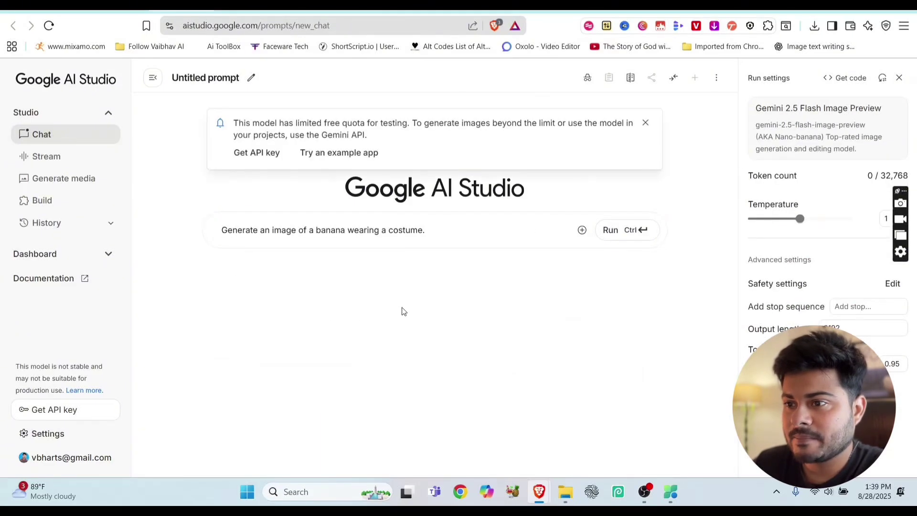
left_click_drag(269, 124, 601, 136)
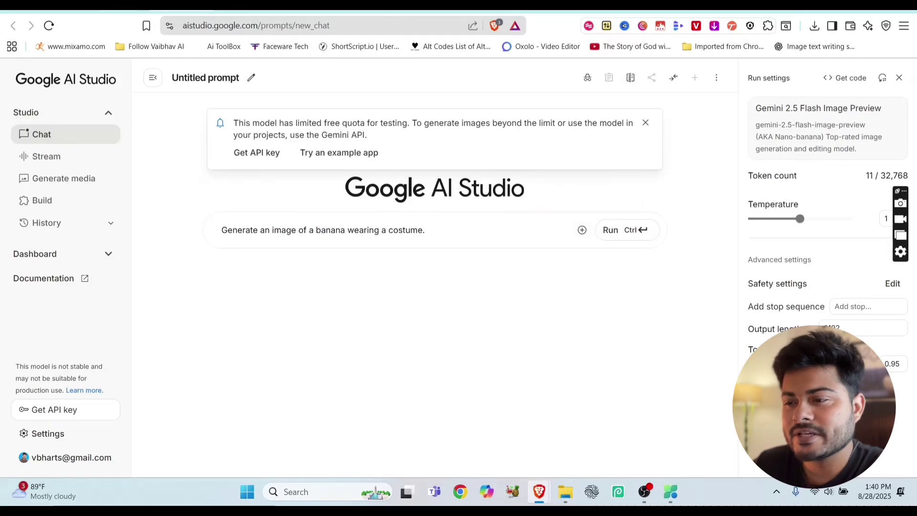
left_click(610, 229)
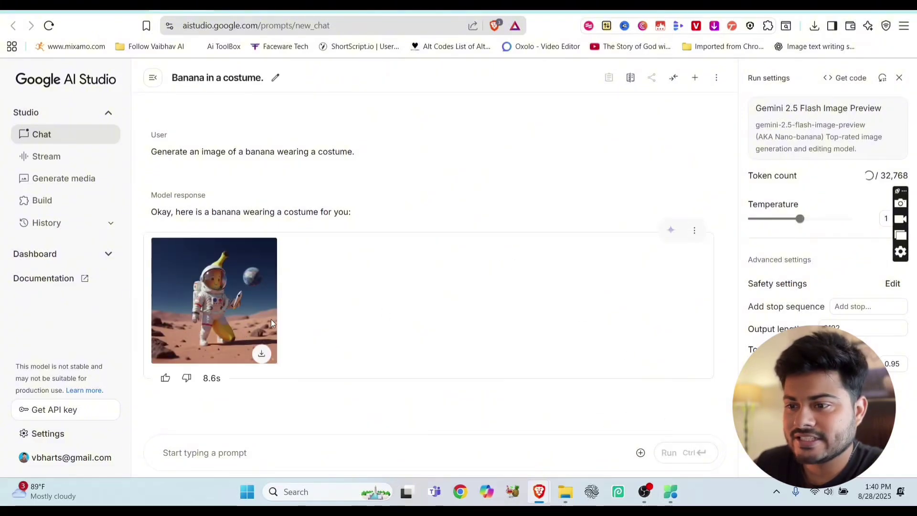
left_click(235, 283)
scroll(450, 288, "down", 3)
scroll(452, 294, "down", 1)
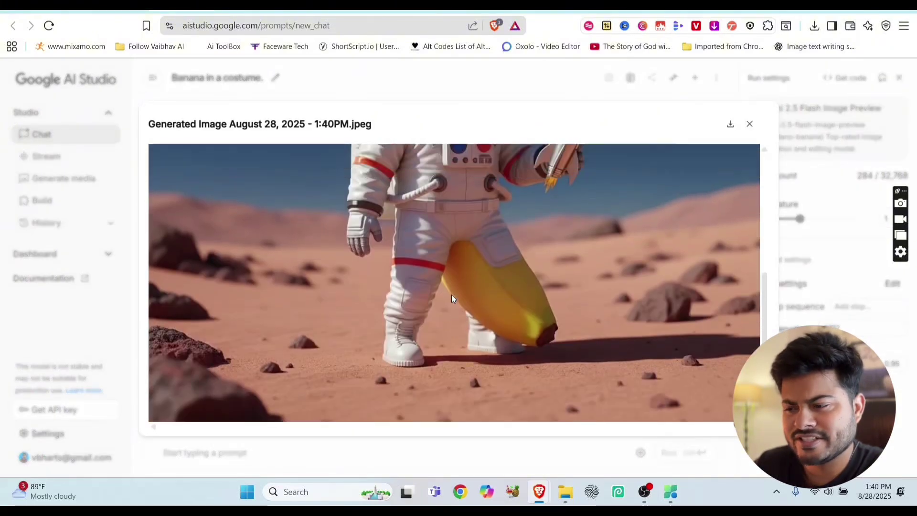
scroll(451, 294, "up", 2)
scroll(451, 294, "down", 1)
scroll(452, 295, "up", 3)
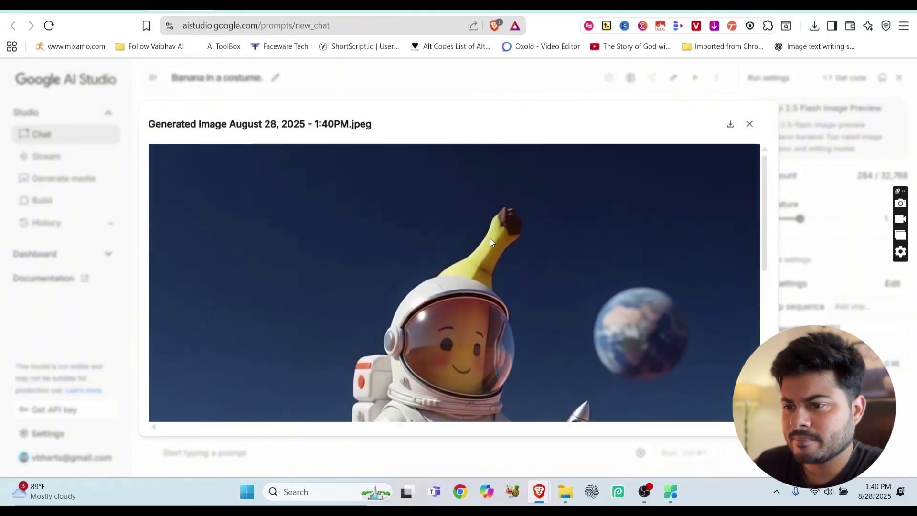
left_click(750, 123)
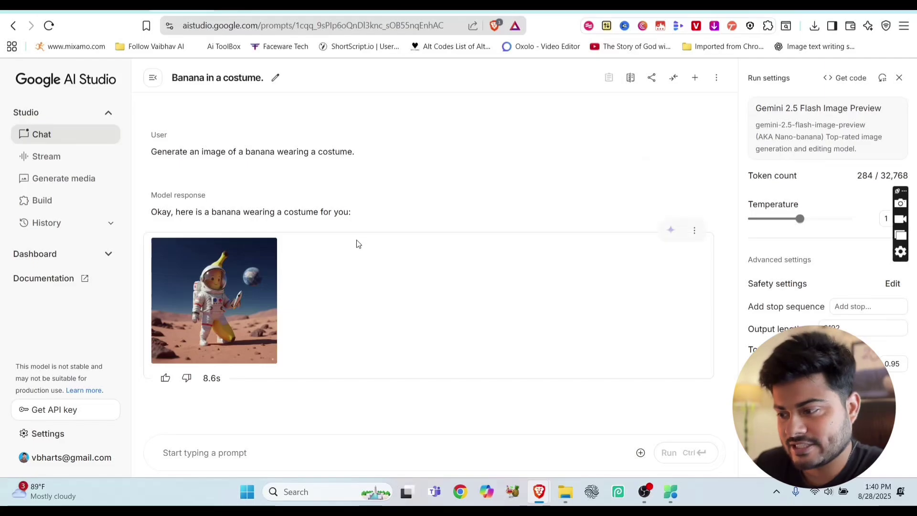
Attach the portrait from nano banana > ref images and run 'Change the color of his shirt to red'.
left_click(640, 452)
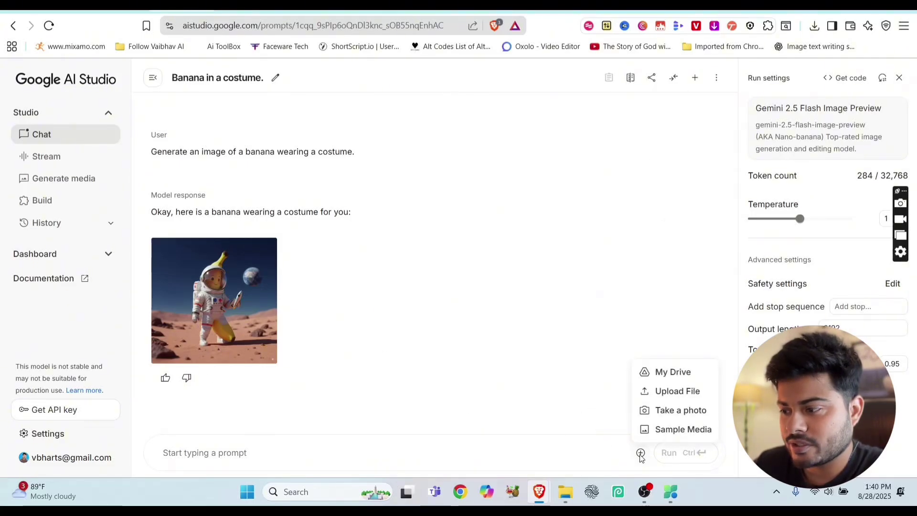
left_click(679, 392)
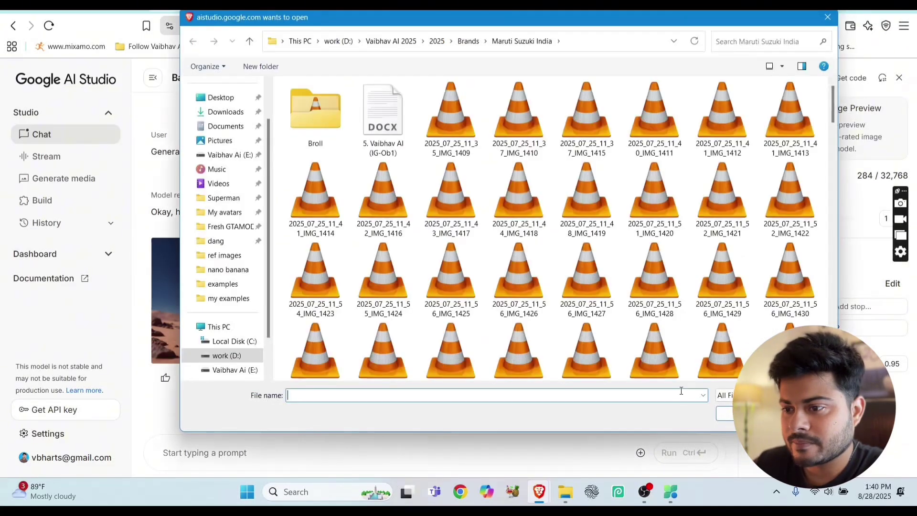
left_click(228, 270)
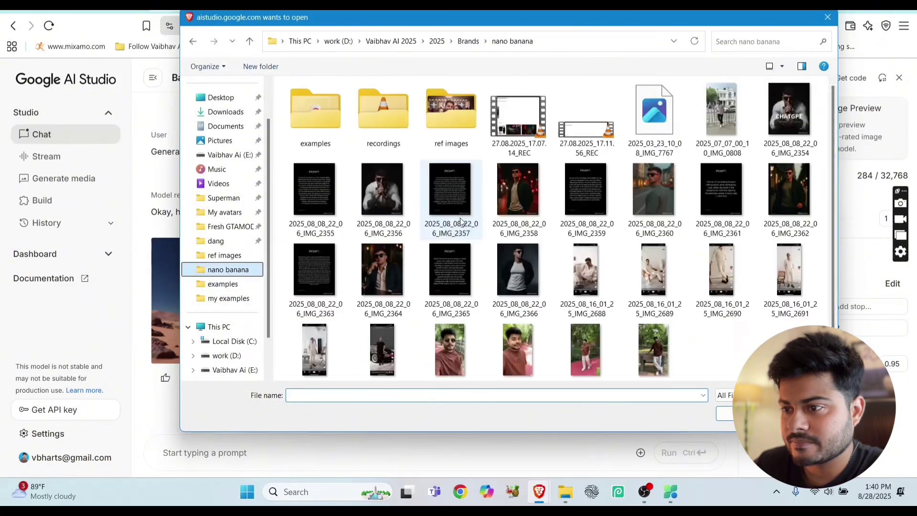
double_click(319, 118)
key("alt+Up")
double_click(451, 113)
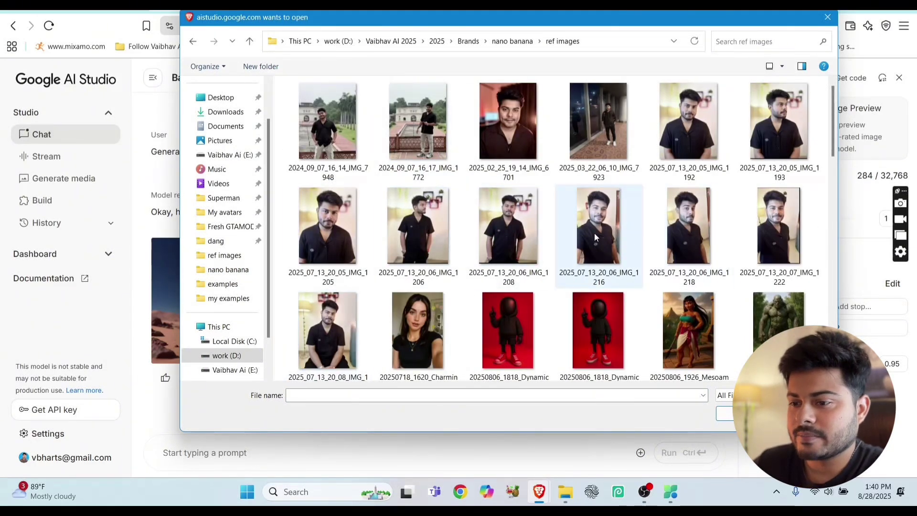
double_click(606, 233)
type("Change")
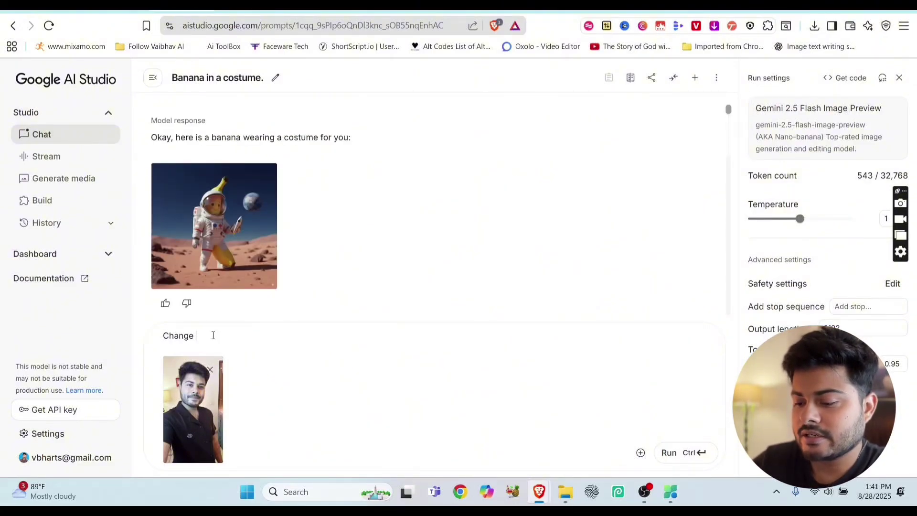
type("the color of his shirt to red")
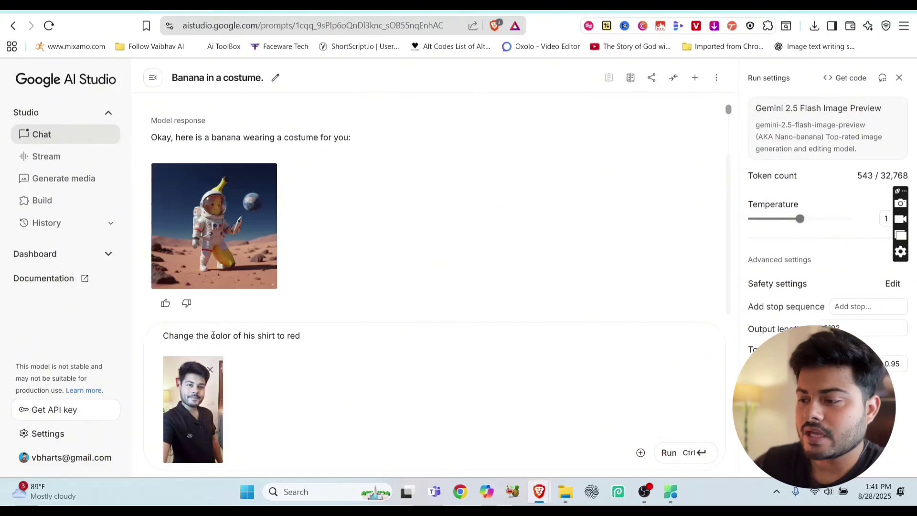
left_click(674, 452)
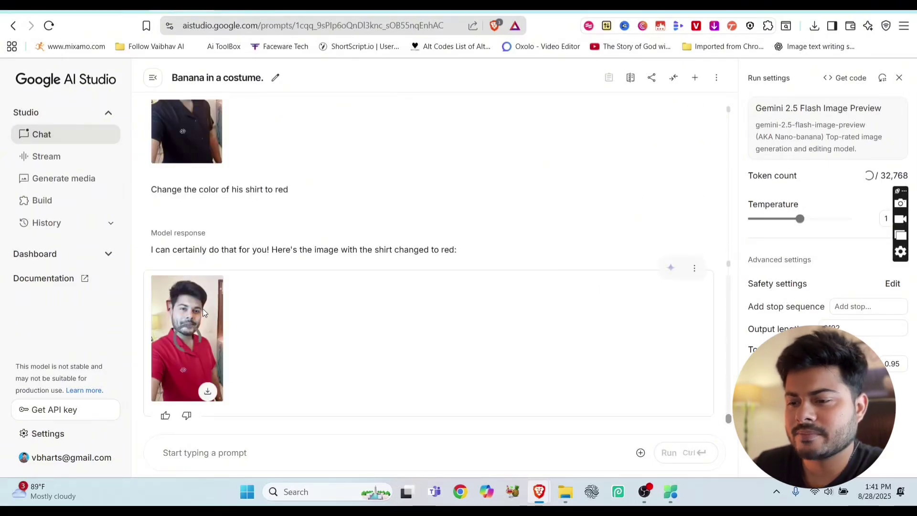
Enlarge the red-shirt result and the original portrait in turn to compare them.
left_click(203, 308)
scroll(440, 284, "down", 3)
scroll(439, 284, "down", 3)
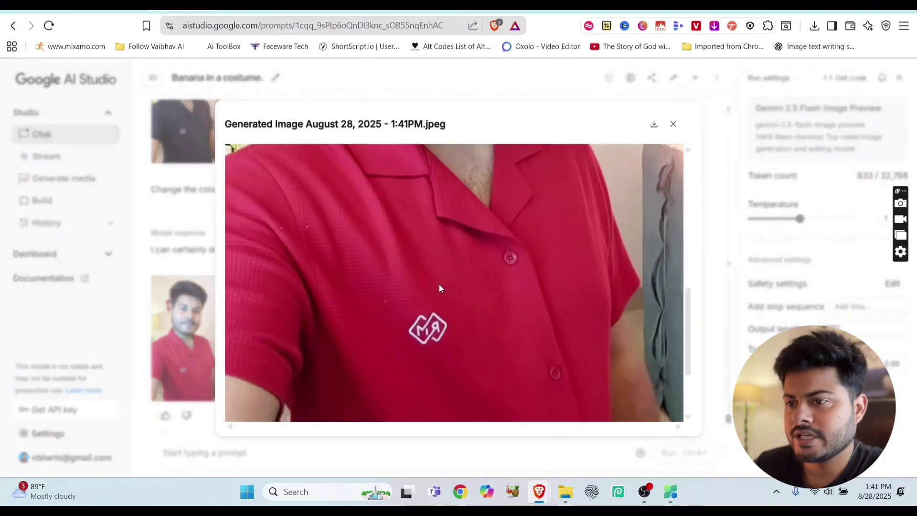
left_click(672, 123)
left_click(182, 132)
scroll(738, 96, "down", 3)
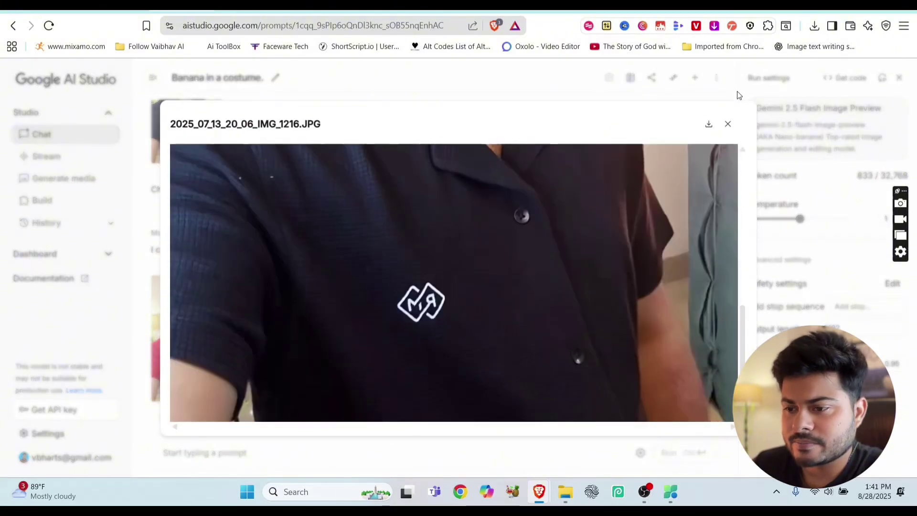
left_click(726, 123)
left_click(183, 337)
scroll(449, 286, "down", 3)
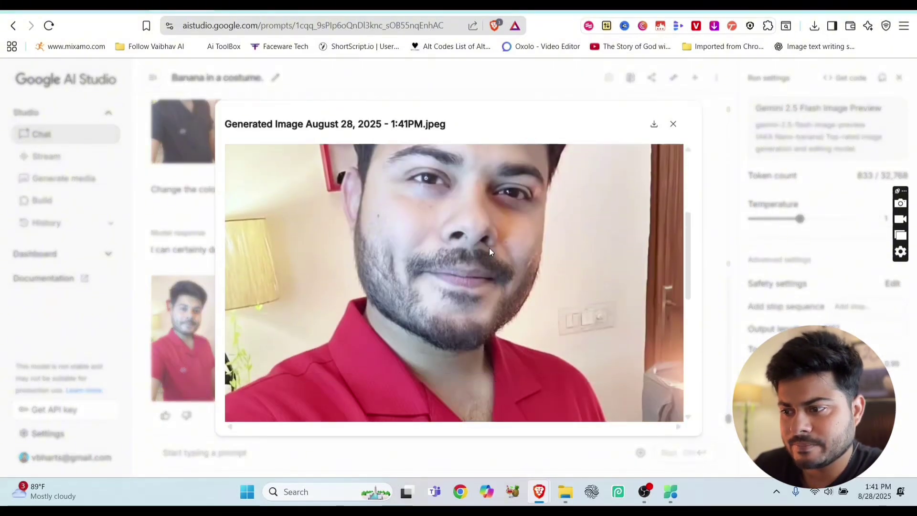
scroll(488, 248, "down", 3)
scroll(489, 248, "down", 2)
scroll(464, 262, "up", 5)
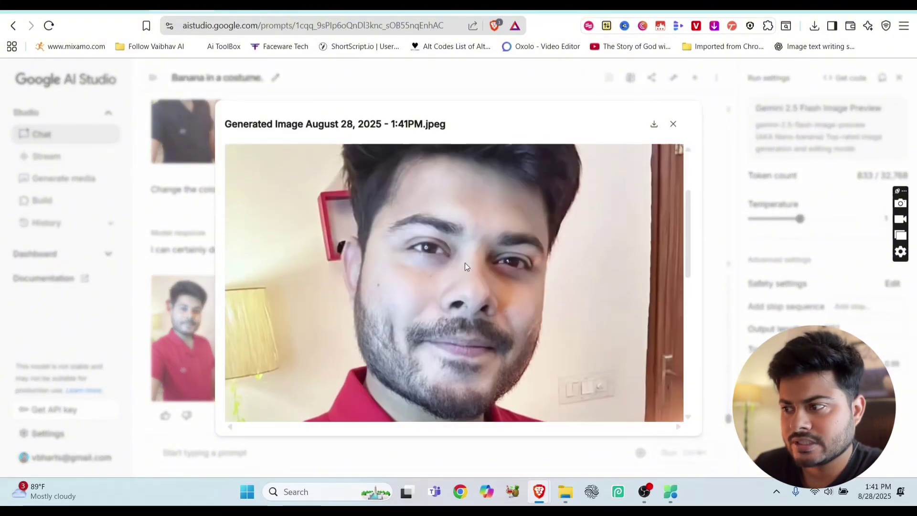
scroll(465, 263, "down", 3)
left_click(672, 126)
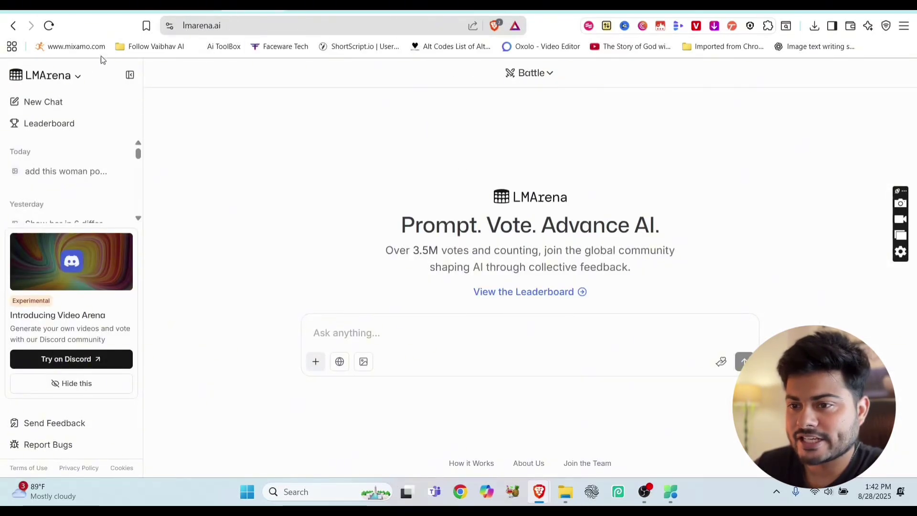
scroll(97, 204, "down", 3)
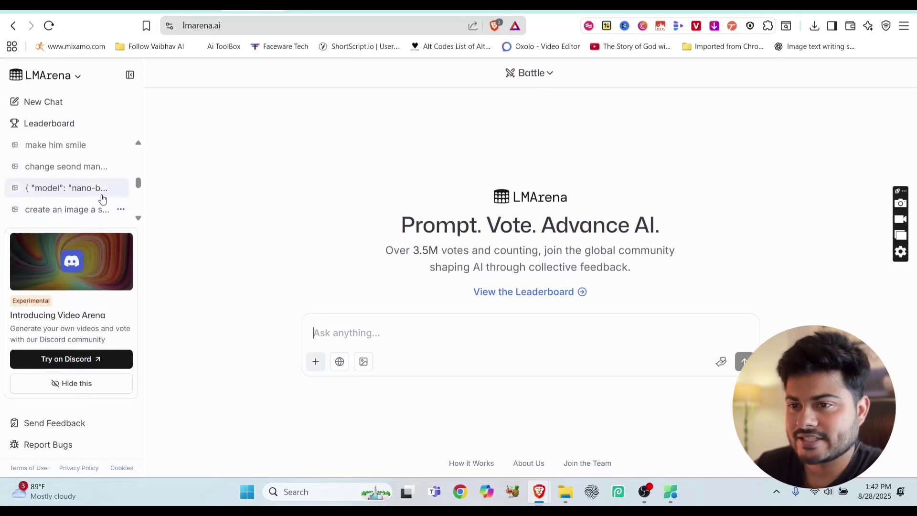
mouse_move(49, 124)
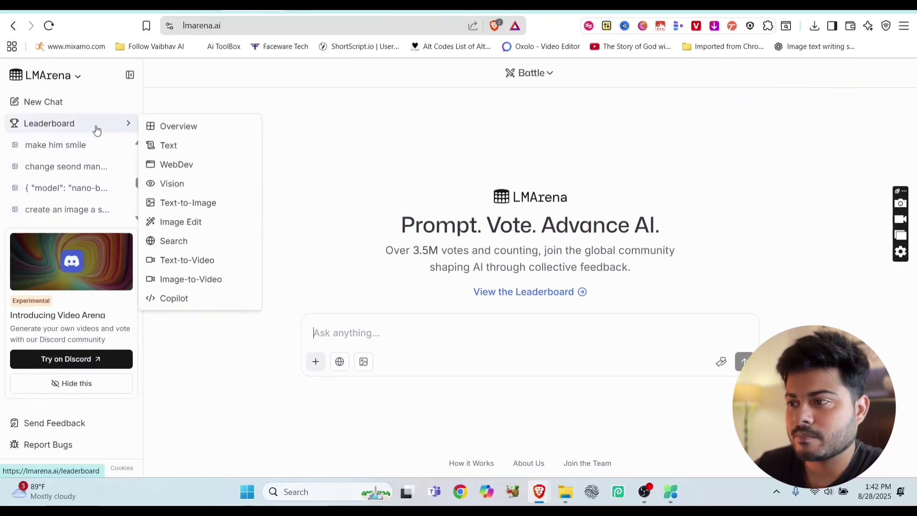
Keep LMArena in anonymous Battle mode from the chat-mode list.
left_click(533, 79)
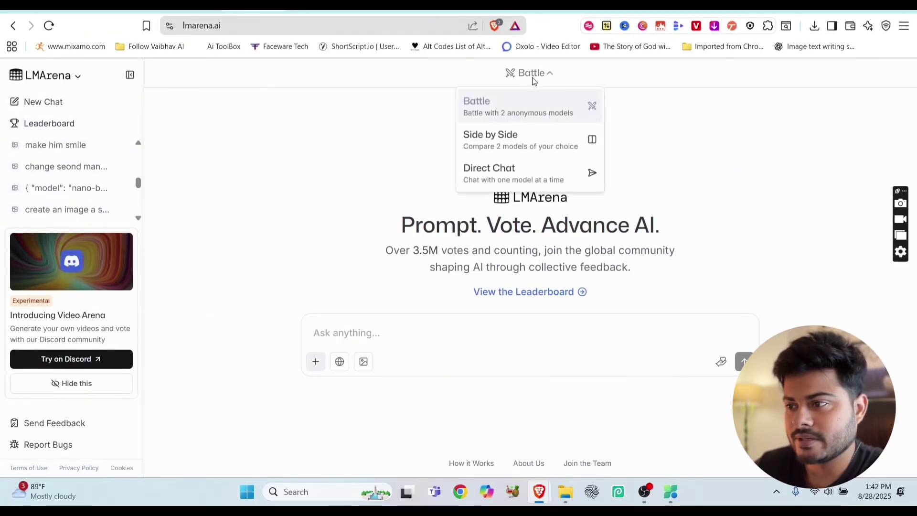
left_click(480, 110)
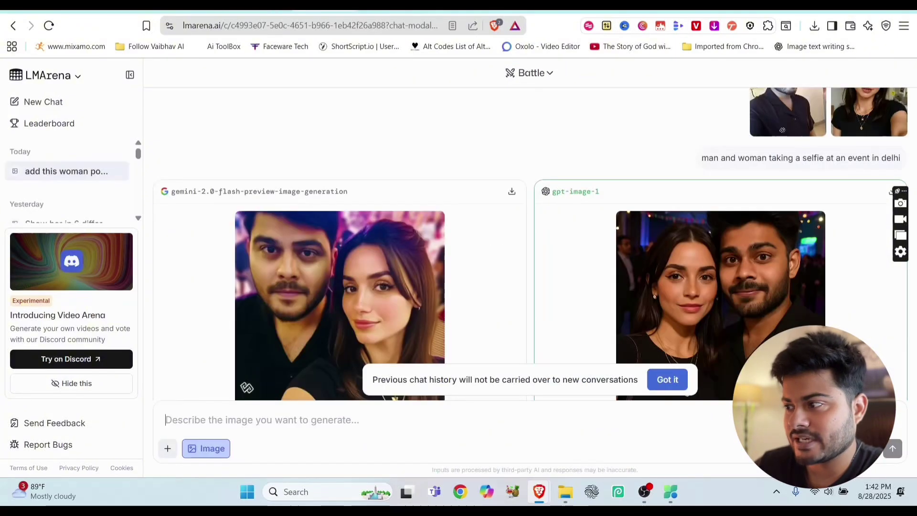
left_click_drag(915, 212, 915, 97)
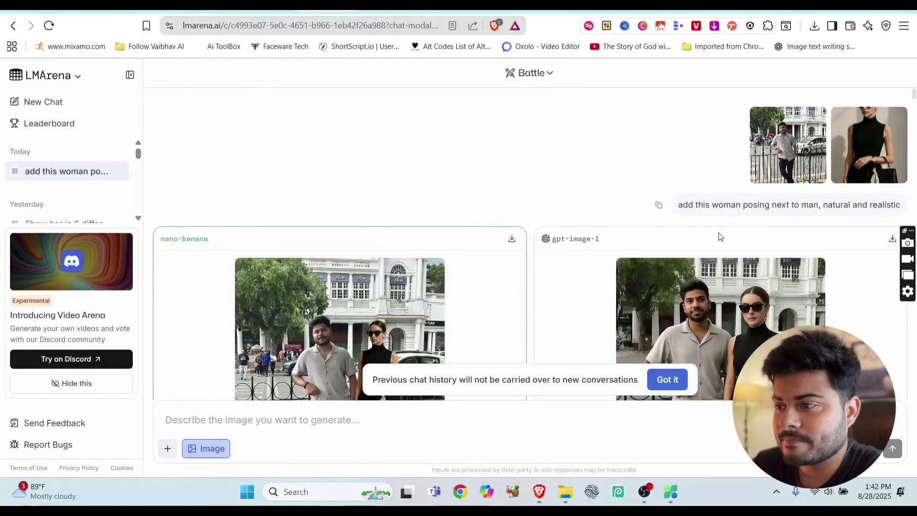
scroll(719, 237, "down", 1)
Inspect the nano-banana and gpt-image-1 woman-beside-man results enlarged.
left_click(533, 73)
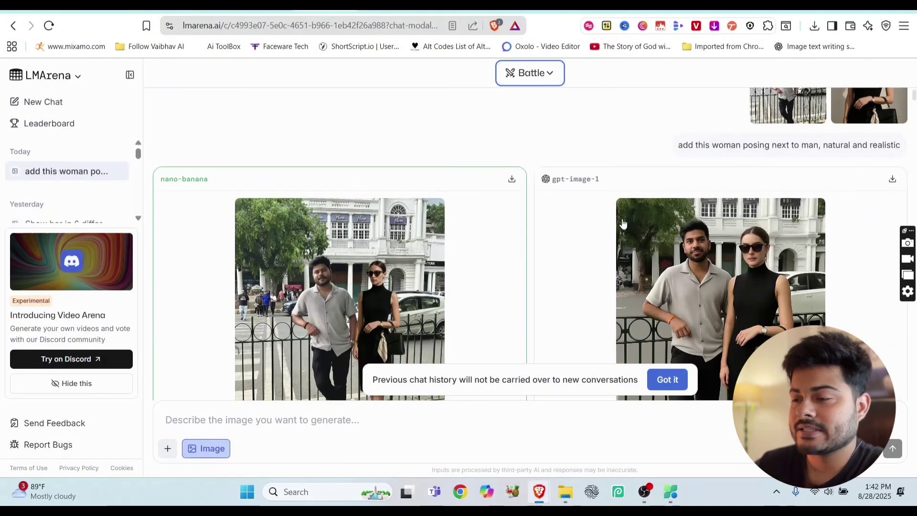
scroll(672, 285, "up", 1)
left_click(430, 301)
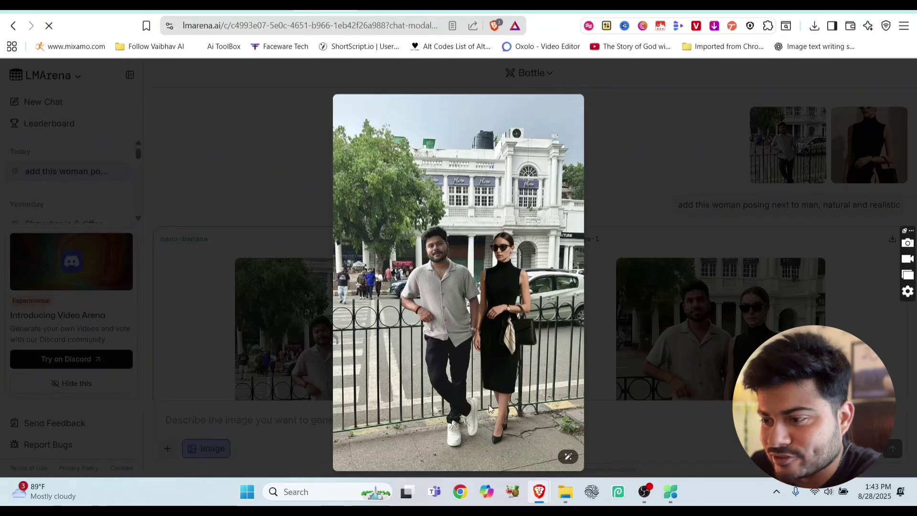
mouse_move(458, 283)
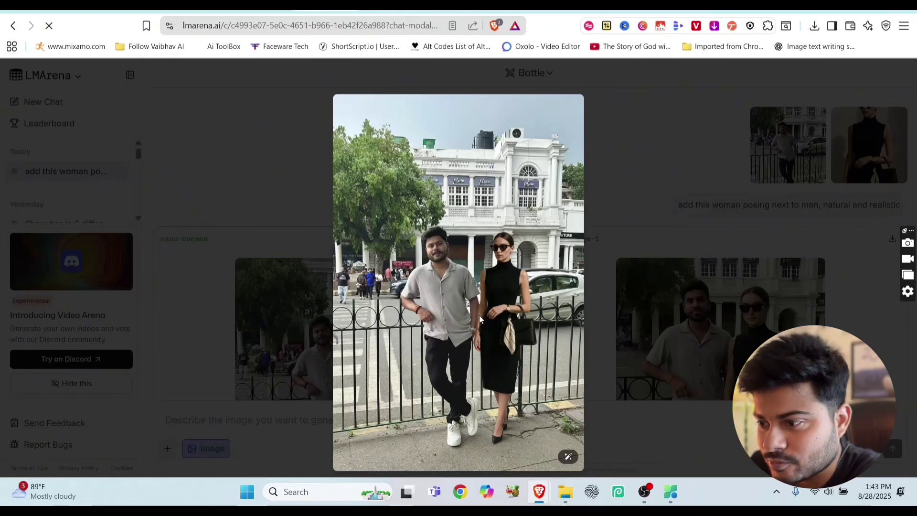
left_click(591, 195)
left_click(437, 272)
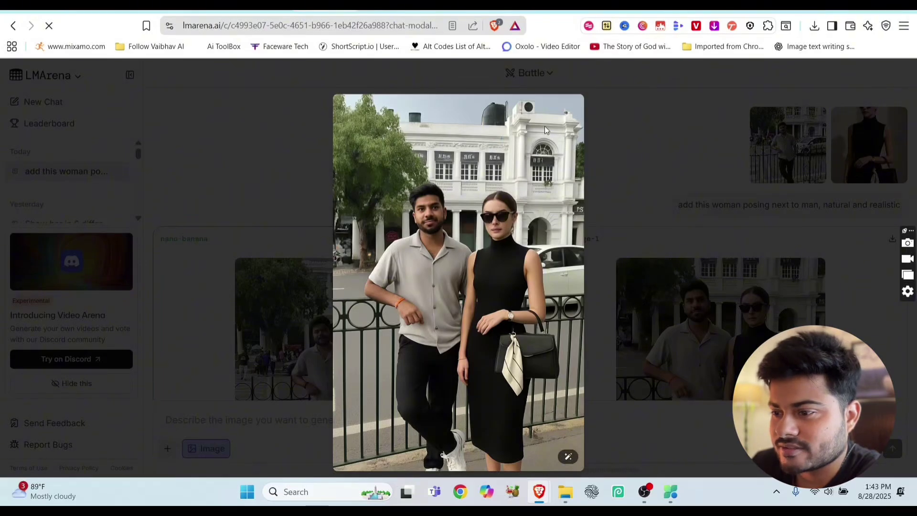
left_click(674, 209)
scroll(431, 298, "down", 5)
scroll(430, 297, "down", 3)
scroll(431, 297, "up", 3)
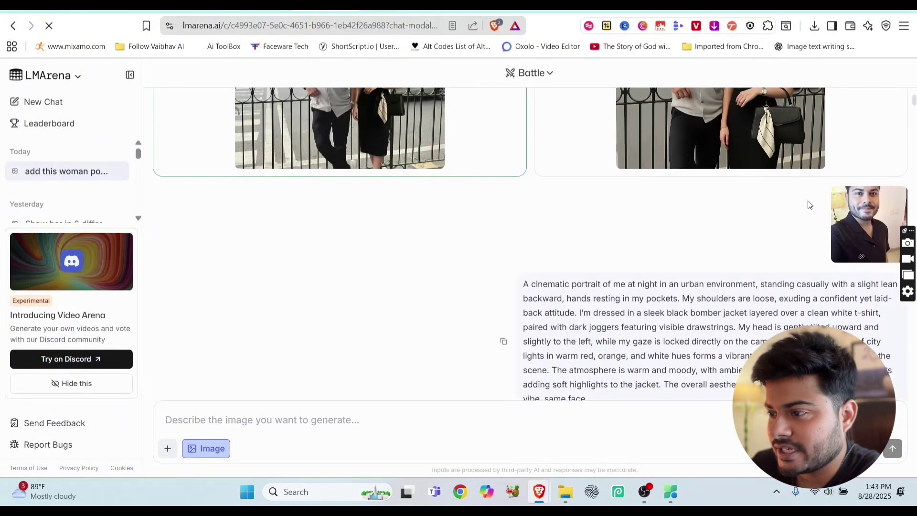
scroll(611, 282, "down", 1)
Select the cinematic portrait prompt and view its right-hand result enlarged.
triple_click(587, 344)
scroll(588, 287, "down", 3)
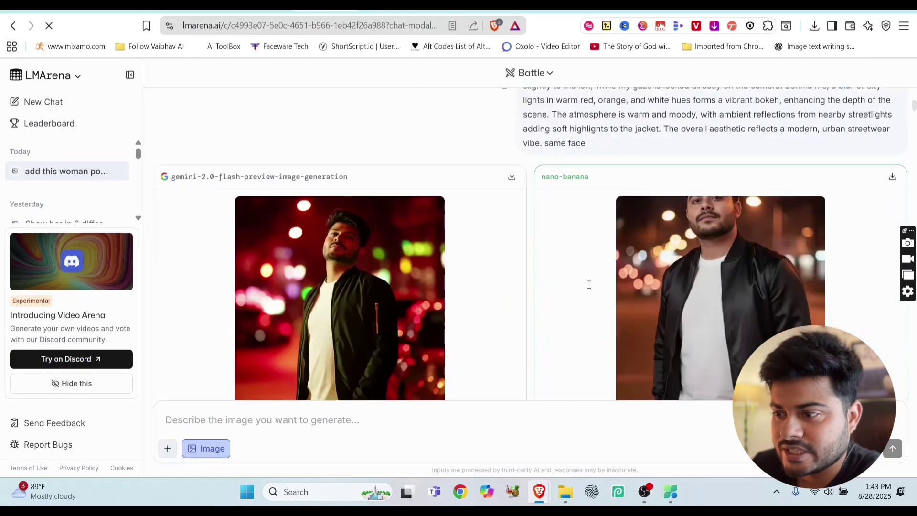
left_click(673, 259)
mouse_move(459, 283)
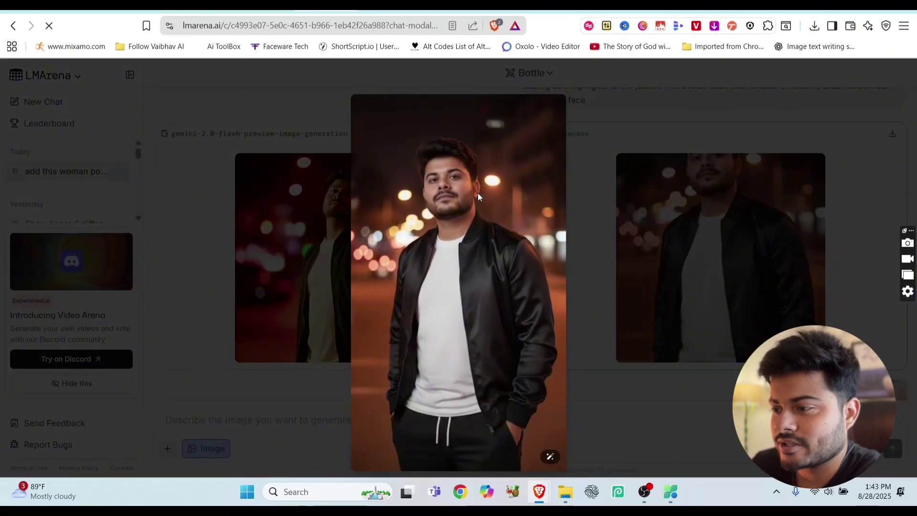
left_click(630, 224)
scroll(635, 255, "up", 2)
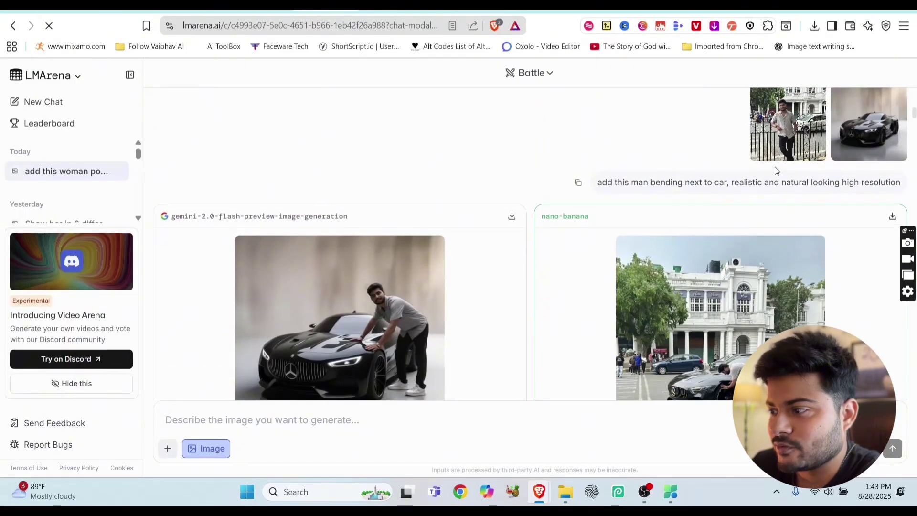
scroll(774, 169, "up", 2)
Enlarge the man and car reference photos for the car-scene prompt.
left_click(777, 242)
left_click(830, 233)
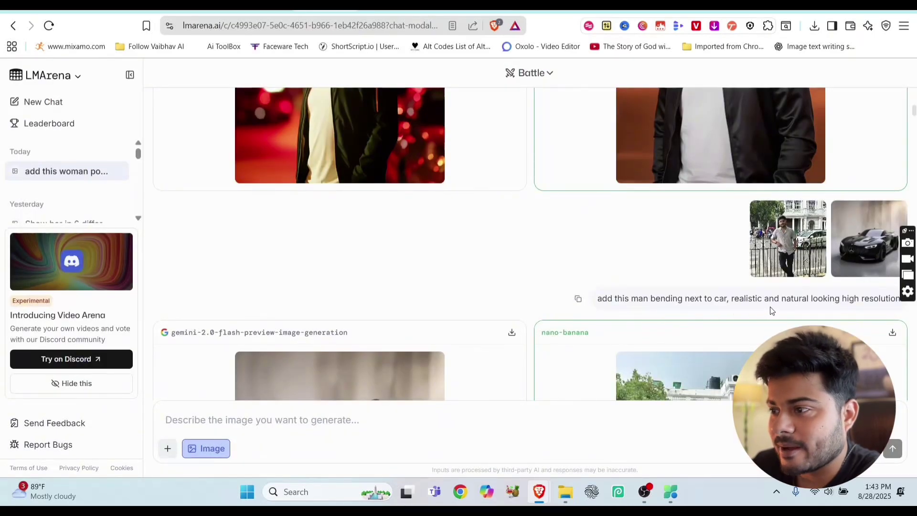
scroll(770, 308, "down", 3)
scroll(770, 308, "up", 2)
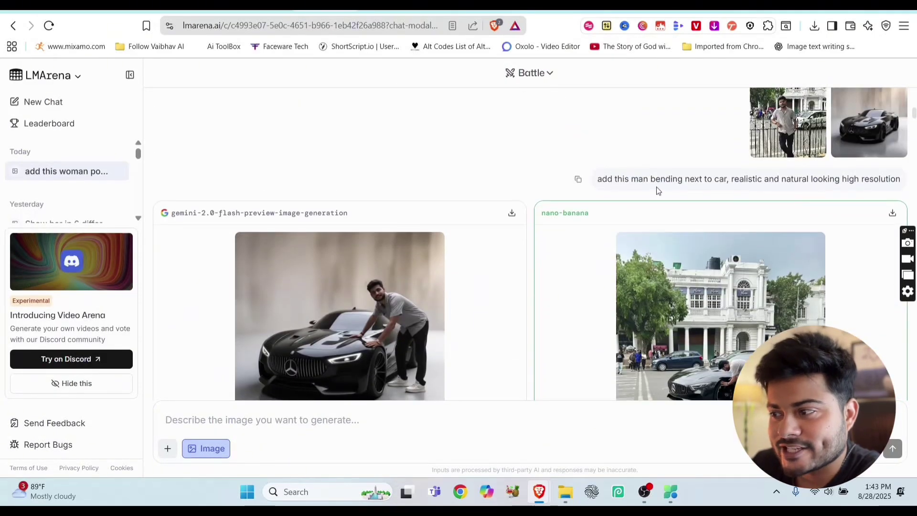
left_click_drag(651, 179, 712, 179)
scroll(725, 257, "down", 1)
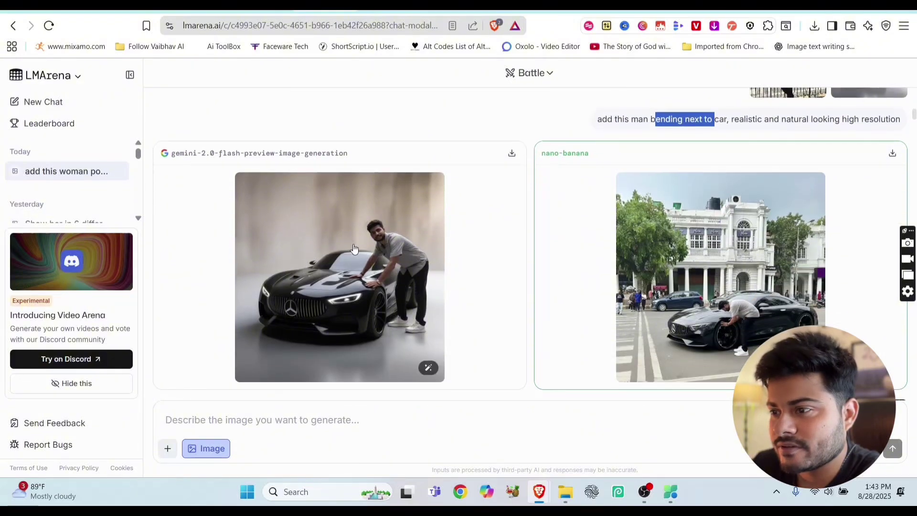
double_click(211, 155)
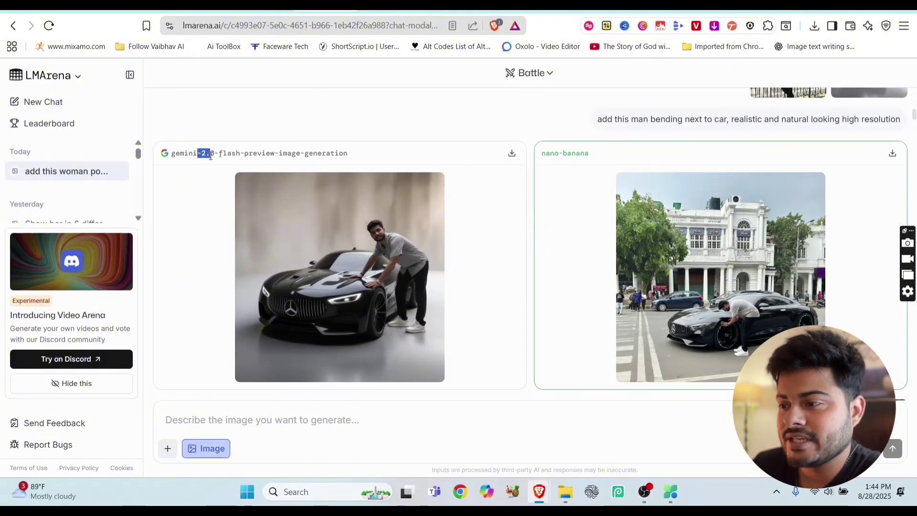
Compare the gemini and nano-banana car-scene results enlarged, then the left posing result.
left_click(350, 221)
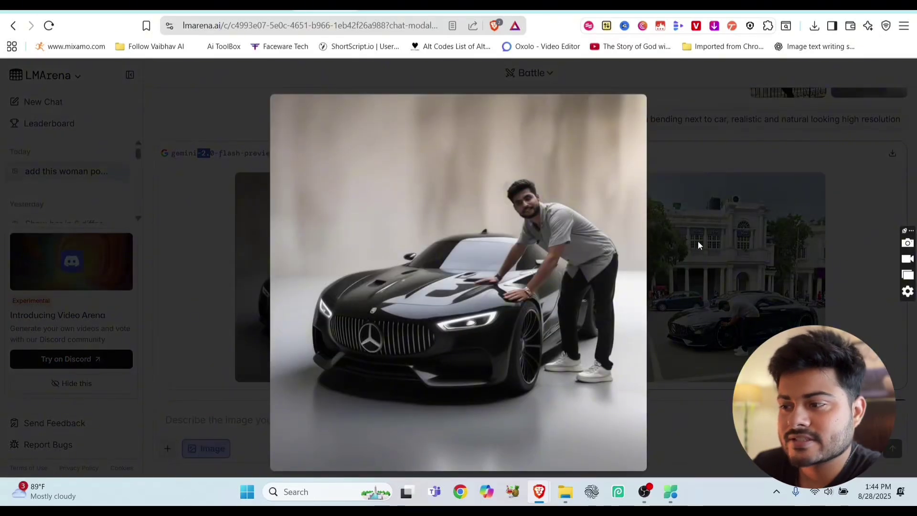
left_click(679, 231)
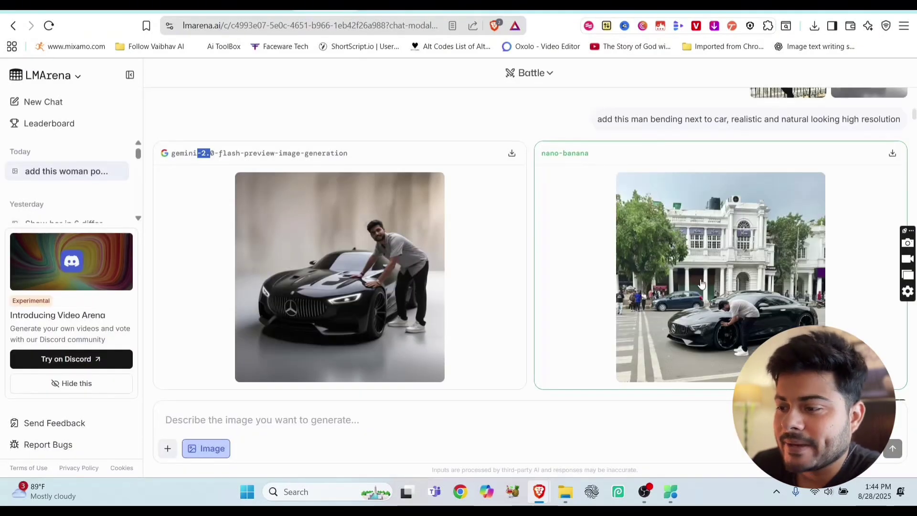
left_click(640, 273)
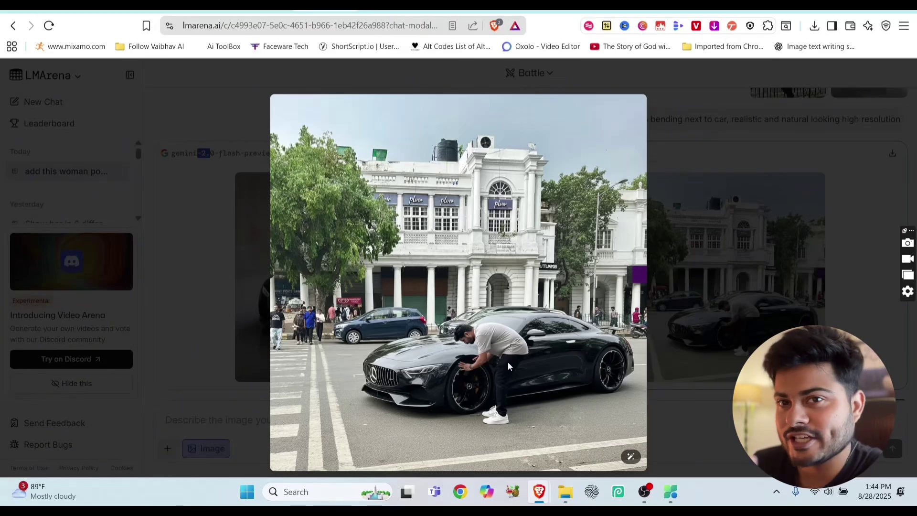
left_click(688, 379)
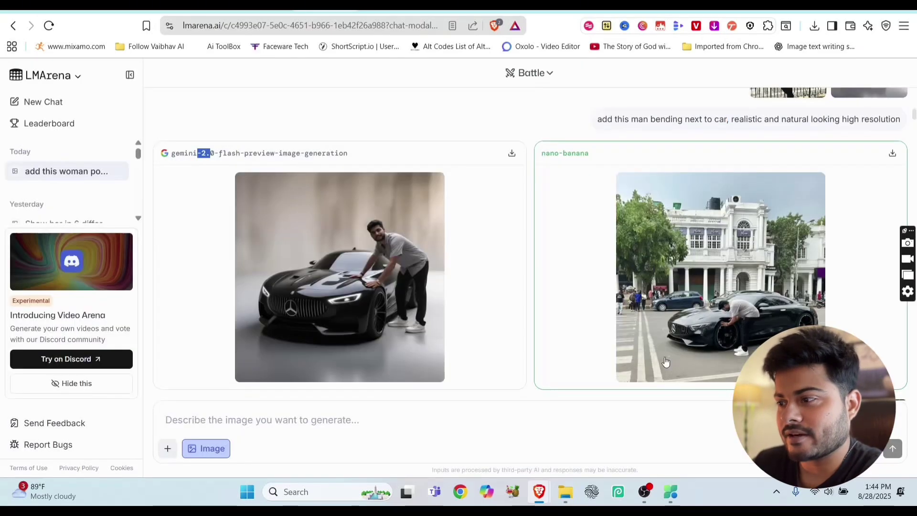
scroll(666, 362, "down", 5)
scroll(663, 358, "up", 2)
scroll(609, 301, "down", 3)
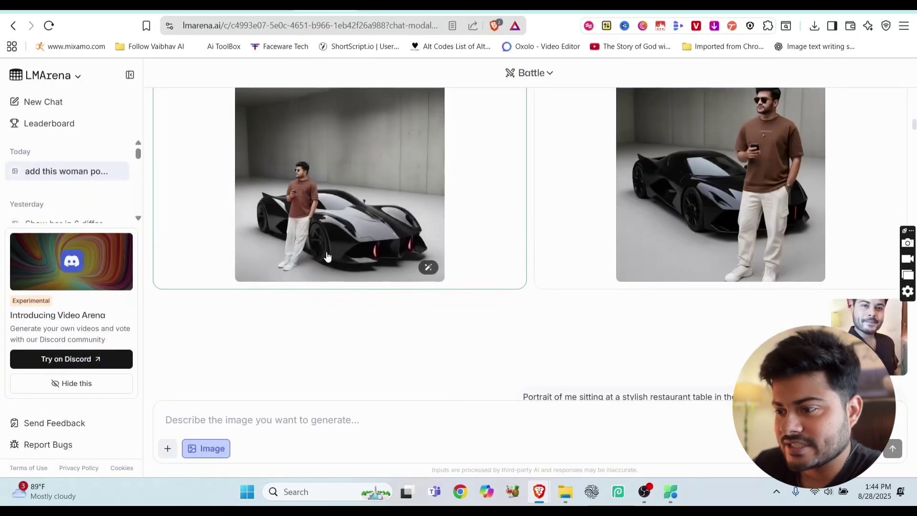
left_click(425, 266)
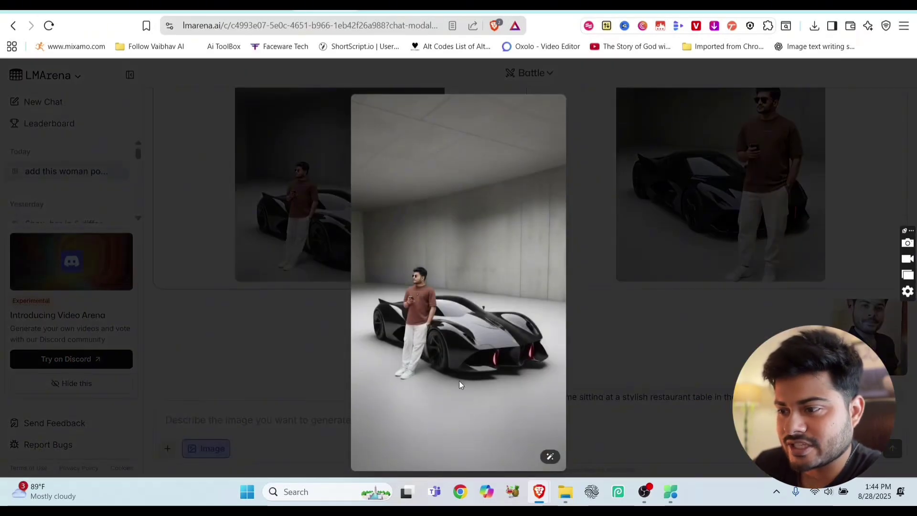
View the flux-1-kontext-pro and nano-banana restaurant portraits enlarged one after the other.
left_click(494, 331)
scroll(636, 319, "down", 5)
scroll(635, 318, "up", 2)
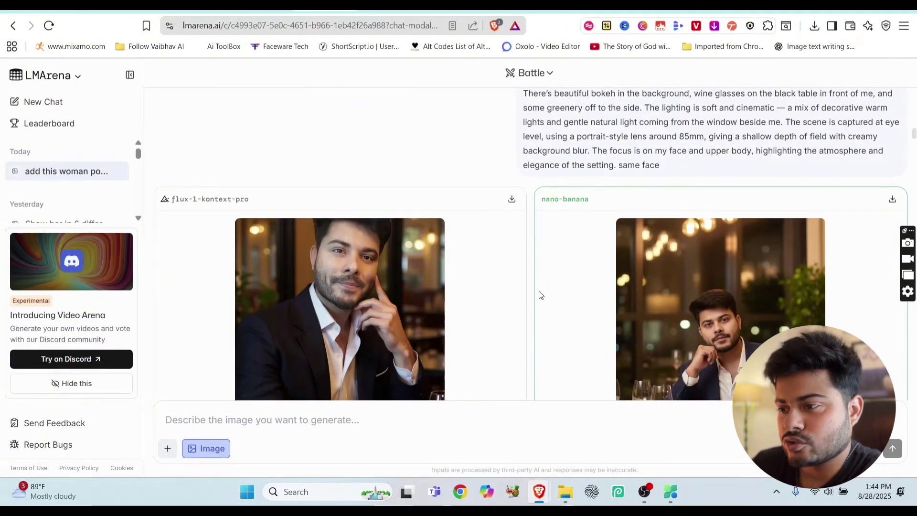
left_click(433, 258)
left_click(646, 260)
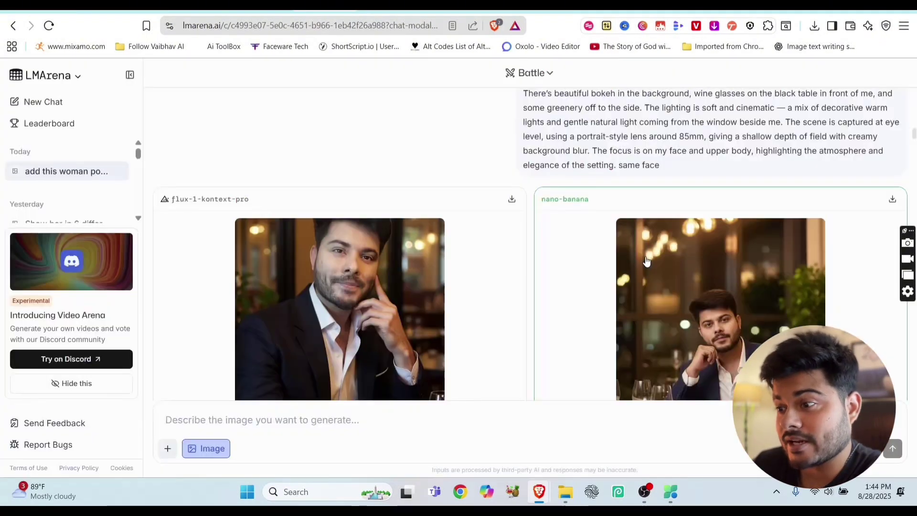
left_click(732, 280)
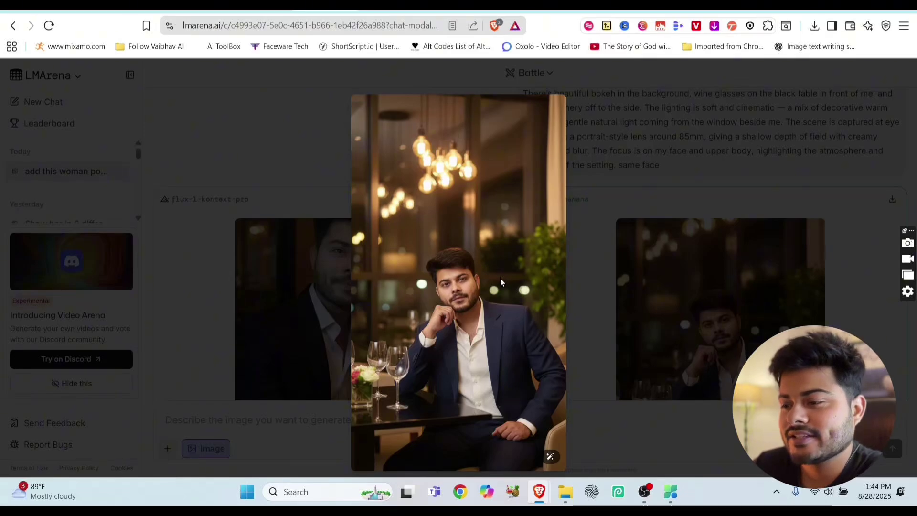
left_click(614, 324)
scroll(613, 324, "down", 5)
scroll(590, 332, "down", 5)
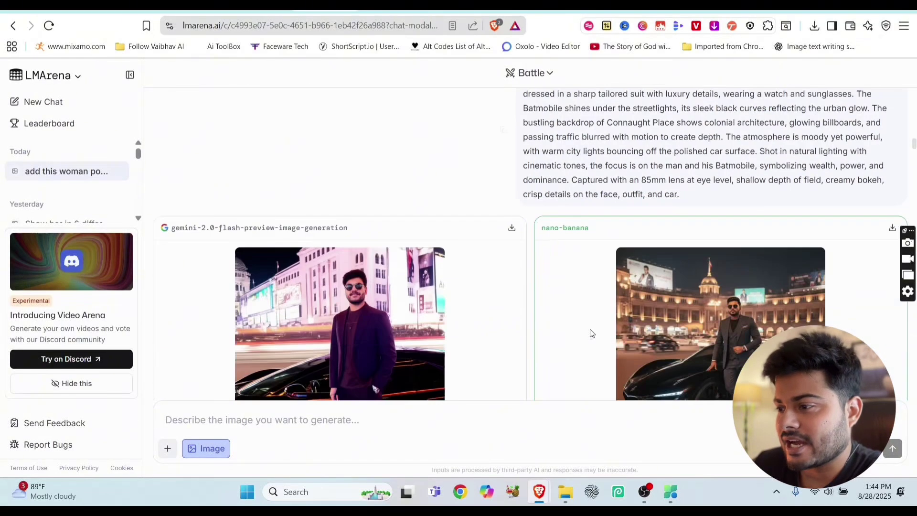
scroll(745, 350, "up", 4)
scroll(682, 255, "down", 3)
mouse_move(681, 254)
left_mouse_down()
mouse_move(523, 152)
mouse_move(523, 126)
left_mouse_up()
scroll(646, 129, "up", 1)
Arrow through the selfie reference photos and enlarge the nano-banana Batmobile portrait.
left_click(647, 130)
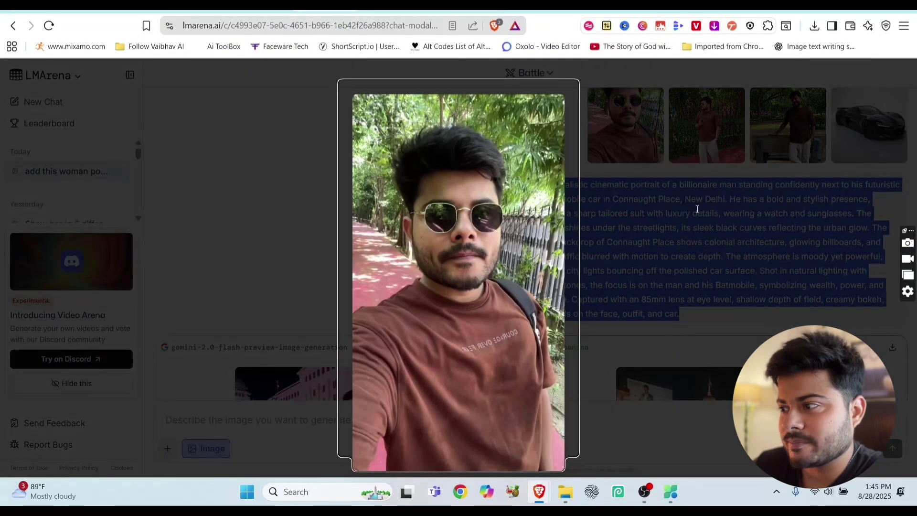
key("Right")
key("Right")
key("Right")
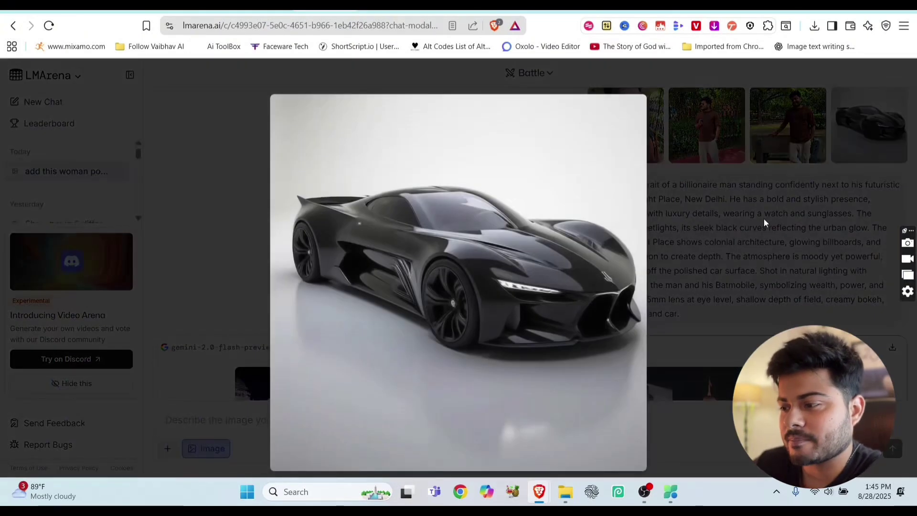
key("Escape")
scroll(702, 291, "down", 2)
left_click(685, 289)
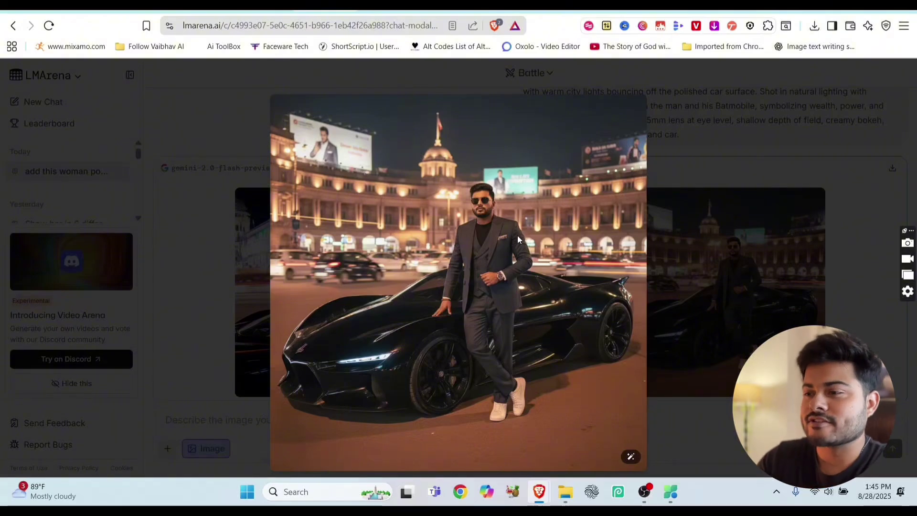
key("Escape")
scroll(576, 269, "up", 3)
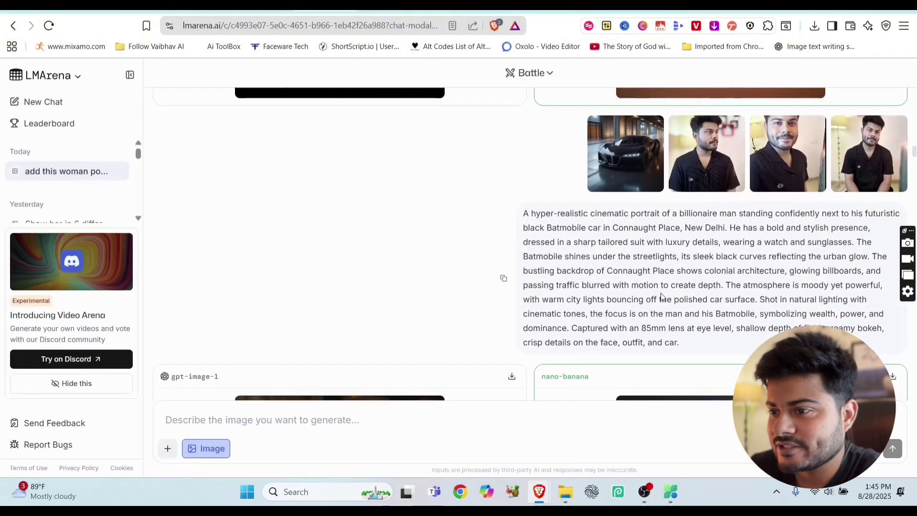
scroll(575, 268, "down", 2)
scroll(576, 268, "down", 2)
scroll(702, 266, "up", 2)
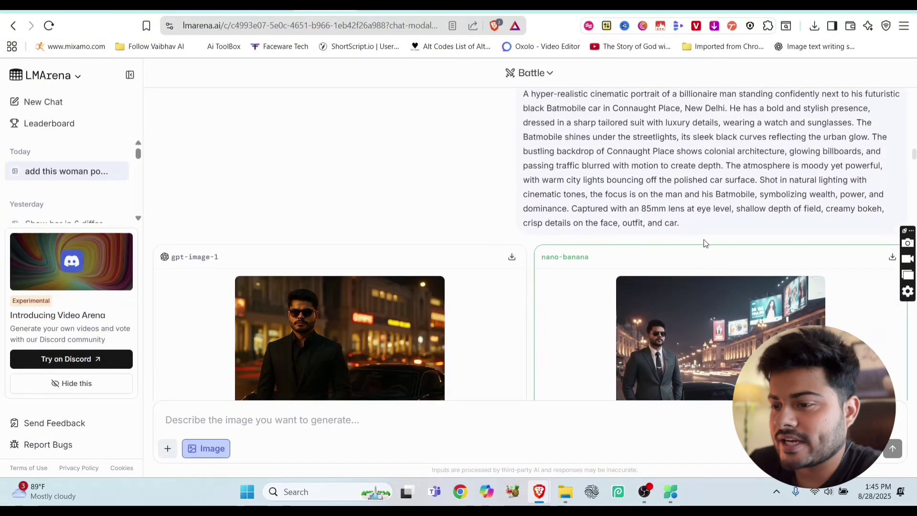
scroll(694, 233, "down", 2)
mouse_move(340, 261)
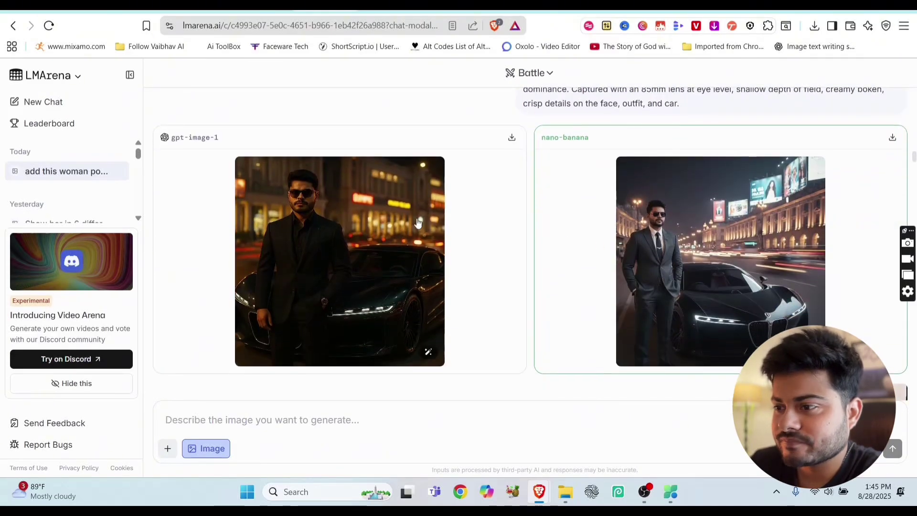
Toggle between the gpt-image-1 and nano-banana Batmobile portraits enlarged to compare them.
left_click(415, 223)
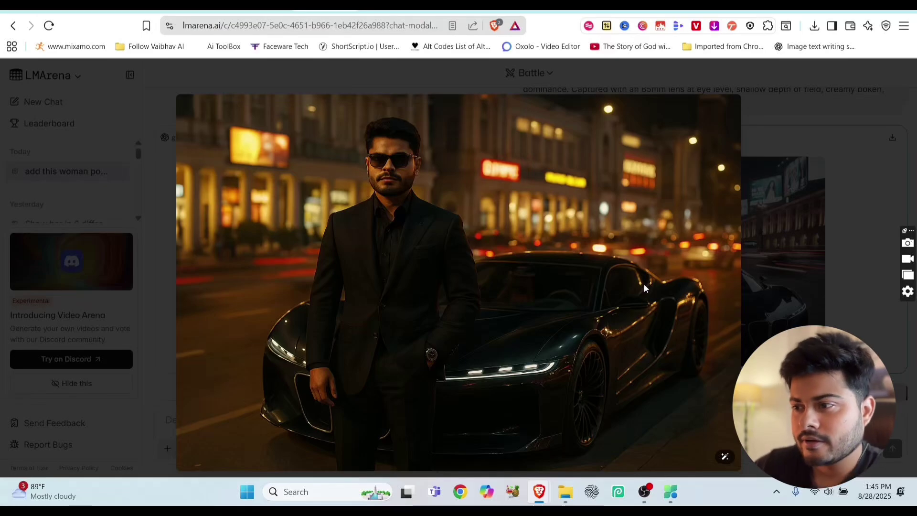
left_click(789, 292)
left_click(713, 254)
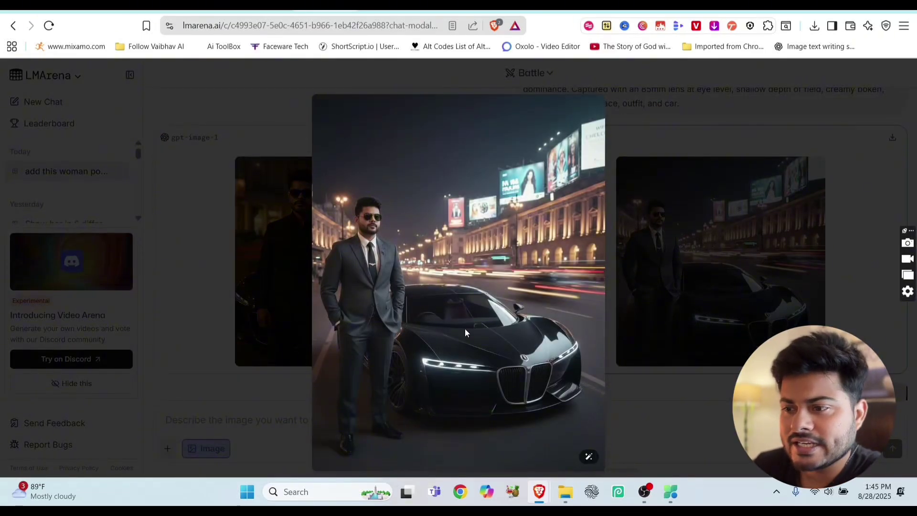
left_click(723, 298)
left_click(353, 283)
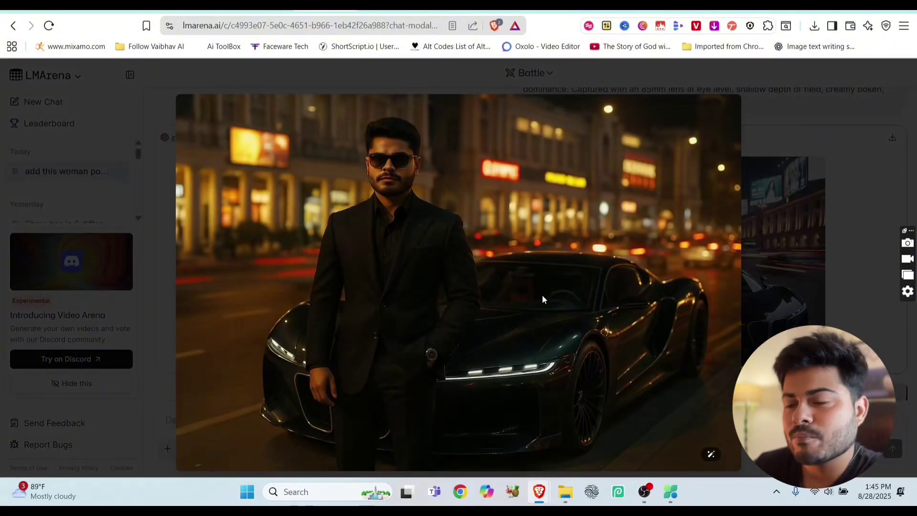
left_click(728, 196)
left_click(673, 265)
left_click(638, 296)
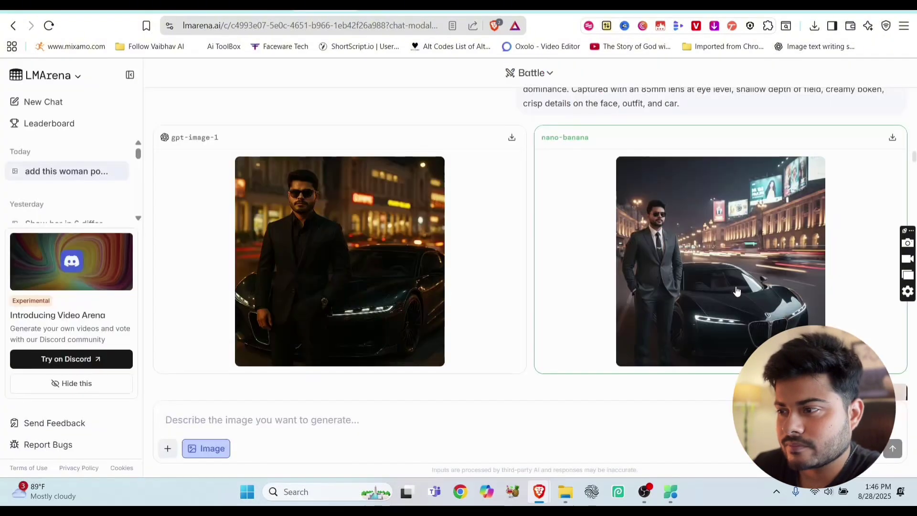
scroll(637, 295, "down", 3)
scroll(619, 296, "down", 3)
Compare the black-suit gpt-image-1 and grey-suit nano-banana portraits once more.
left_click(619, 296)
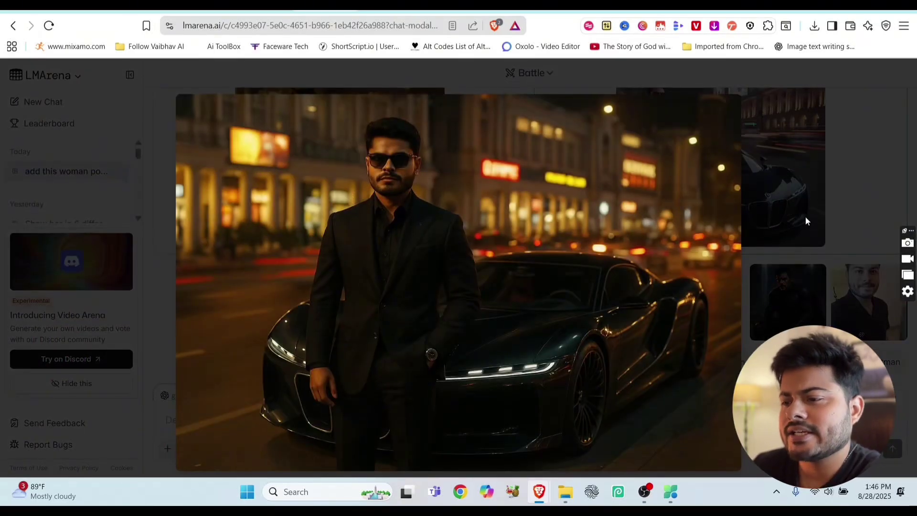
left_click(805, 217)
left_click(722, 194)
left_click(720, 193)
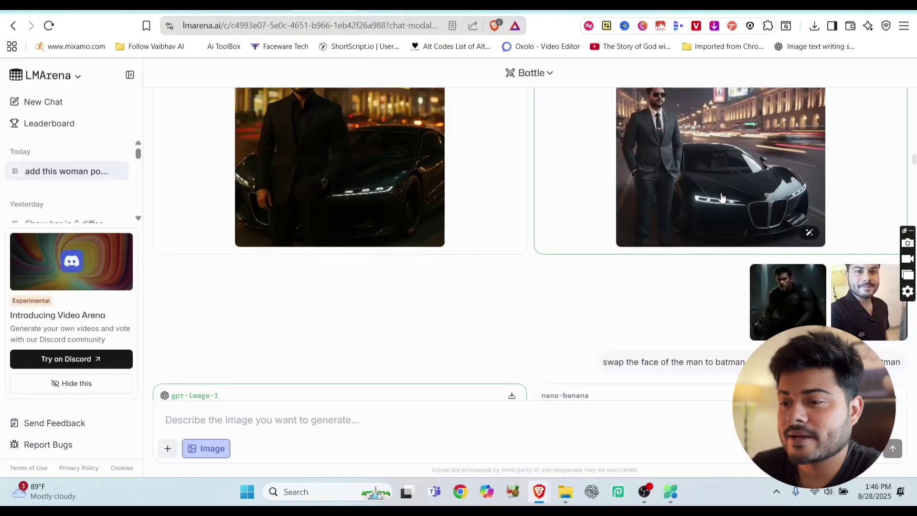
scroll(720, 192, "up", 2)
left_click(706, 179)
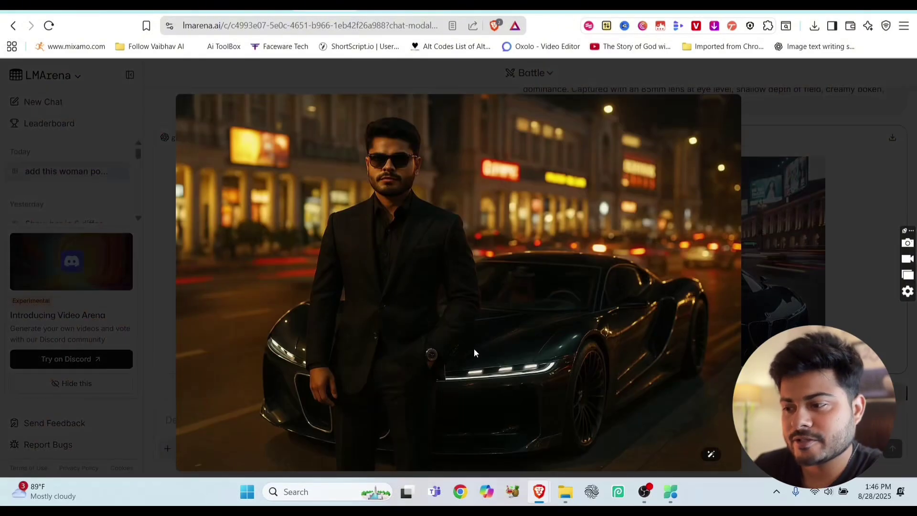
left_click(462, 351)
left_click(725, 232)
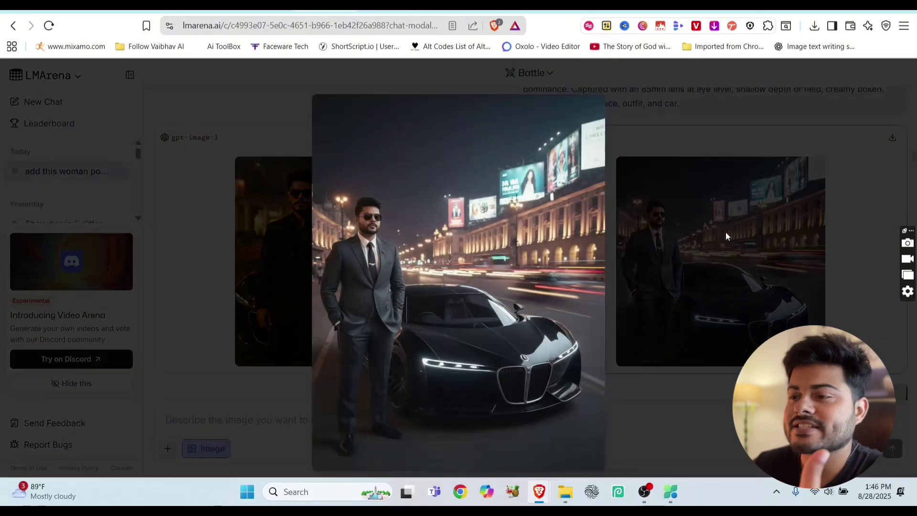
left_click(542, 313)
scroll(534, 350, "down", 5)
scroll(535, 350, "down", 3)
left_click(349, 267)
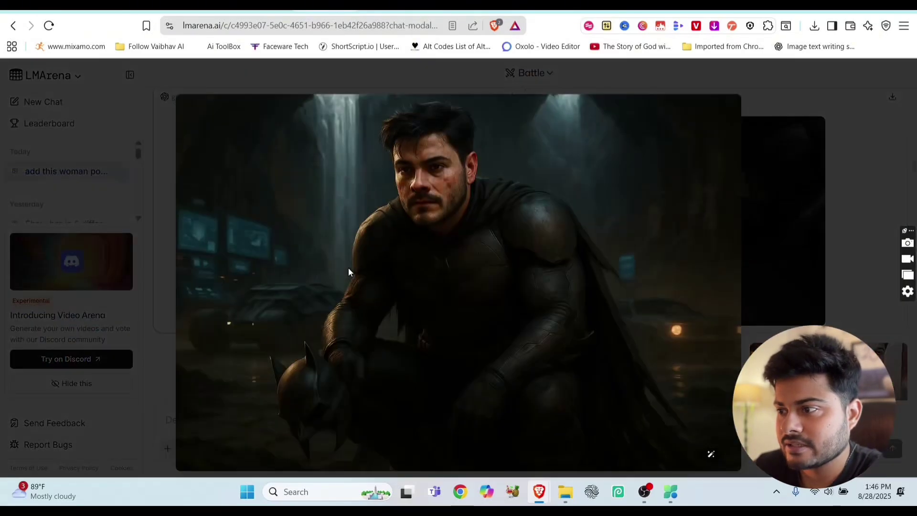
left_click(741, 260)
left_click(748, 245)
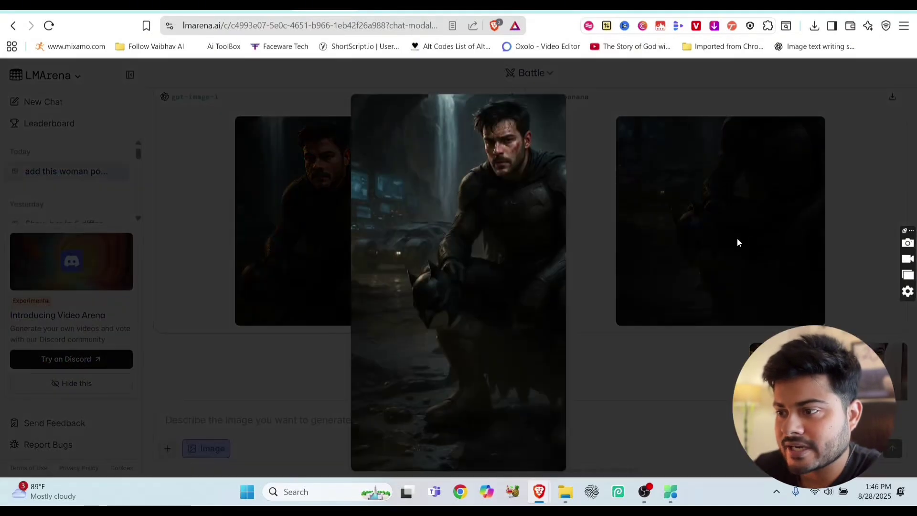
left_click(570, 226)
scroll(686, 322, "down", 5)
scroll(687, 321, "down", 5)
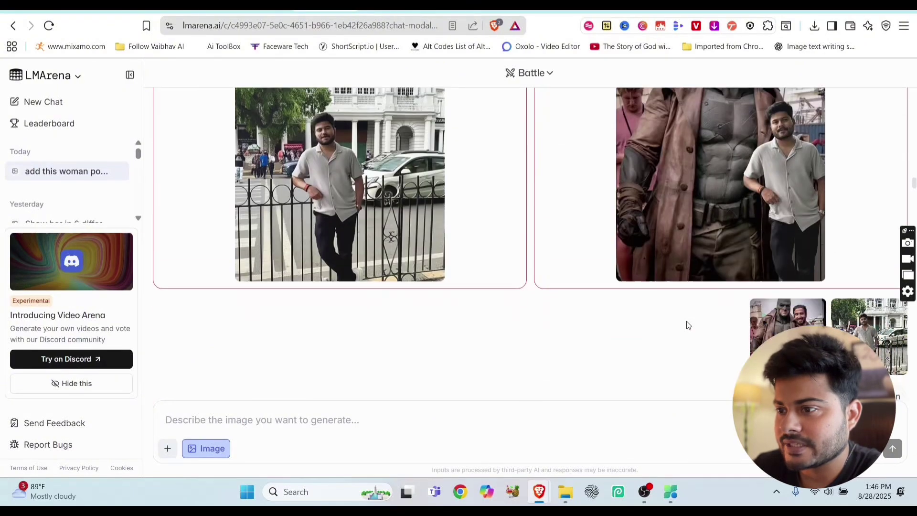
scroll(687, 326, "down", 5)
scroll(686, 325, "down", 5)
scroll(686, 325, "down", 3)
scroll(684, 320, "up", 1)
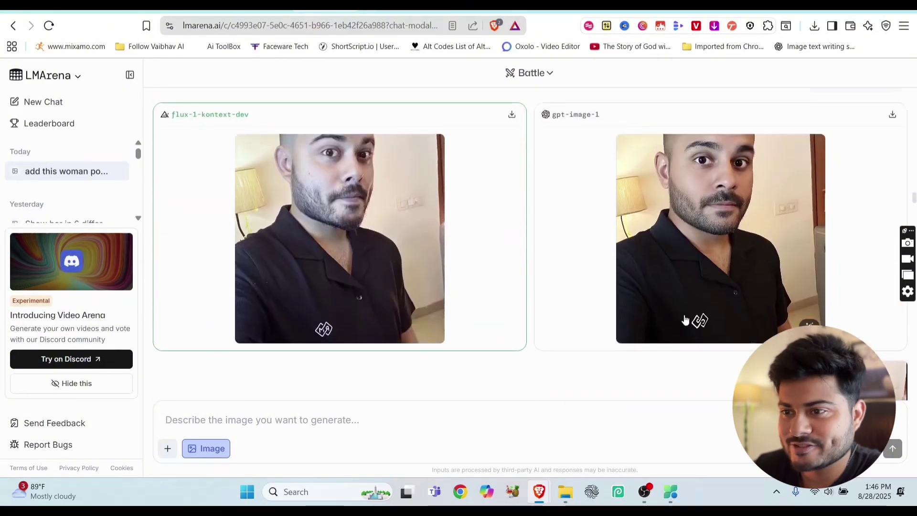
left_click(359, 219)
left_click(656, 236)
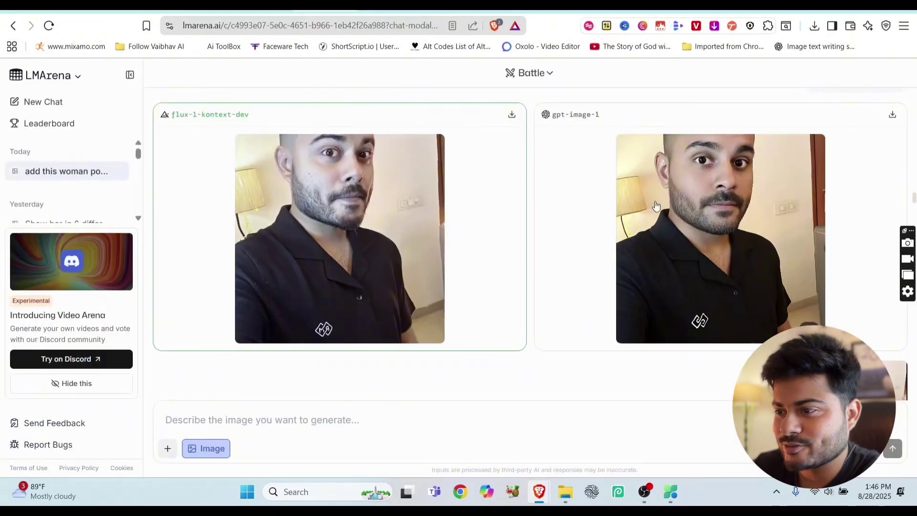
left_click(712, 213)
left_click(641, 250)
scroll(671, 296, "down", 3)
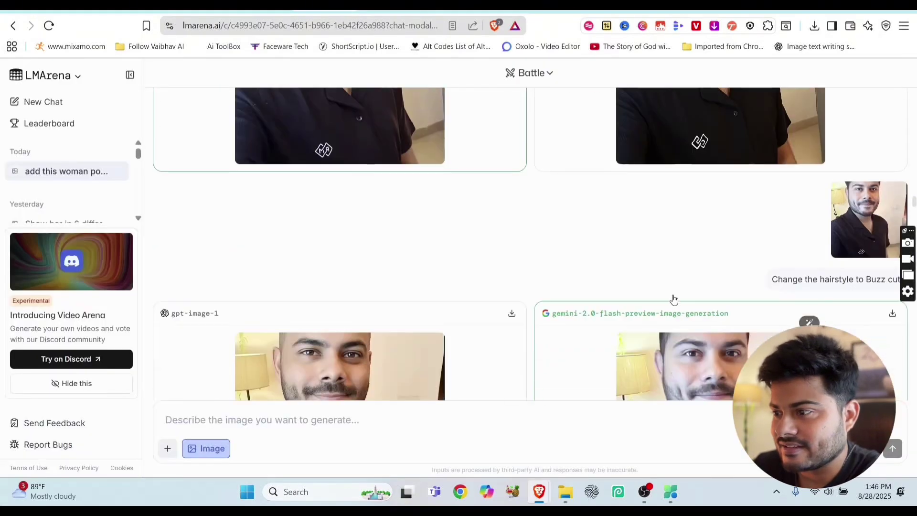
scroll(672, 297, "down", 3)
scroll(671, 296, "down", 3)
scroll(673, 300, "down", 4)
scroll(673, 299, "up", 5)
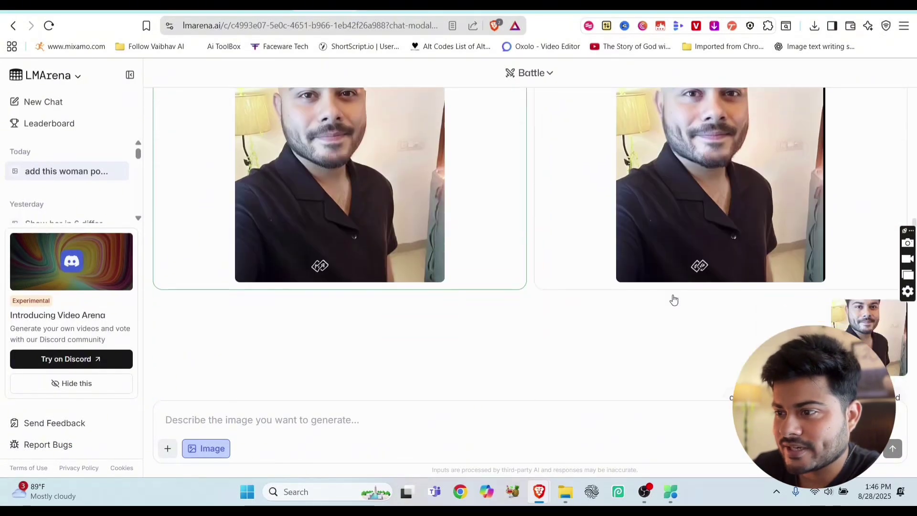
scroll(671, 299, "up", 2)
left_click(383, 258)
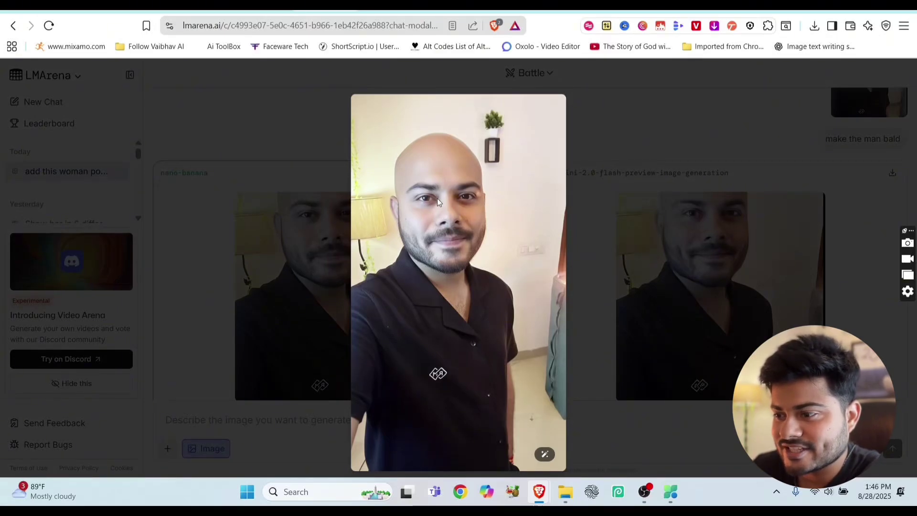
left_click(660, 236)
scroll(592, 331, "down", 4)
scroll(592, 331, "down", 2)
left_click(311, 268)
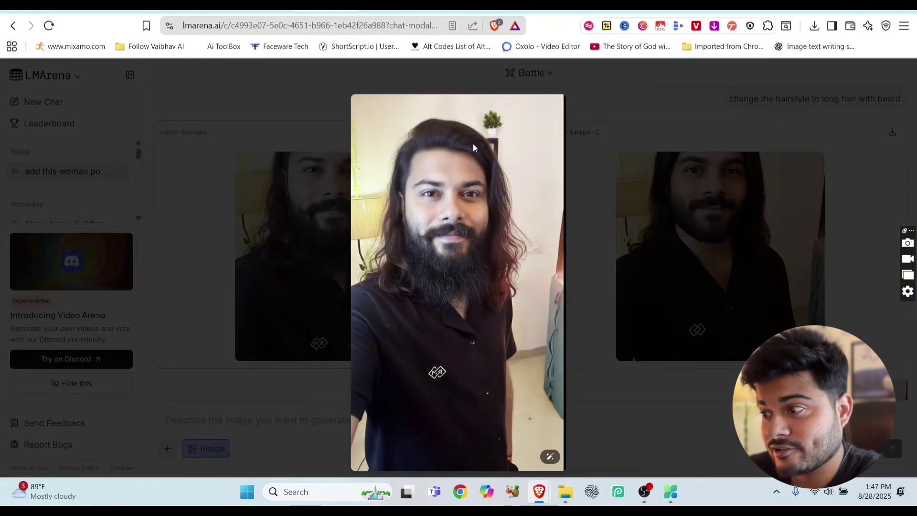
double_click(700, 202)
double_click(664, 217)
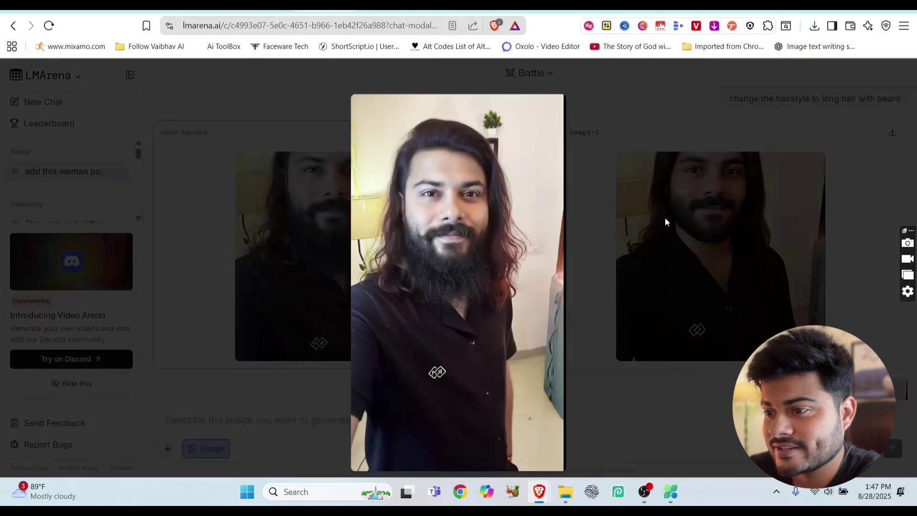
left_click(530, 268)
scroll(531, 268, "down", 5)
scroll(531, 268, "down", 5)
scroll(530, 267, "up", 5)
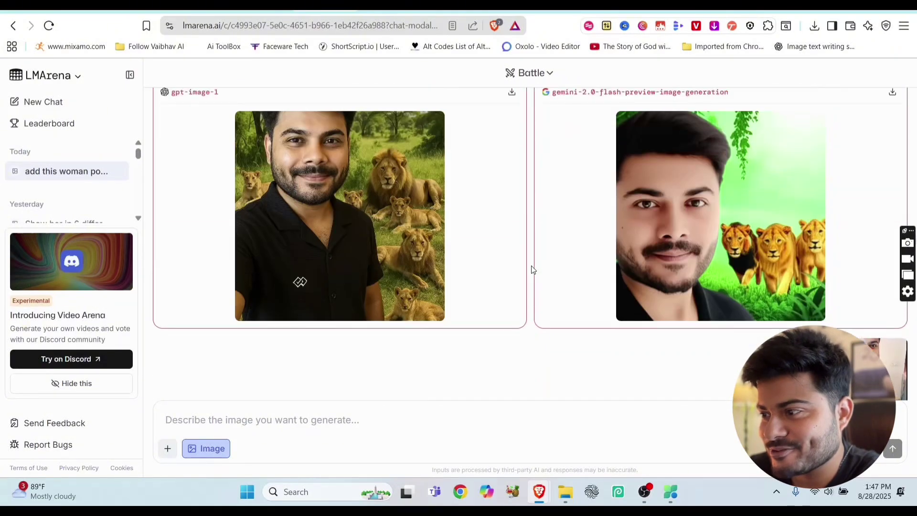
scroll(605, 168, "up", 1)
Inspect the gemini lion-jungle and nano-banana heavy-rain results against the reference selfie.
left_click(662, 244)
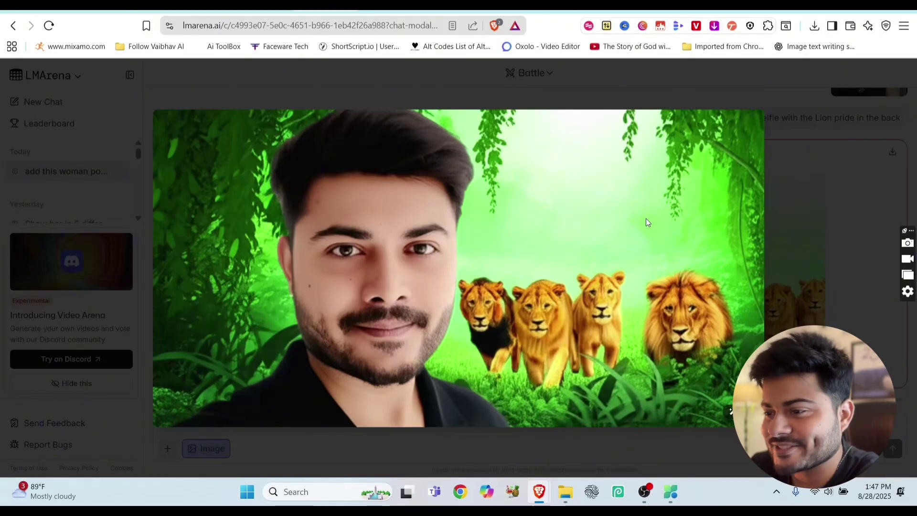
left_click(784, 232)
scroll(585, 268, "down", 5)
scroll(585, 267, "up", 3)
scroll(585, 266, "down", 4)
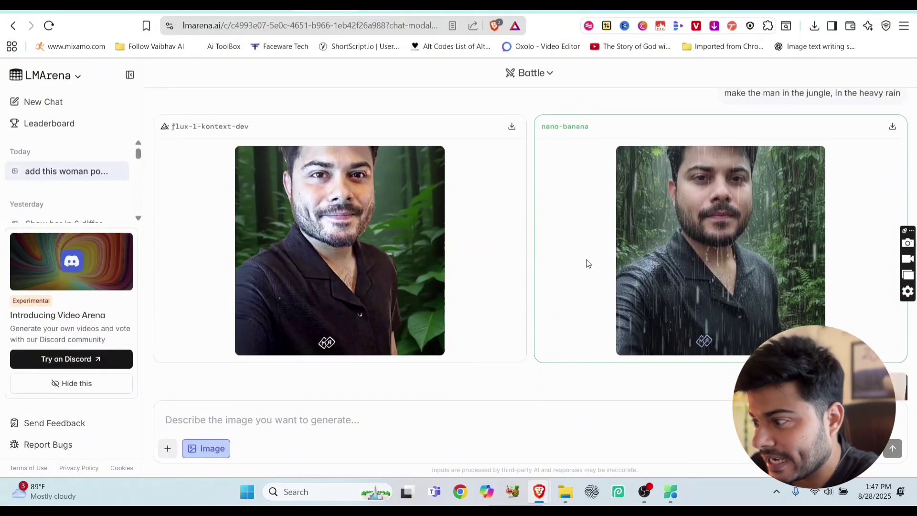
scroll(739, 268, "up", 2)
left_click_drag(747, 257, 869, 257)
left_click(666, 337)
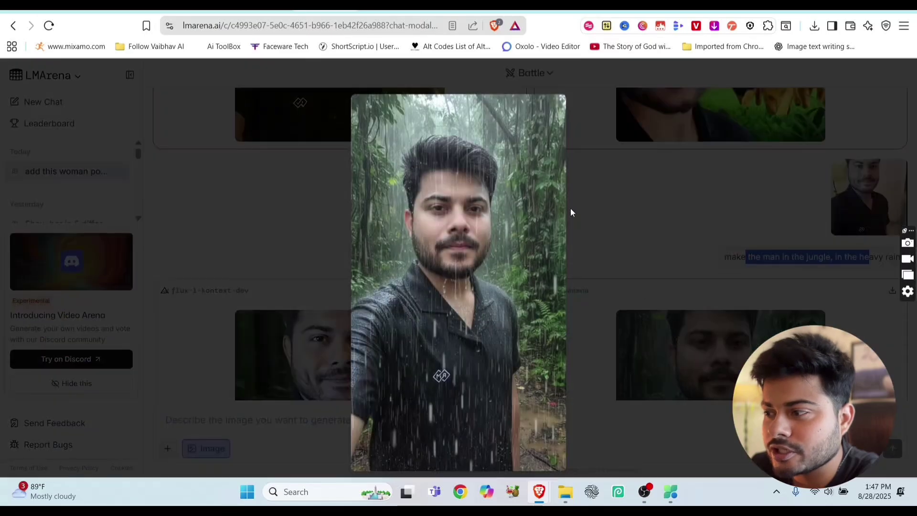
left_click(857, 190)
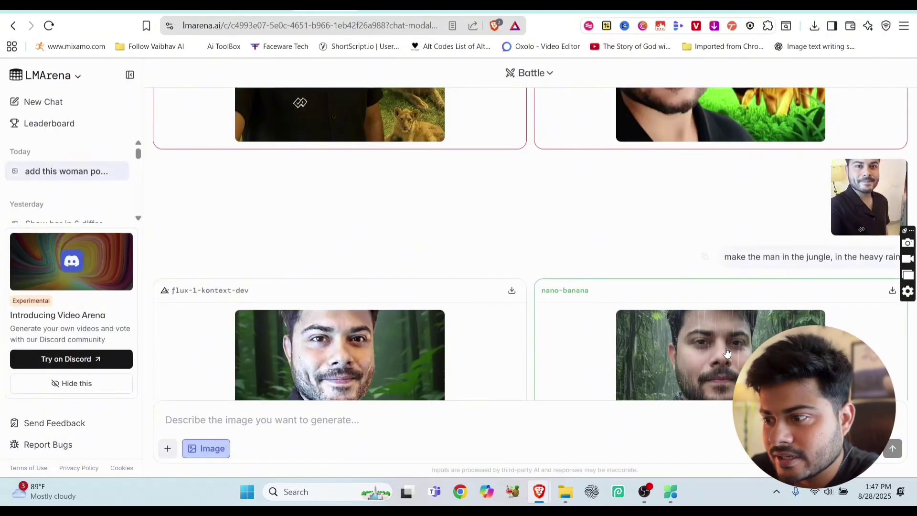
left_click(666, 336)
key("Escape")
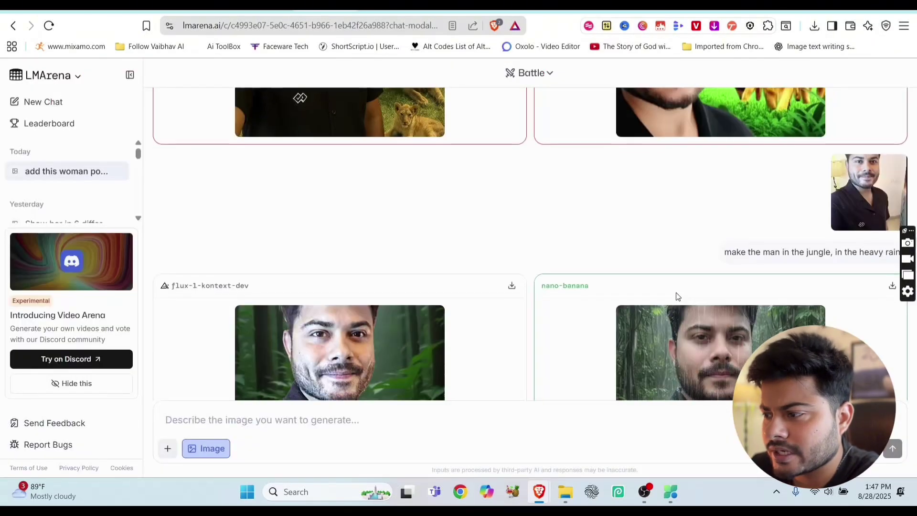
scroll(673, 237, "down", 5)
scroll(655, 297, "down", 5)
scroll(654, 297, "down", 5)
scroll(654, 297, "up", 1)
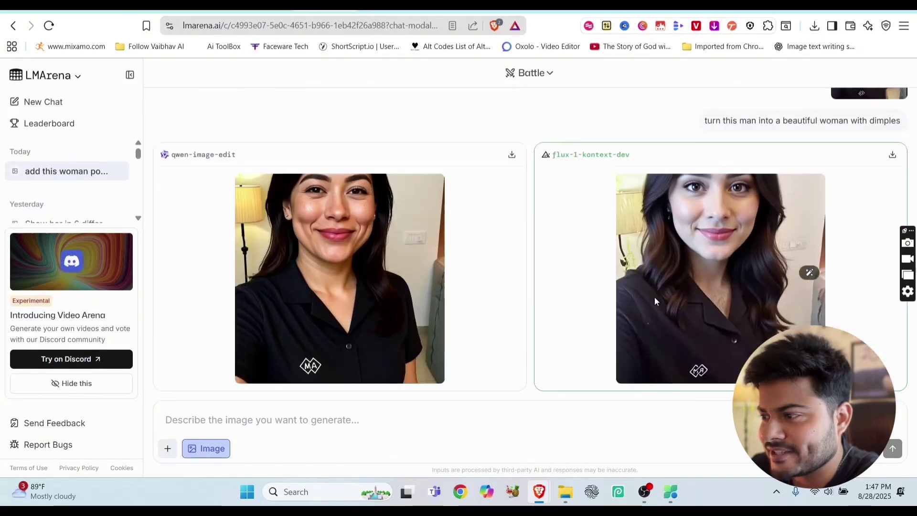
scroll(473, 222, "down", 1)
scroll(229, 195, "up", 1)
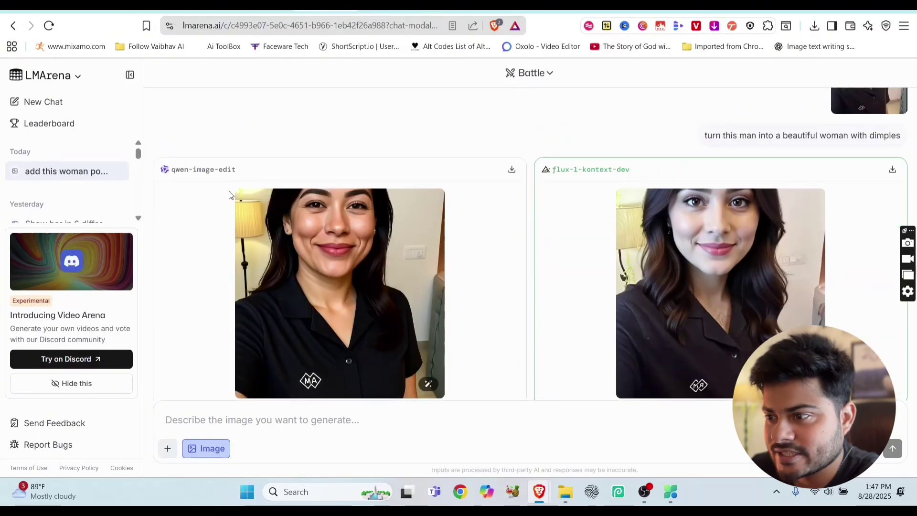
Compare the qwen-image-edit and flux-1-kontext-dev woman-with-dimples results enlarged.
left_click(303, 236)
left_click(676, 218)
left_click(656, 257)
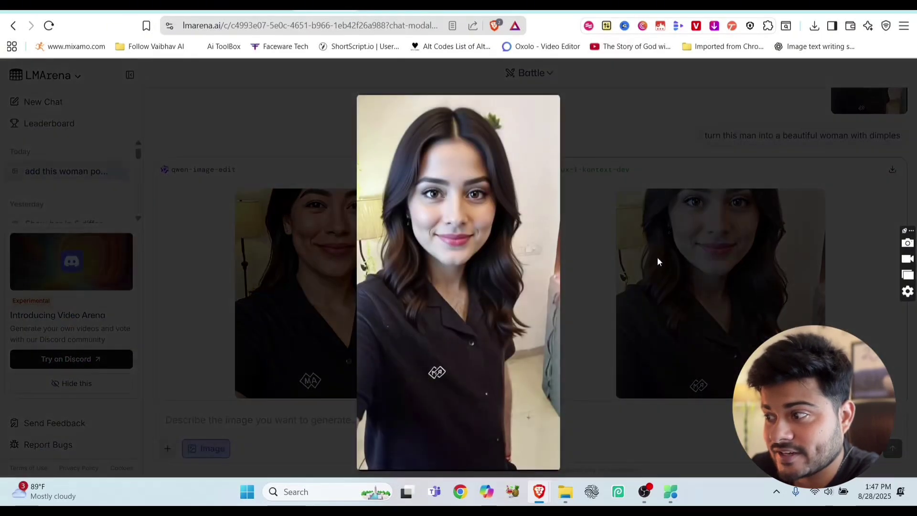
left_click(568, 185)
left_click(713, 254)
scroll(714, 255, "down", 1)
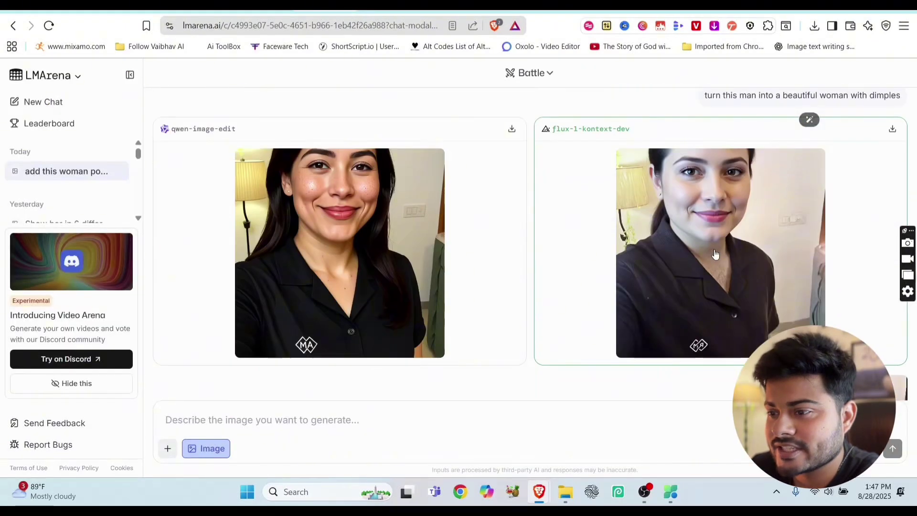
scroll(715, 255, "down", 5)
left_click(506, 218)
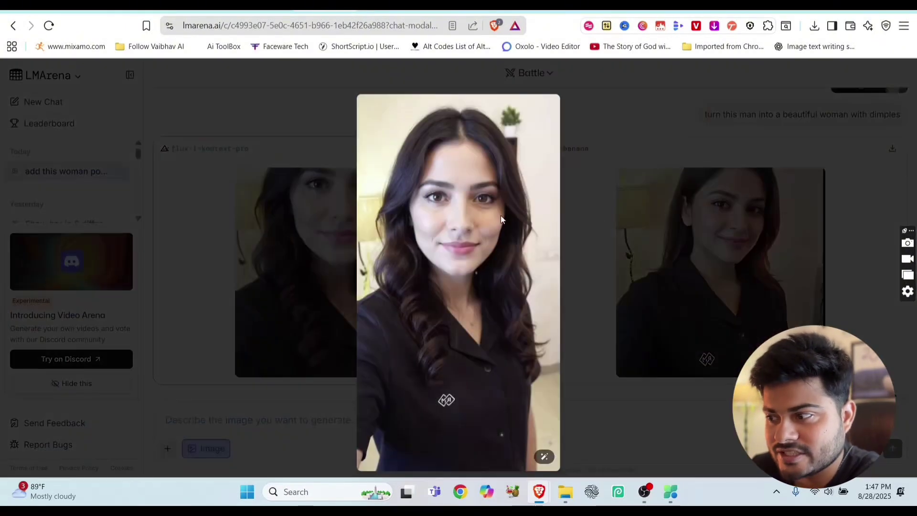
left_click(681, 234)
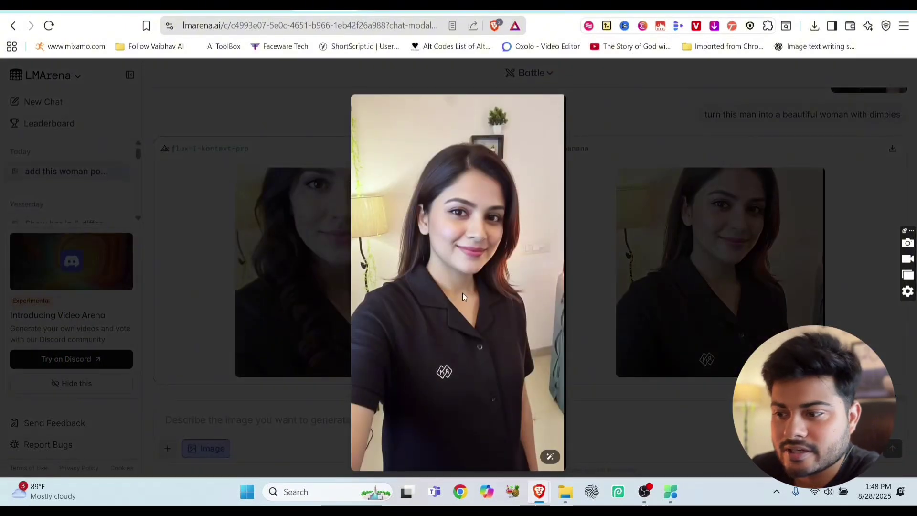
left_click(655, 251)
scroll(659, 258, "down", 10)
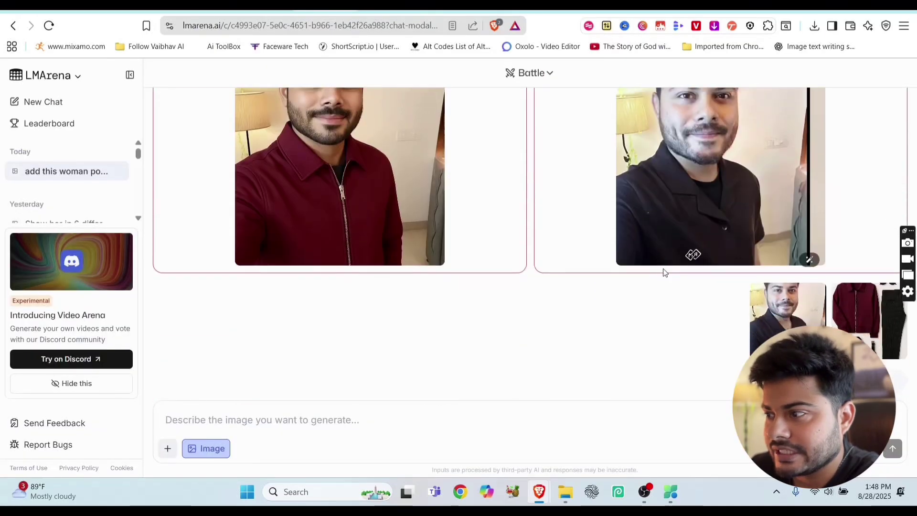
scroll(664, 273, "down", 4)
scroll(664, 273, "down", 10)
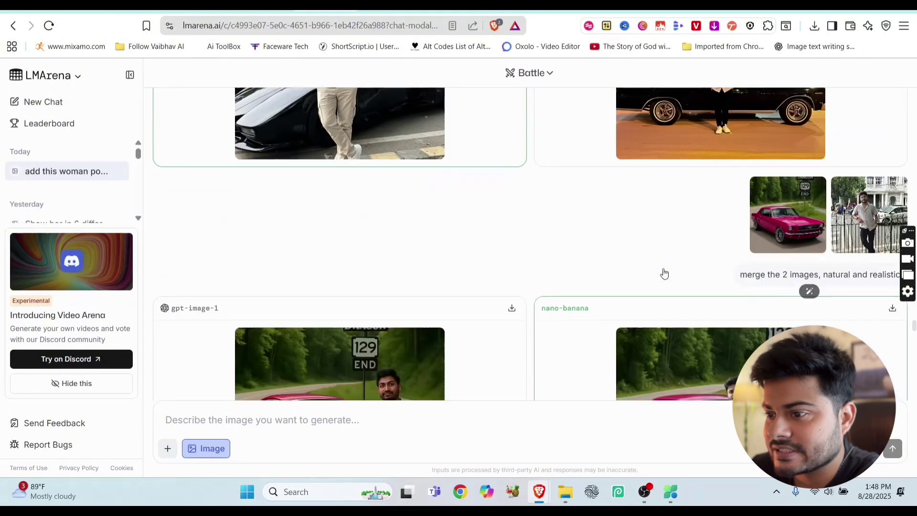
scroll(663, 273, "down", 6)
scroll(664, 272, "down", 6)
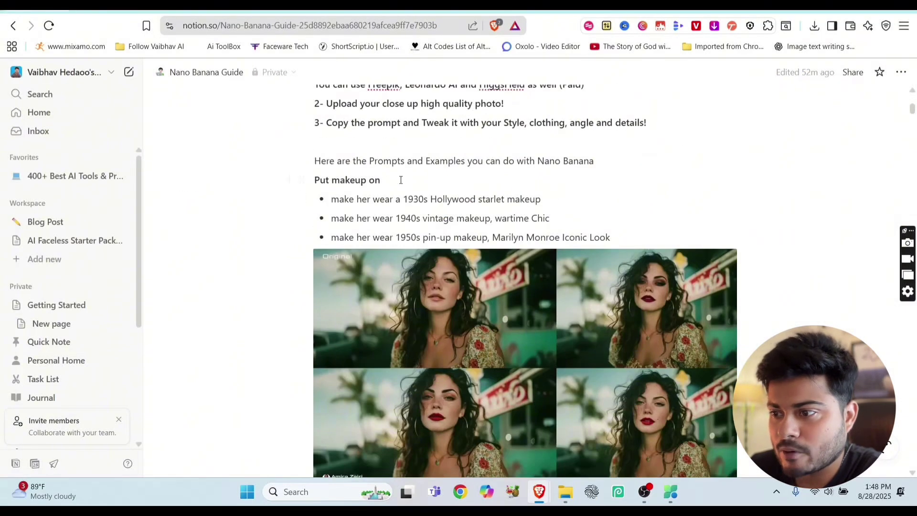
In the Notion guide, highlight the 'Put makeup on' heading and the 1930s Hollywood starlet prompt.
left_click_drag(358, 180, 380, 180)
left_click_drag(332, 199, 541, 199)
scroll(629, 239, "down", 3)
scroll(553, 232, "up", 1)
scroll(554, 233, "up", 1)
left_click(404, 139)
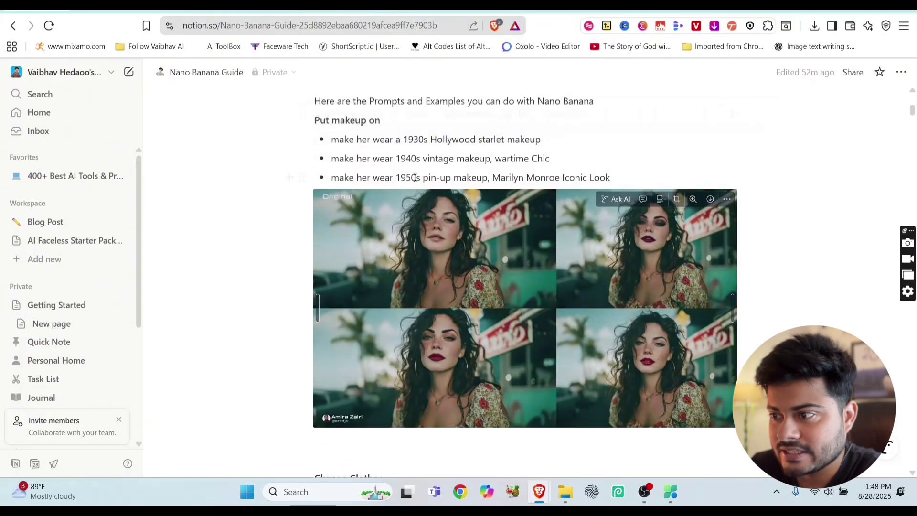
left_click_drag(404, 139, 542, 141)
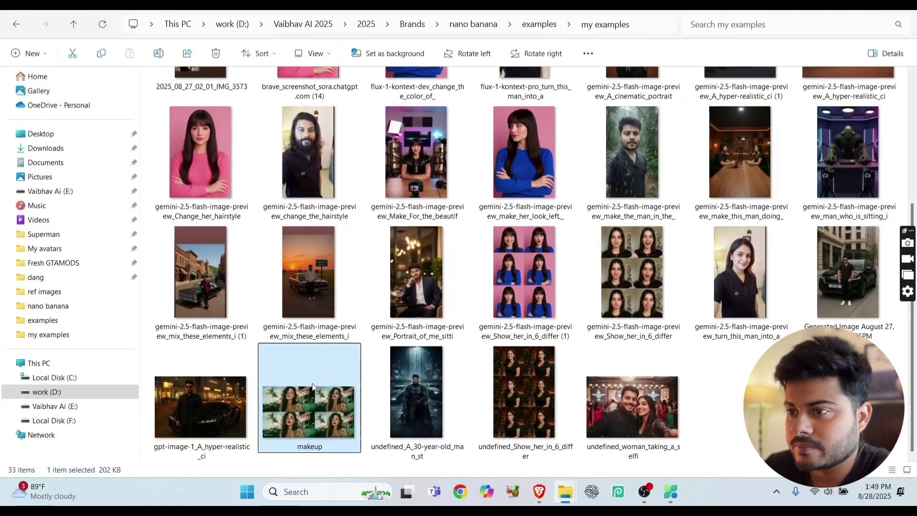
Review the makeup comparison image zoomed in Photos, then the six-expression grid.
double_click(312, 388)
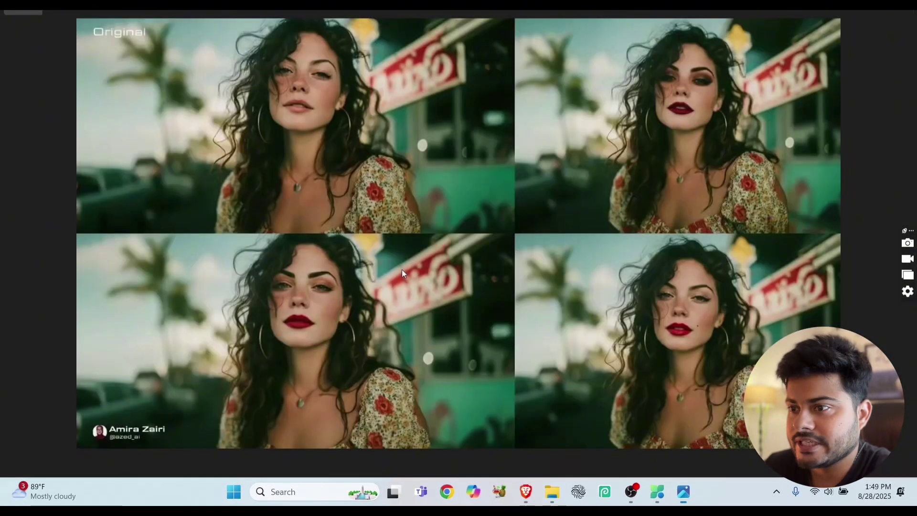
scroll(394, 173, "up", 5)
scroll(393, 173, "down", 3)
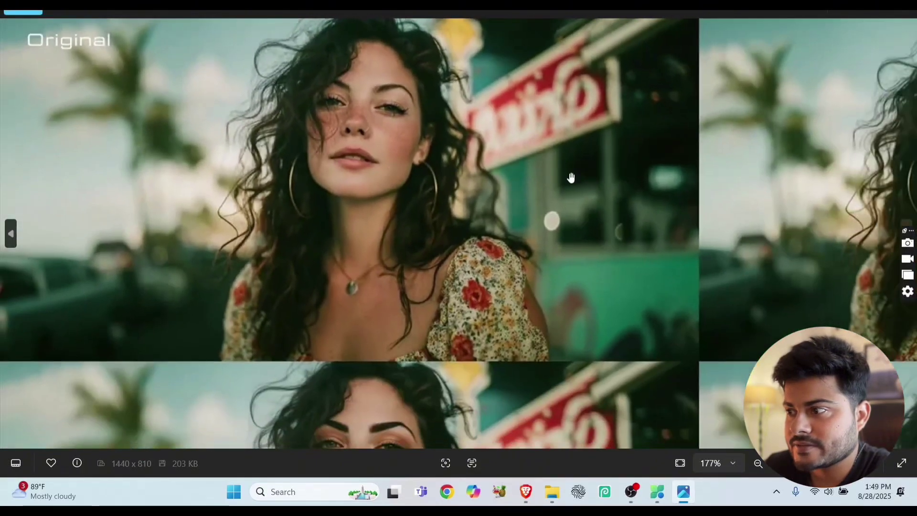
left_click_drag(860, 130, 645, 119)
left_click_drag(682, 214, 674, 162)
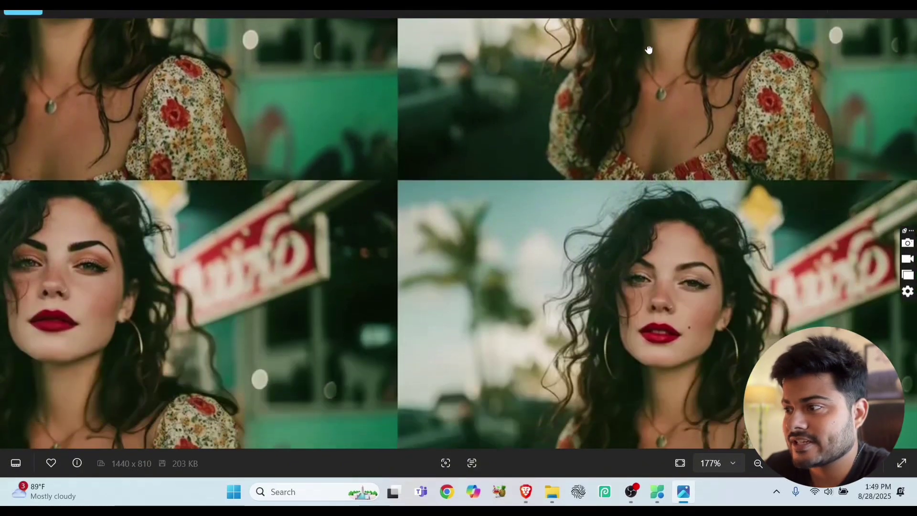
scroll(575, 289, "down", 2)
scroll(250, 382, "up", 1)
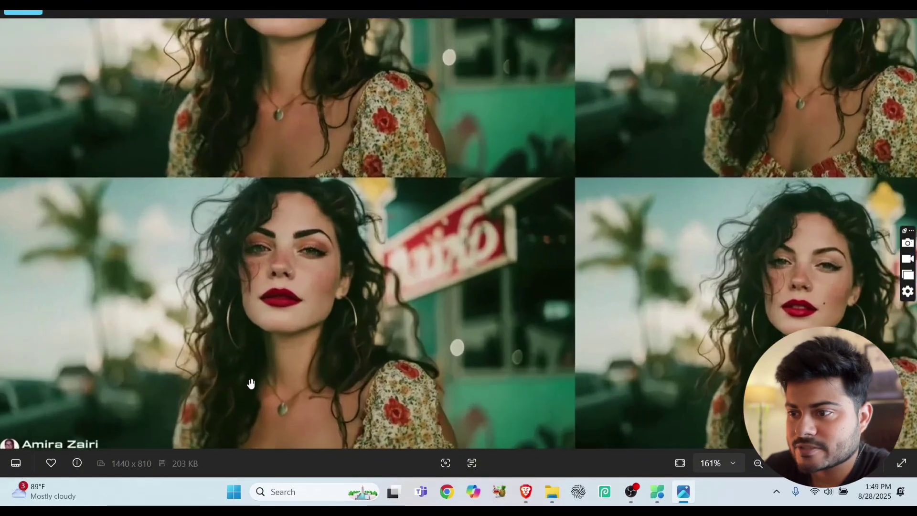
scroll(280, 307, "up", 1)
scroll(324, 235, "up", 1)
scroll(327, 231, "down", 2)
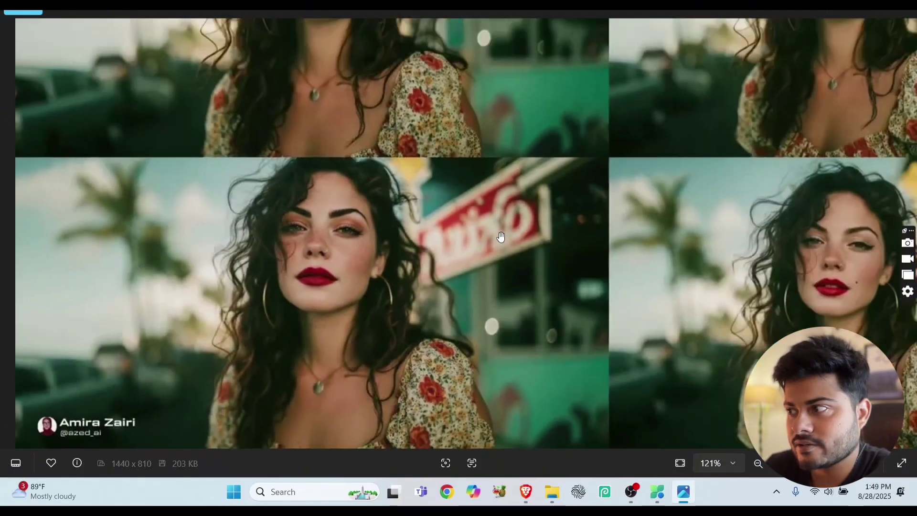
scroll(498, 235, "down", 2)
key("alt+F4")
double_click(538, 254)
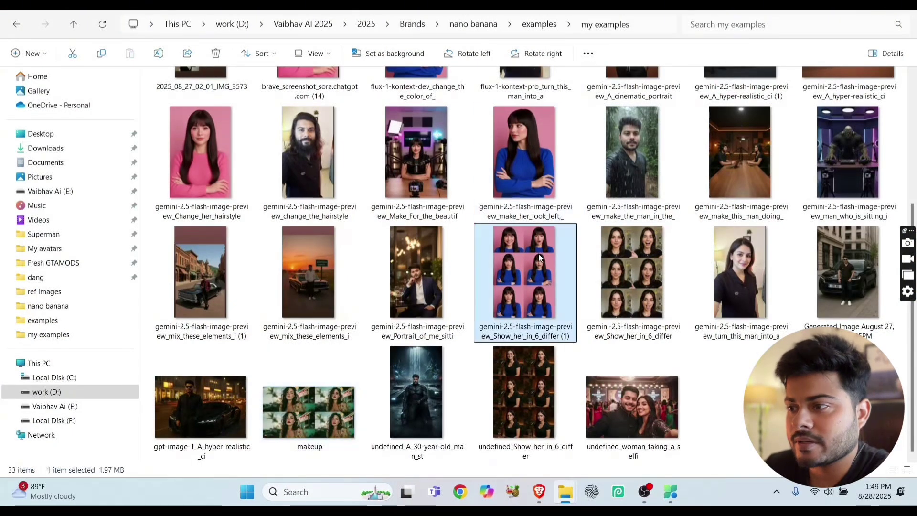
key("alt+F4")
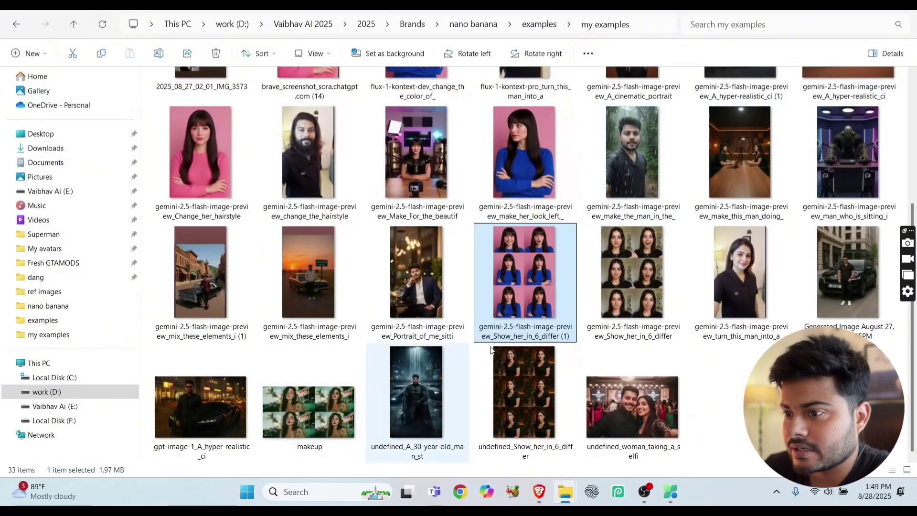
scroll(669, 301, "up", 3)
Open the blue-sweater portraits, podcast-studio image, outfit-and-car collage and sunset-car result.
double_click(305, 258)
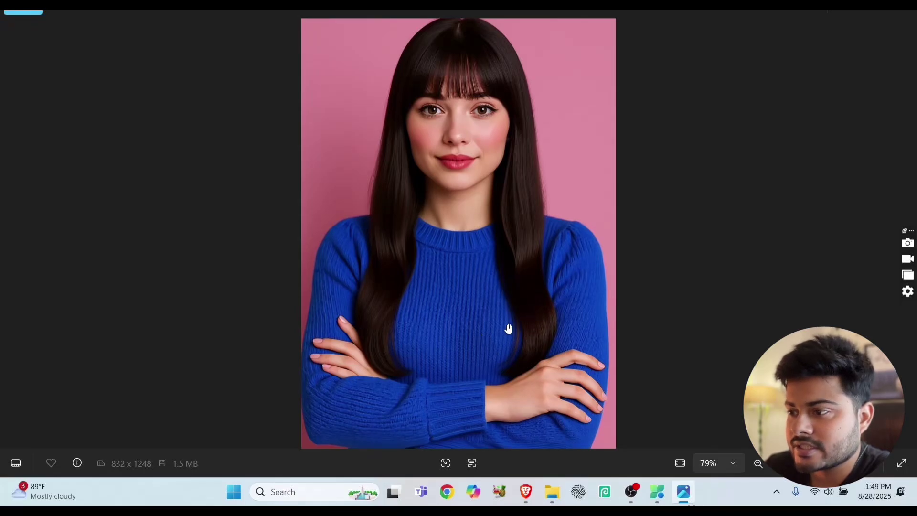
double_click(513, 345)
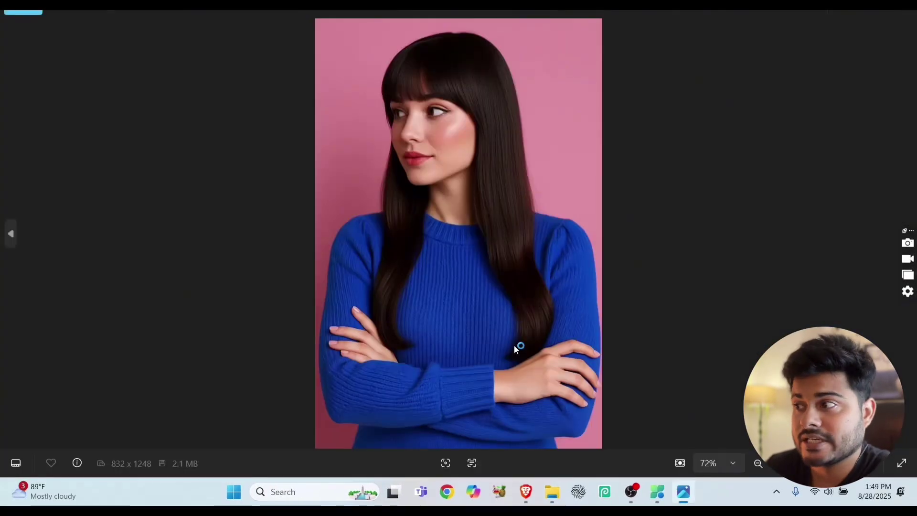
scroll(453, 108, "up", 3)
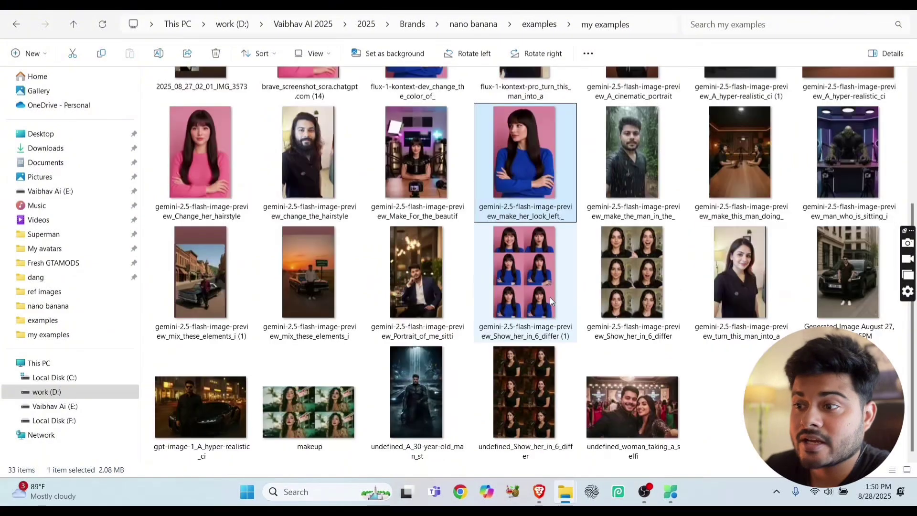
double_click(416, 168)
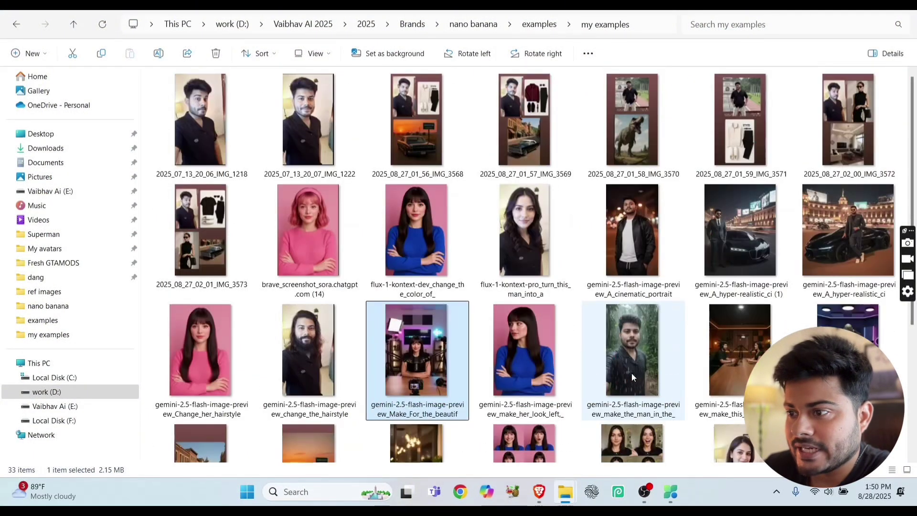
double_click(410, 120)
scroll(483, 198, "up", 3)
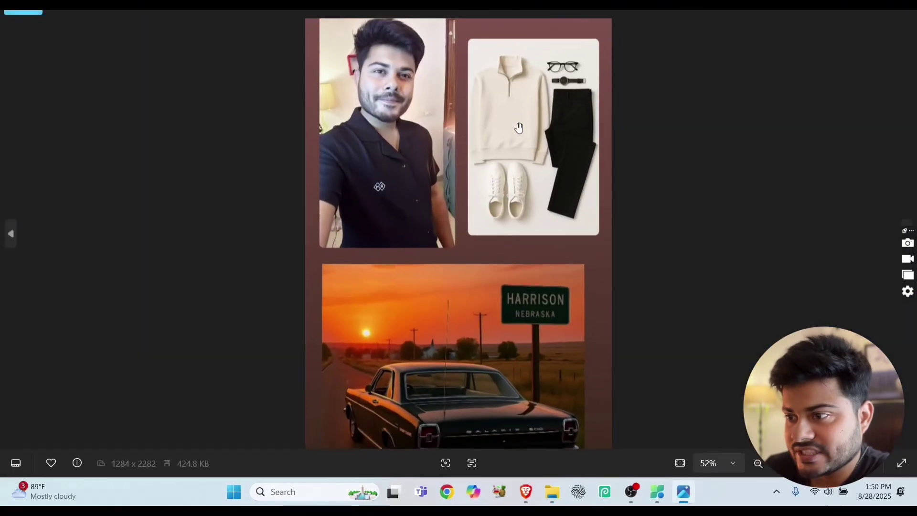
scroll(533, 265, "down", 2)
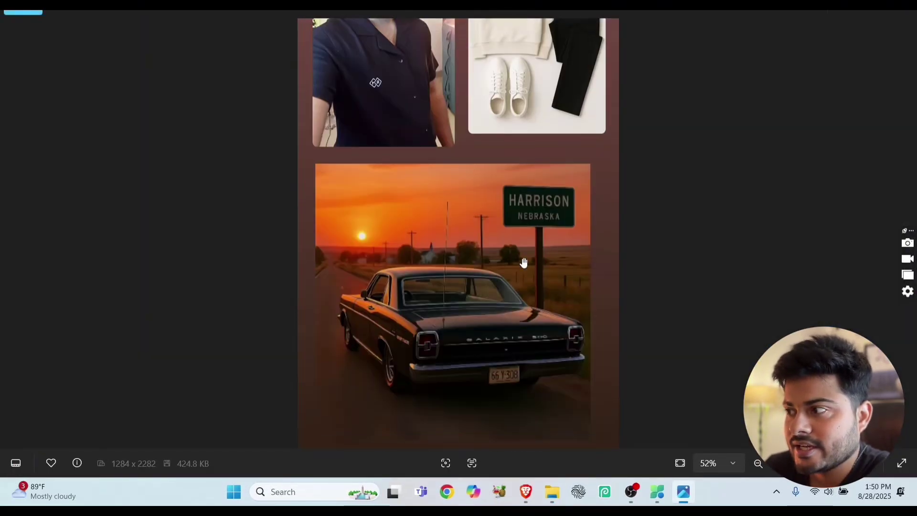
scroll(504, 208, "down", 3)
key("Escape")
scroll(444, 283, "down", 2)
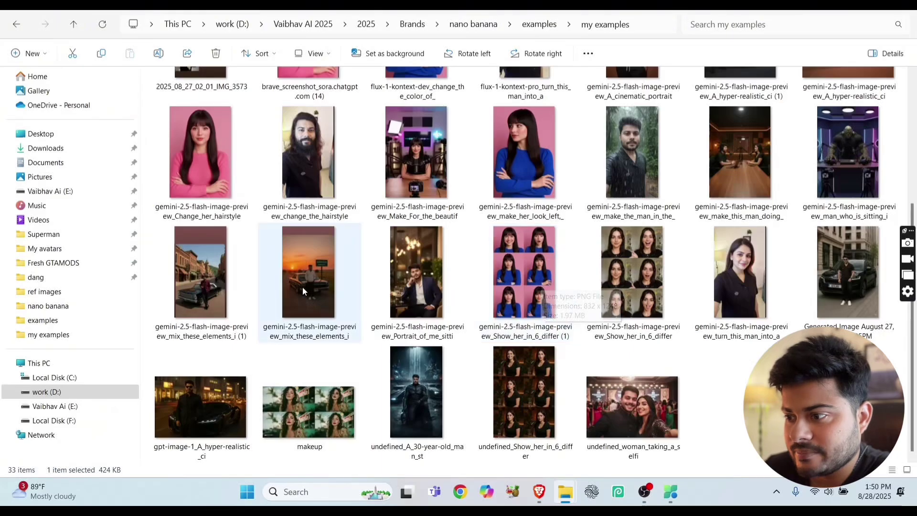
double_click(443, 284)
scroll(462, 323, "up", 3)
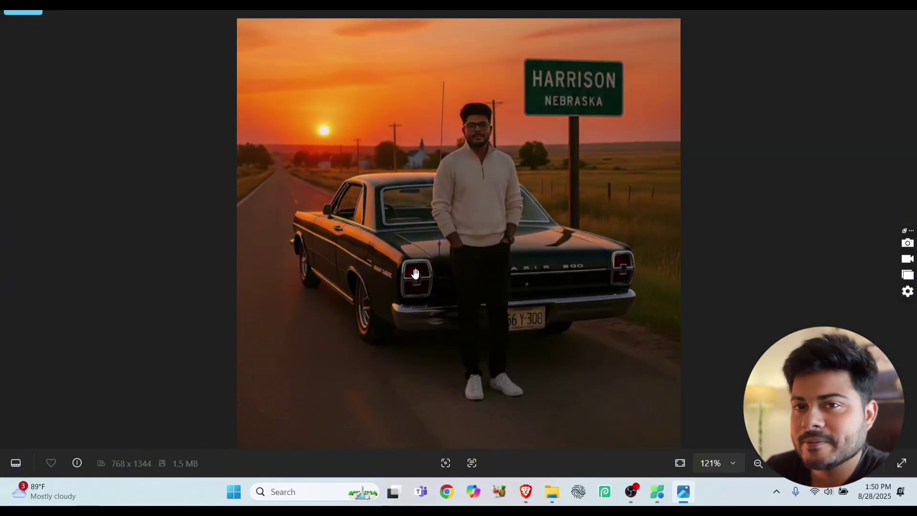
key("alt+F4")
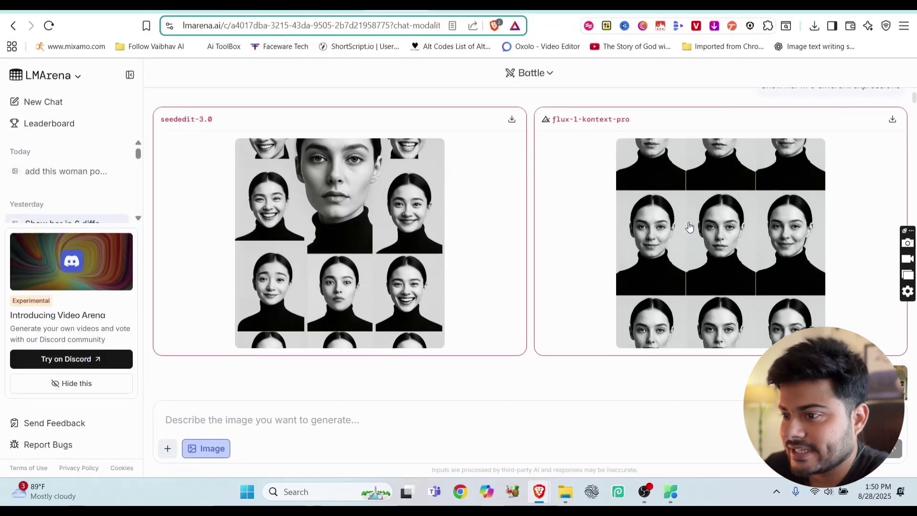
scroll(688, 227, "up", 5)
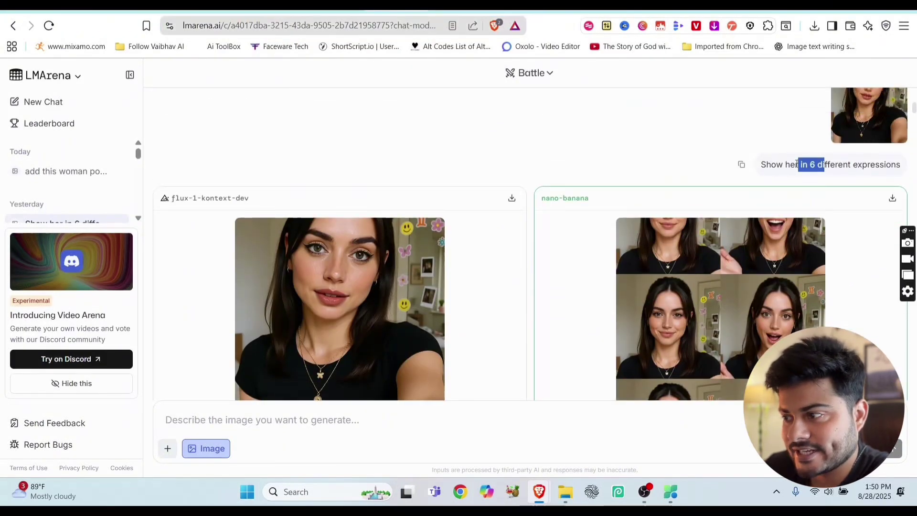
left_click(871, 125)
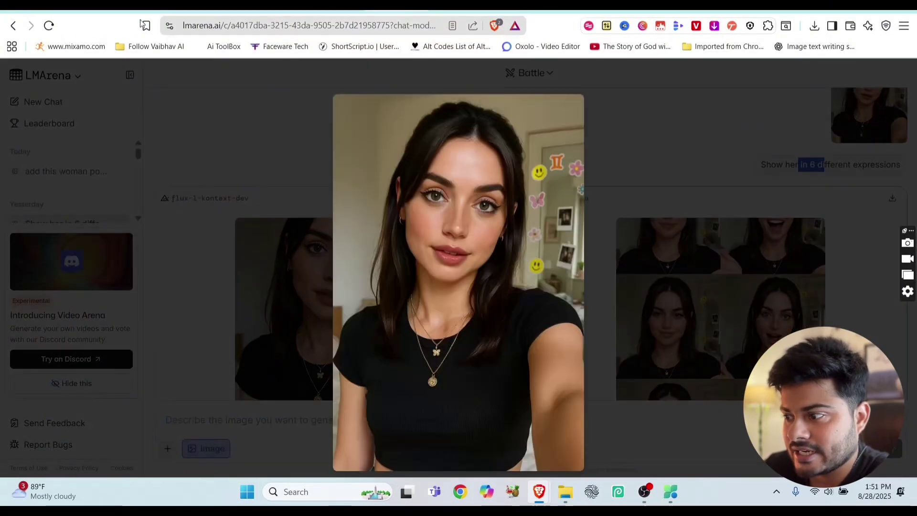
left_click(714, 199)
left_click(669, 284)
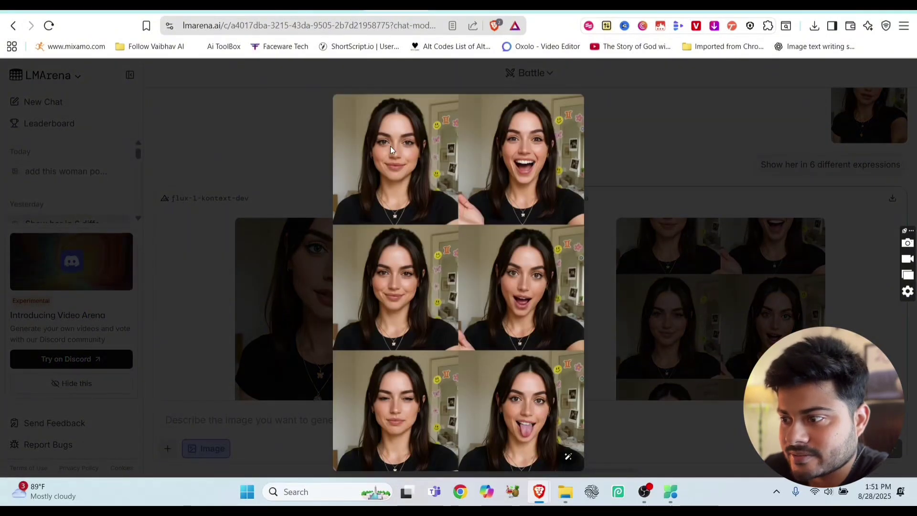
left_click(599, 308)
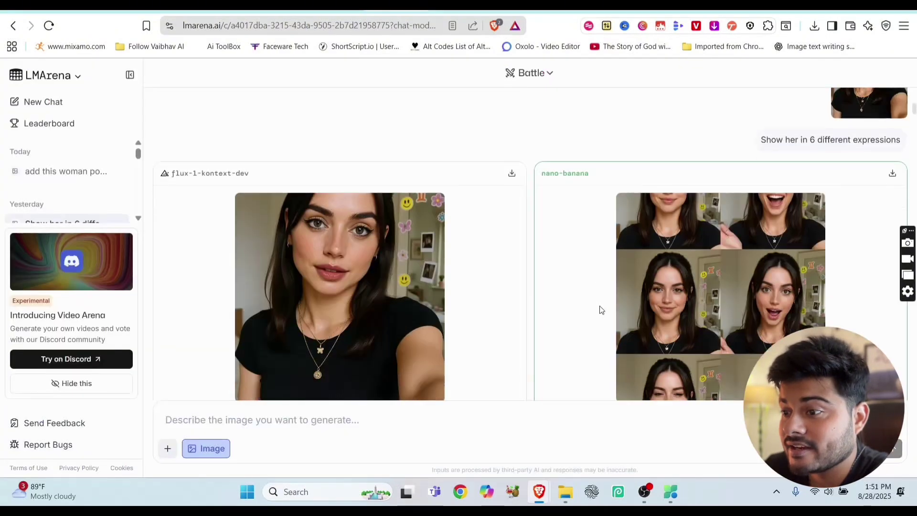
scroll(596, 310, "down", 5)
left_click_drag(775, 124, 846, 123)
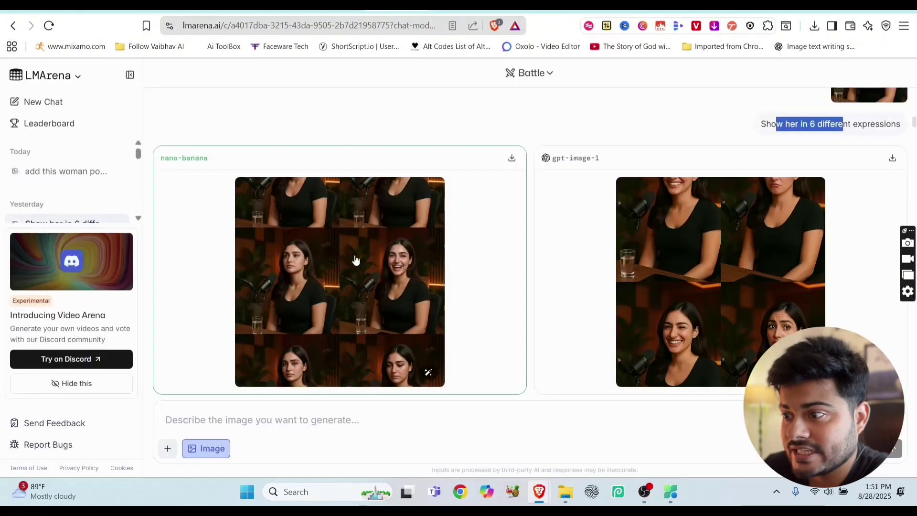
left_click(354, 260)
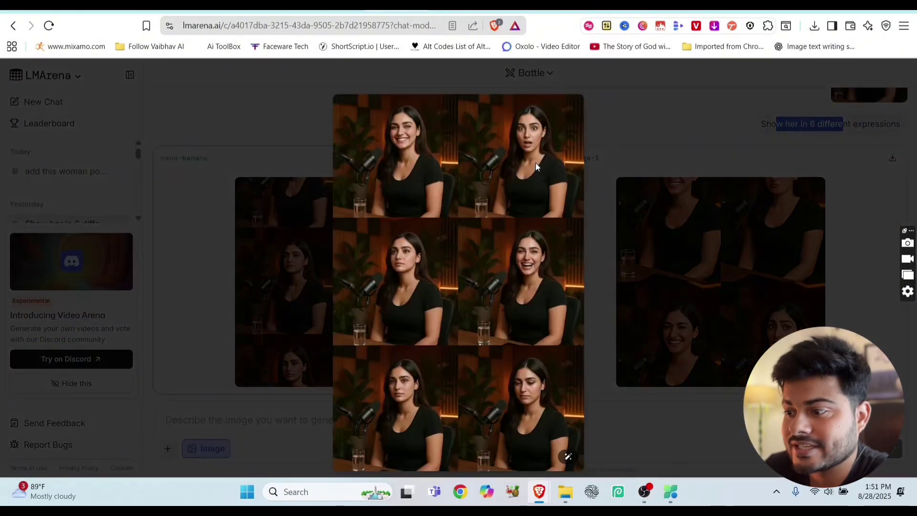
left_click(719, 189)
scroll(701, 270, "up", 5)
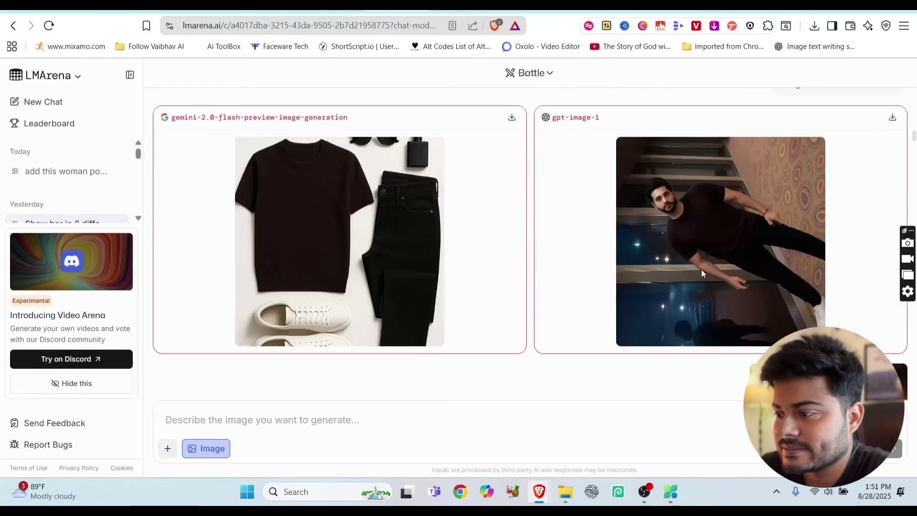
scroll(701, 269, "down", 3)
scroll(701, 270, "down", 3)
scroll(701, 270, "up", 3)
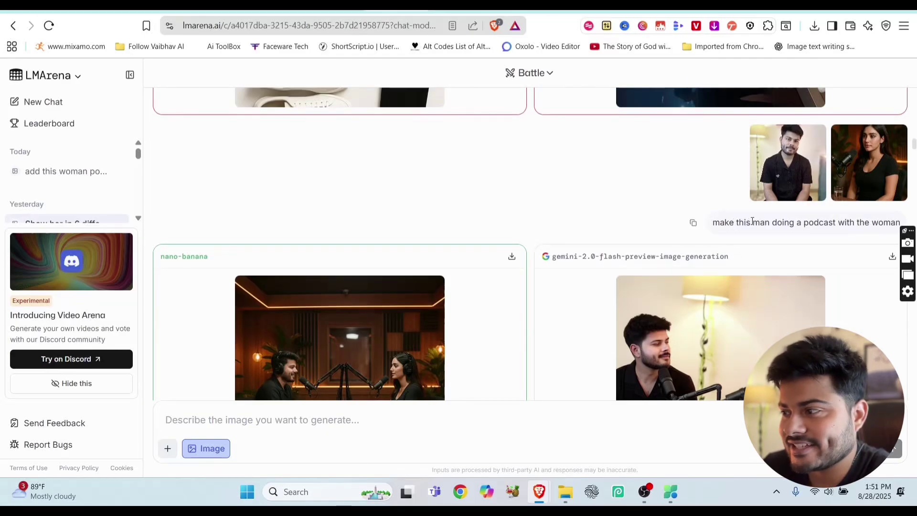
scroll(745, 201, "down", 1)
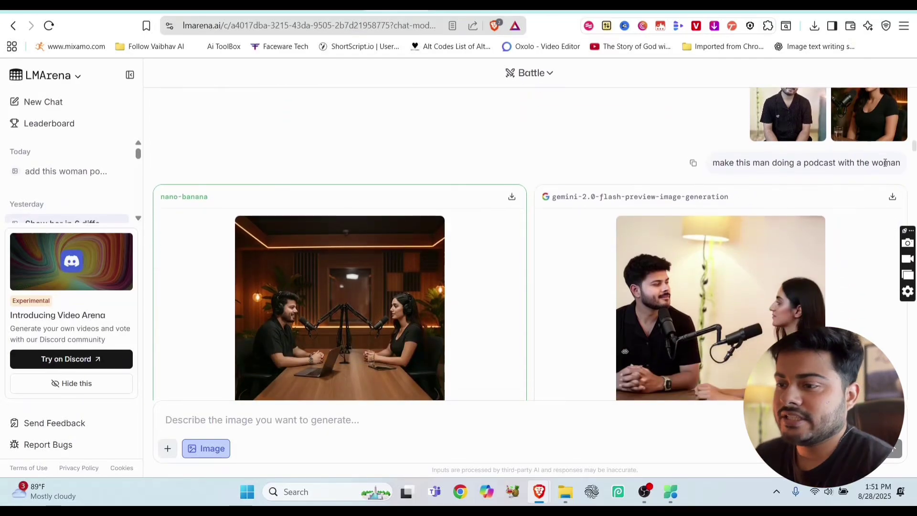
left_click(843, 132)
left_click(613, 193)
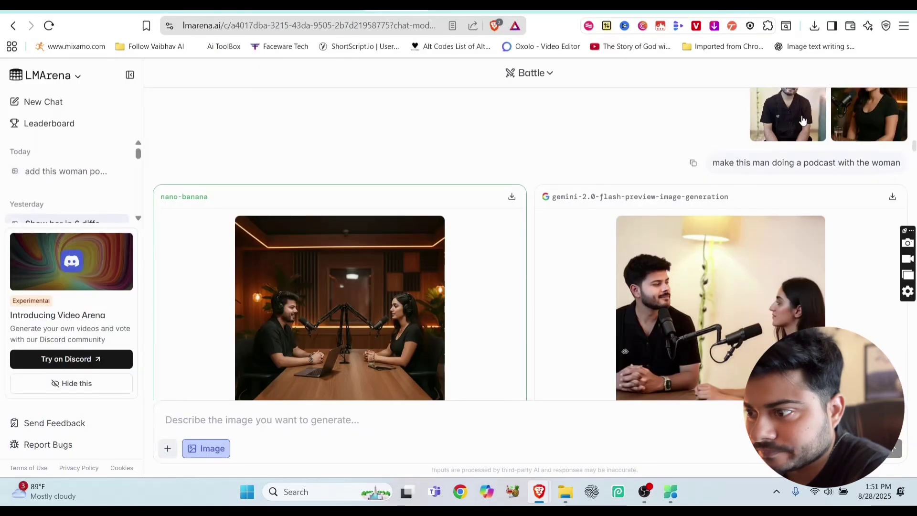
left_click(802, 121)
left_click(693, 229)
left_click(460, 268)
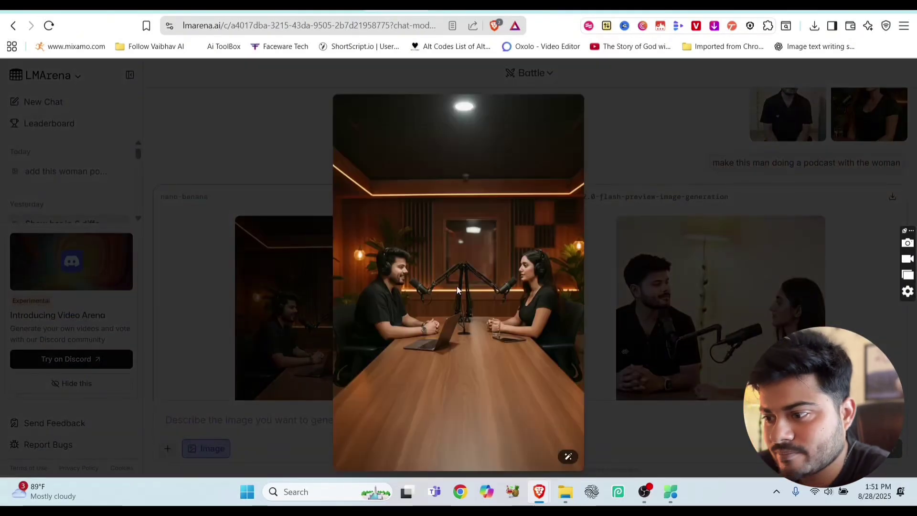
key("ctrl+plus")
left_click(616, 286)
scroll(617, 289, "down", 5)
scroll(617, 289, "down", 3)
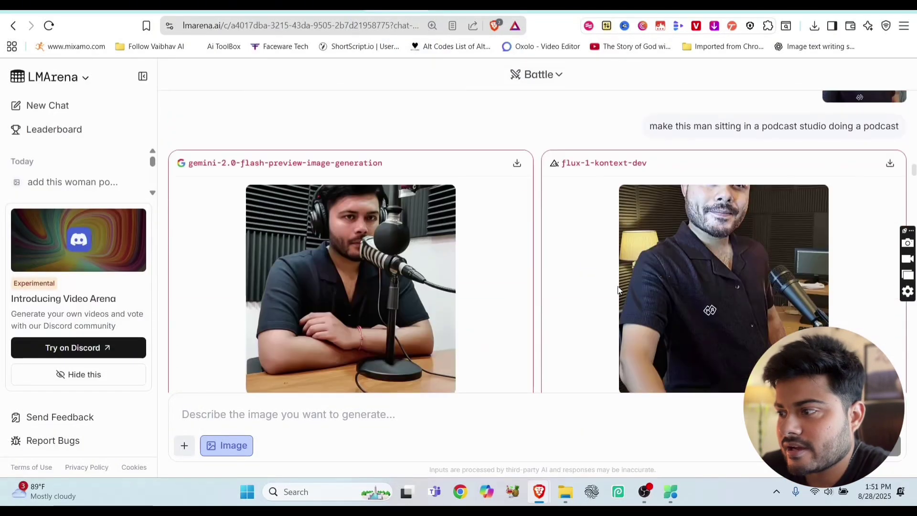
scroll(618, 289, "down", 5)
scroll(630, 290, "down", 5)
scroll(659, 293, "down", 5)
scroll(677, 293, "down", 5)
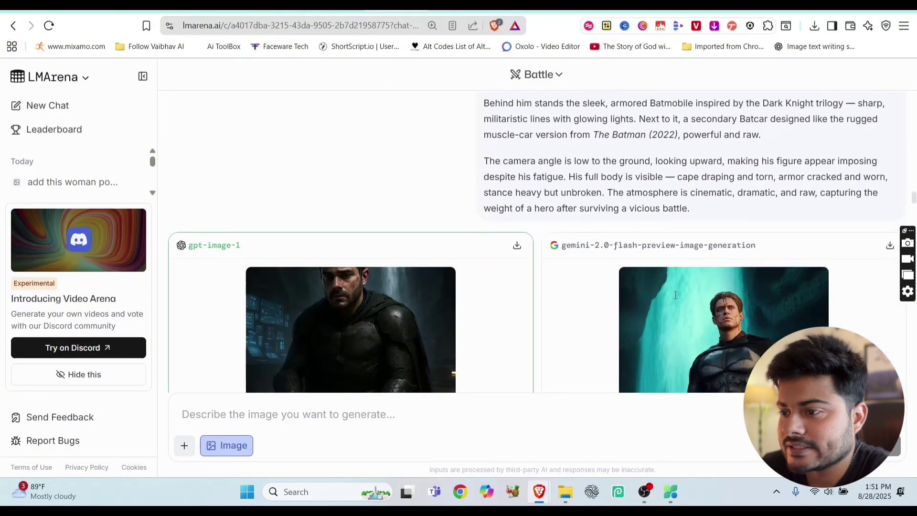
scroll(675, 294, "up", 5)
scroll(675, 295, "up", 5)
scroll(674, 296, "up", 5)
scroll(675, 299, "up", 5)
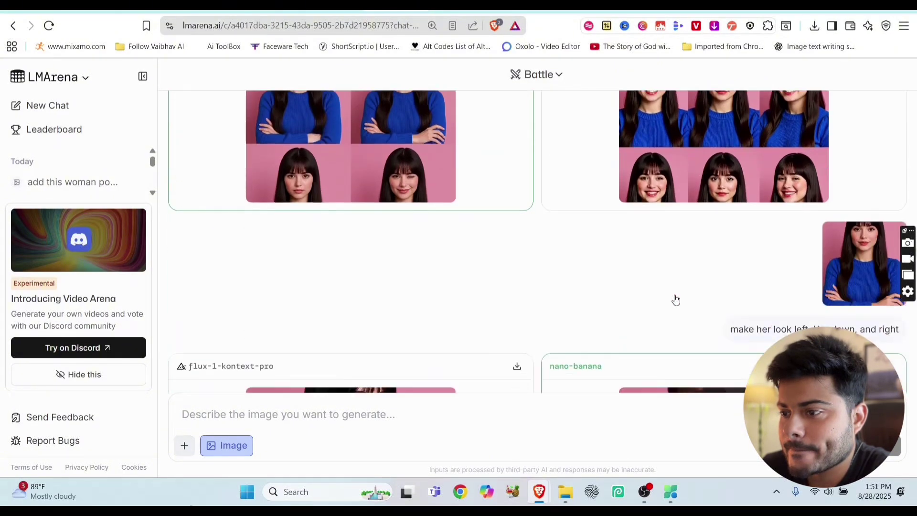
scroll(675, 299, "down", 5)
scroll(675, 299, "down", 5)
scroll(674, 299, "down", 5)
scroll(674, 299, "down", 3)
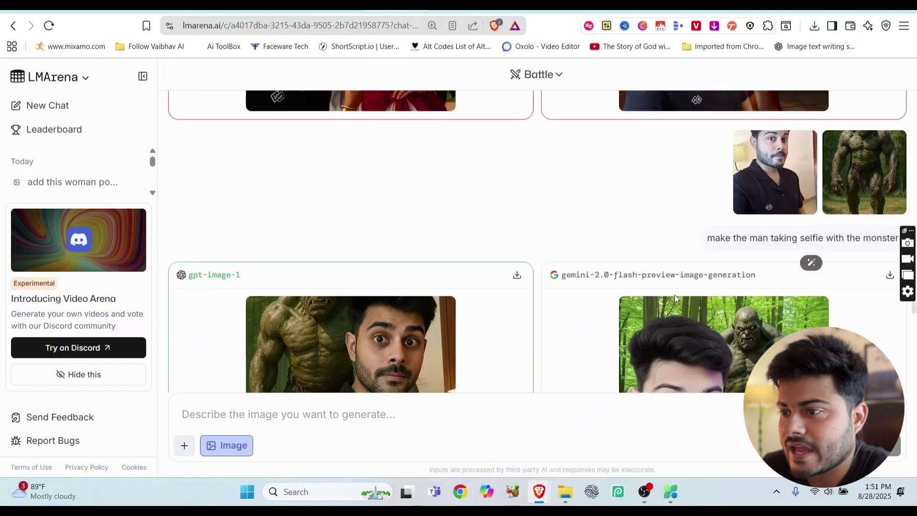
scroll(674, 294, "down", 5)
scroll(524, 250, "up", 5)
scroll(774, 133, "down", 2)
scroll(847, 146, "up", 1)
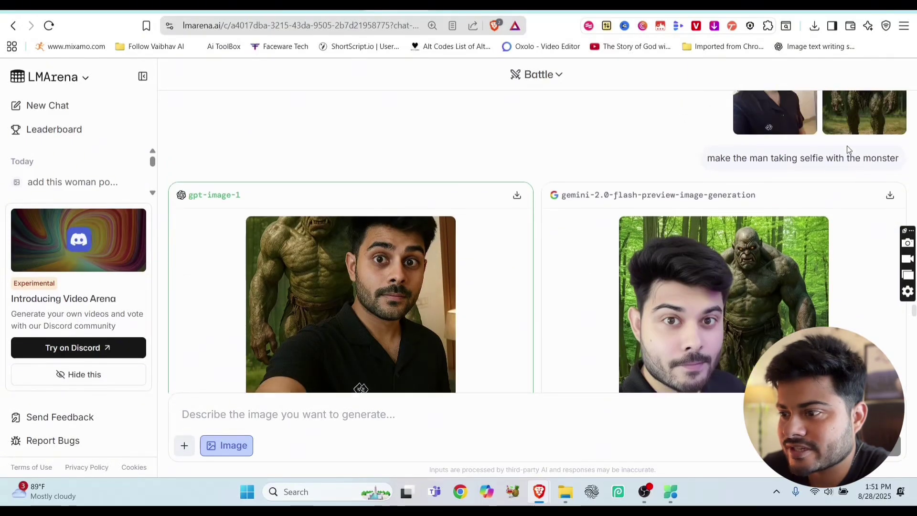
scroll(846, 149, "up", 1)
View the man's reference photo and the battle result images enlarged, one after another.
left_click(793, 178)
left_click(851, 169)
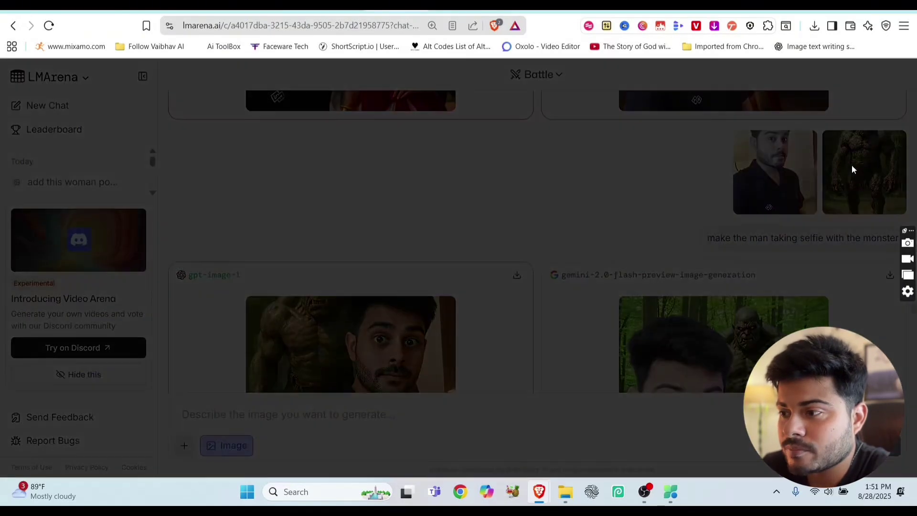
left_click(824, 180)
scroll(720, 259, "down", 2)
left_click(720, 260)
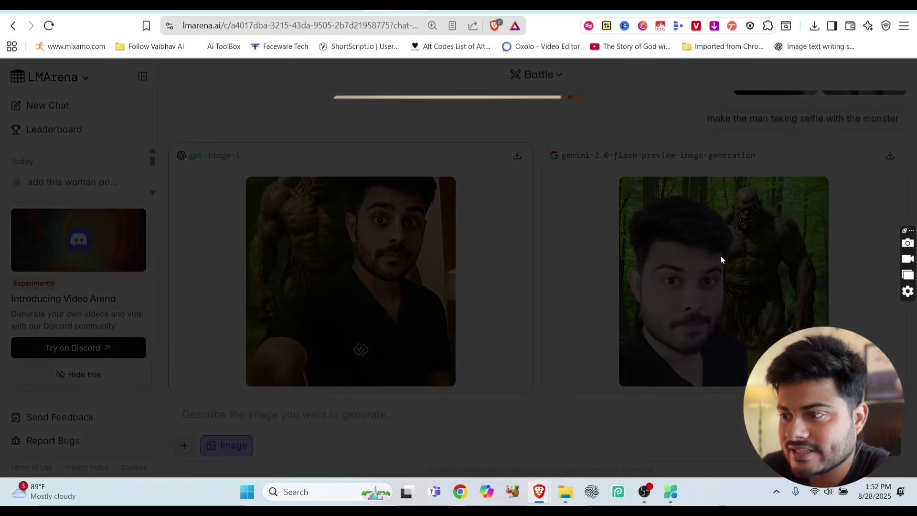
left_click(720, 255)
left_click(762, 253)
left_click(707, 279)
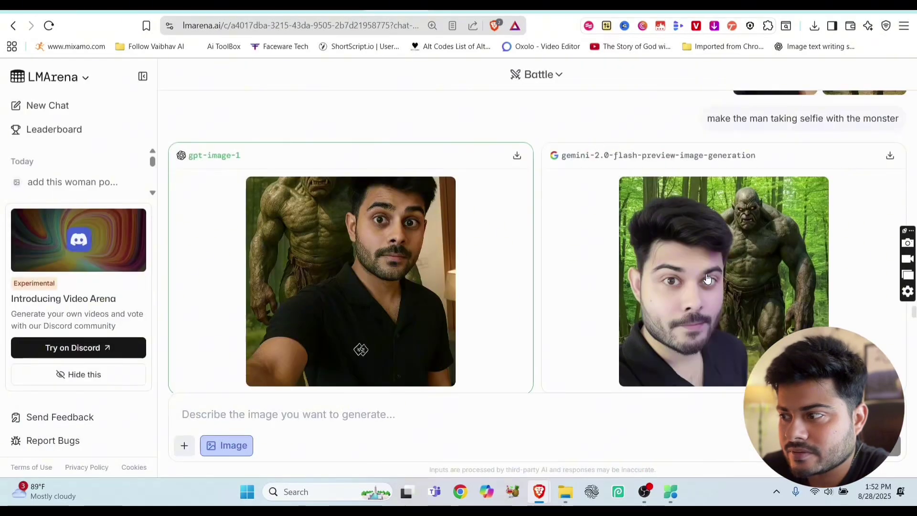
scroll(698, 282, "up", 3)
Inspect the nano-banana orc image and a monster-selfie result up close in the lightbox.
left_click(335, 220)
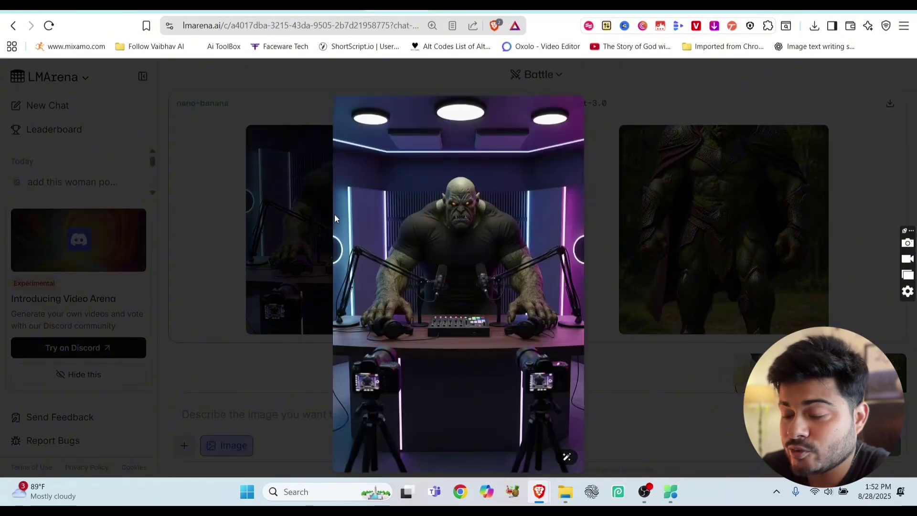
left_click(377, 188)
scroll(573, 243, "down", 5)
scroll(716, 244, "down", 2)
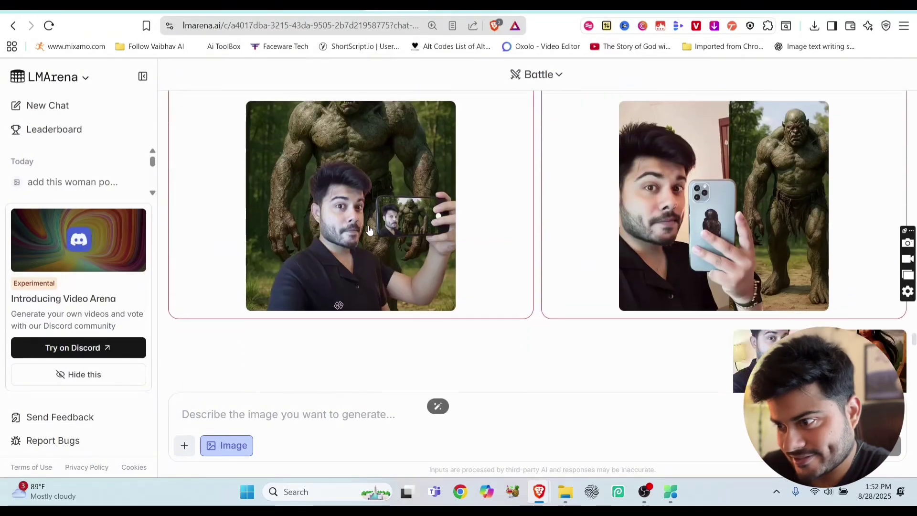
left_click(771, 239)
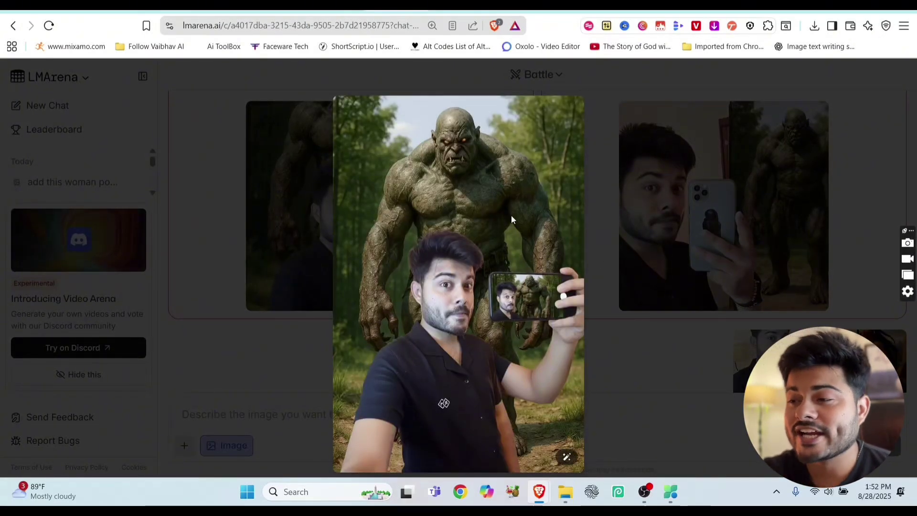
left_click(604, 227)
scroll(646, 259, "down", 5)
scroll(647, 260, "down", 5)
scroll(647, 260, "down", 5)
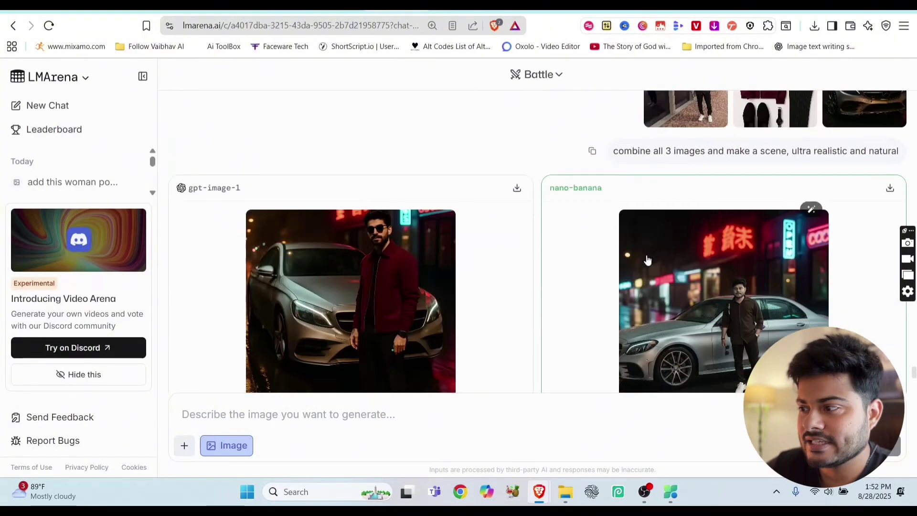
scroll(647, 260, "down", 3)
scroll(647, 260, "down", 3)
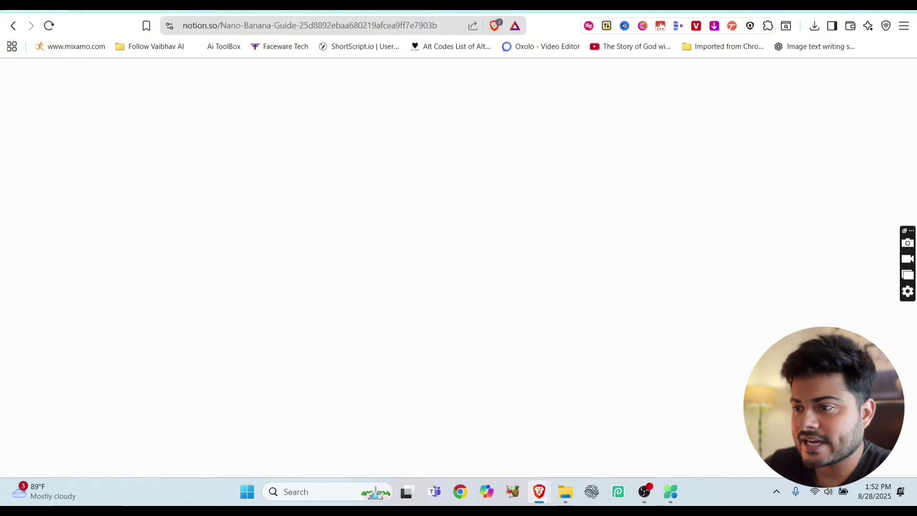
scroll(436, 209, "down", 5)
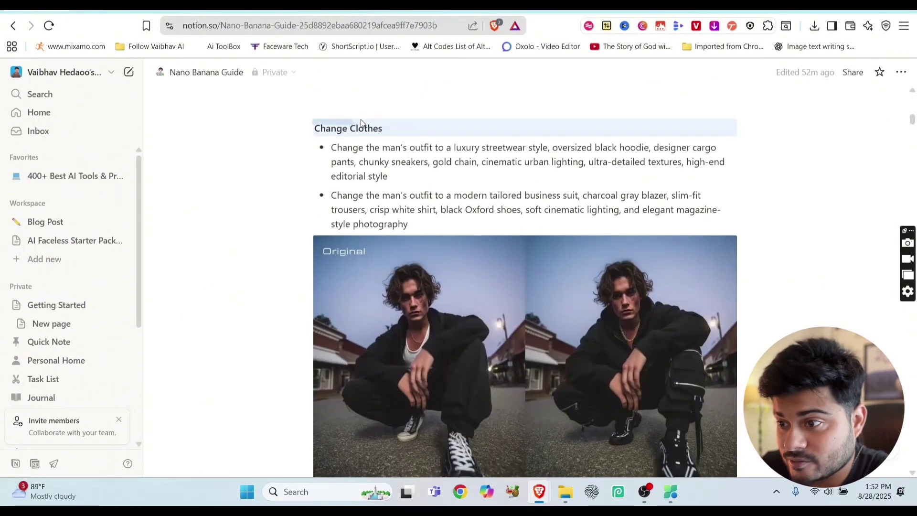
scroll(401, 155, "up", 1)
scroll(376, 275, "down", 2)
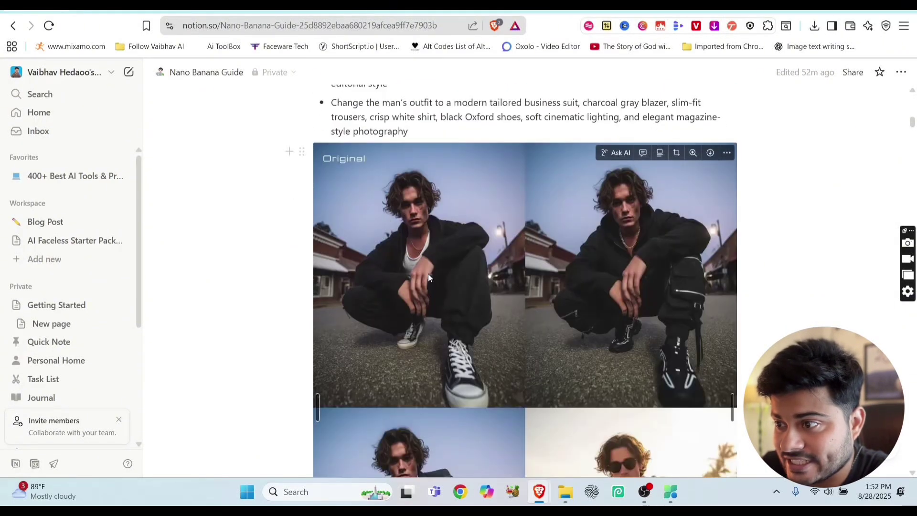
scroll(429, 278, "up", 1)
left_click_drag(407, 119, 355, 134)
Review the guide's business-suit prompt and the 1950s style bullet in Notion.
left_click(349, 139)
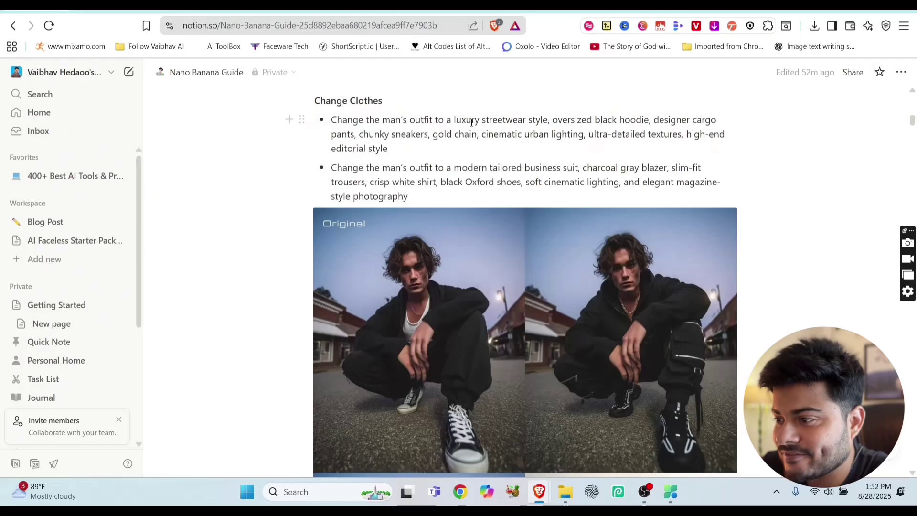
scroll(687, 268, "down", 2)
scroll(679, 305, "down", 3)
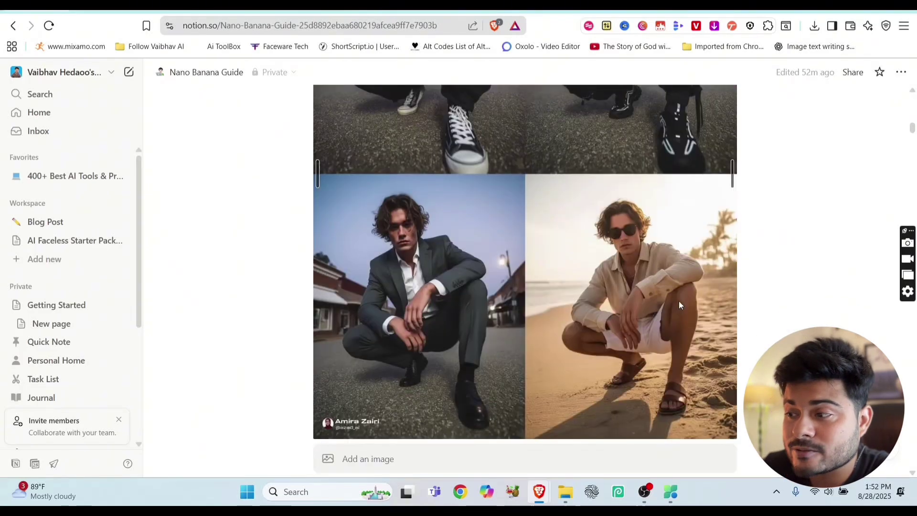
scroll(601, 243, "up", 3)
scroll(454, 232, "up", 3)
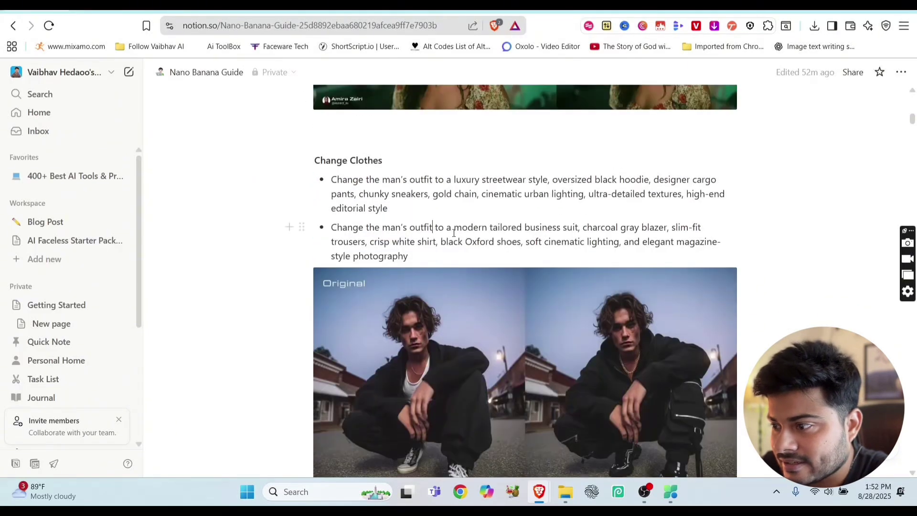
left_click_drag(469, 244, 597, 241)
left_click(656, 246)
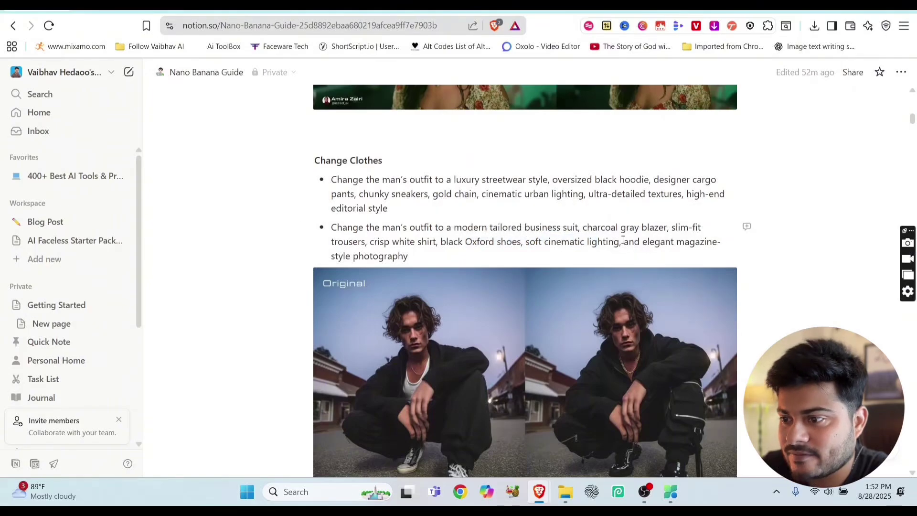
scroll(444, 258, "down", 5)
scroll(446, 259, "down", 5)
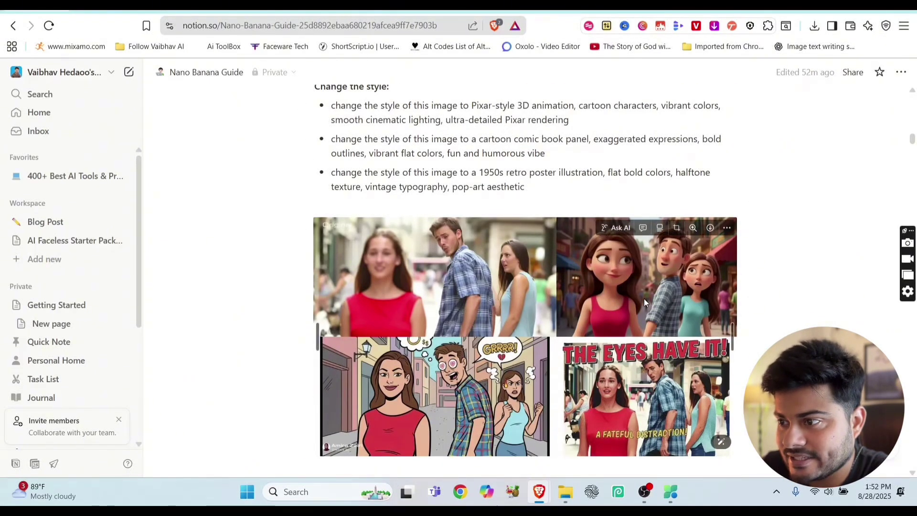
scroll(644, 299, "down", 1)
scroll(644, 299, "up", 2)
left_click_drag(448, 232, 526, 246)
left_click(564, 206)
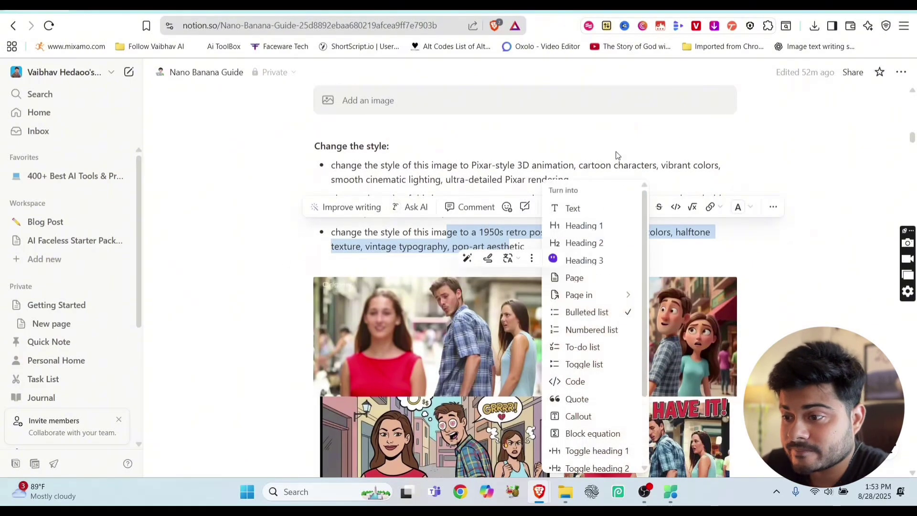
scroll(616, 155, "down", 5)
scroll(615, 155, "down", 1)
left_click_drag(315, 189, 452, 190)
scroll(459, 287, "down", 2)
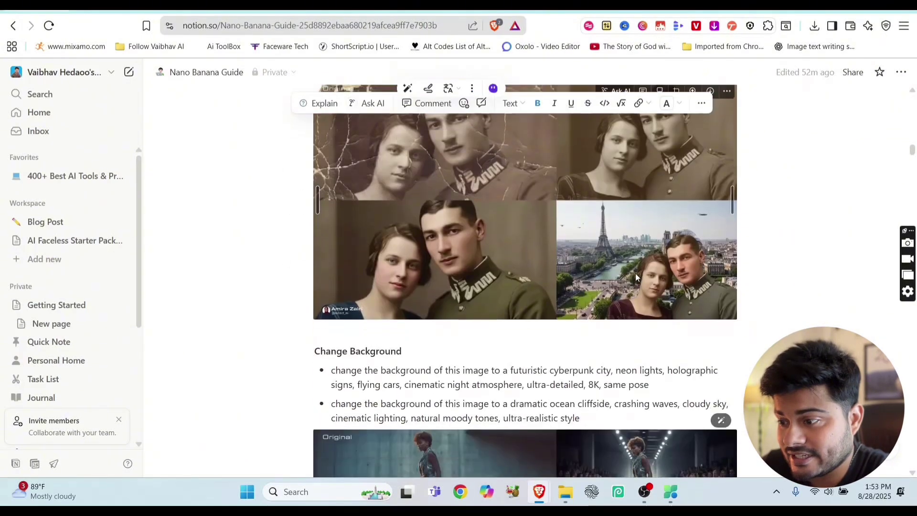
View the old-photo restoration collage full size in Photos from the examples folder, then return to the guide.
left_click(561, 498)
scroll(459, 287, "down", 3)
key("alt+Up")
left_click(305, 107)
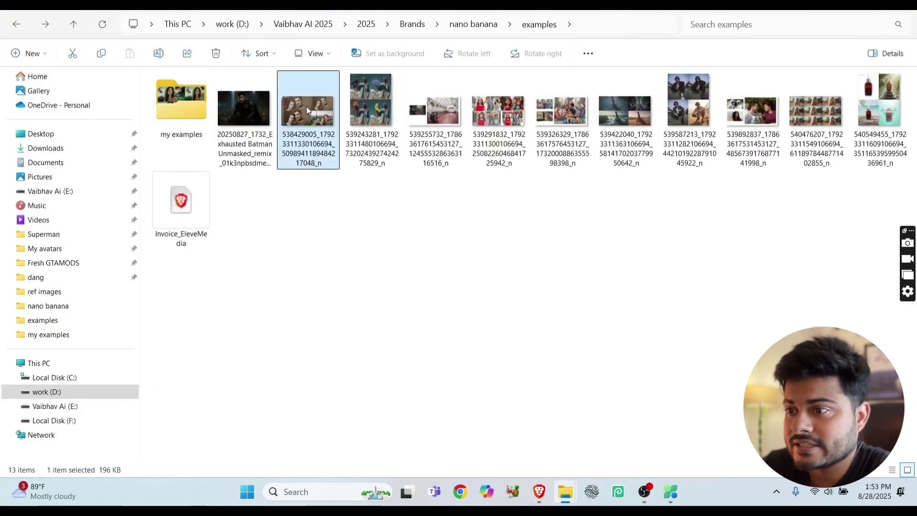
double_click(305, 106)
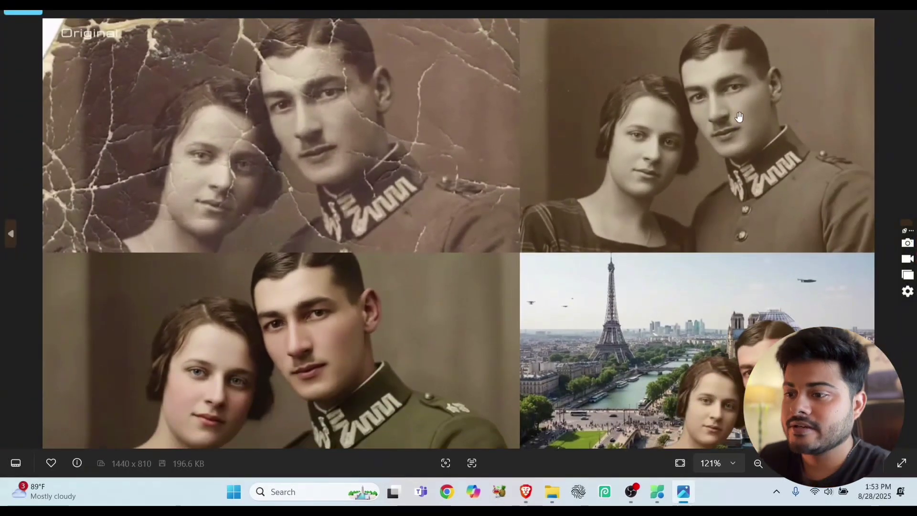
left_click_drag(481, 212, 483, 173)
scroll(750, 349, "up", 2)
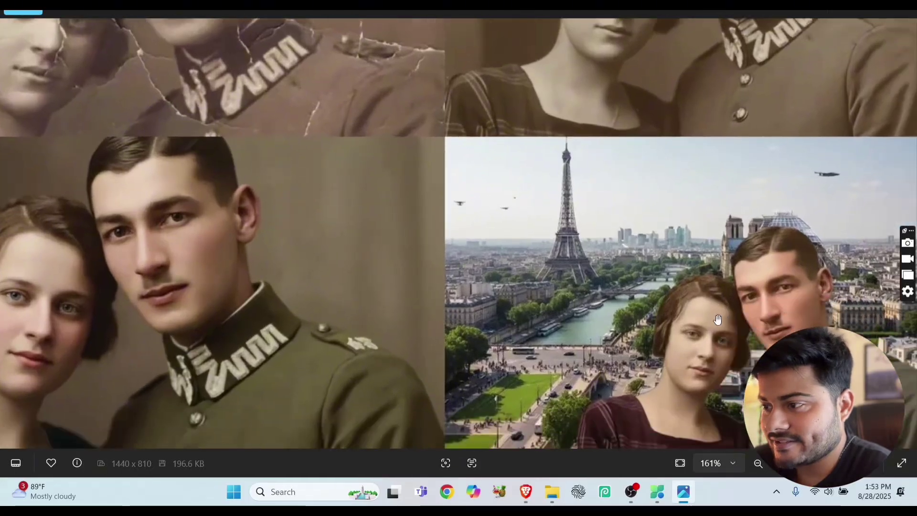
scroll(750, 349, "up", 2)
key("alt+F4")
left_click(824, 430)
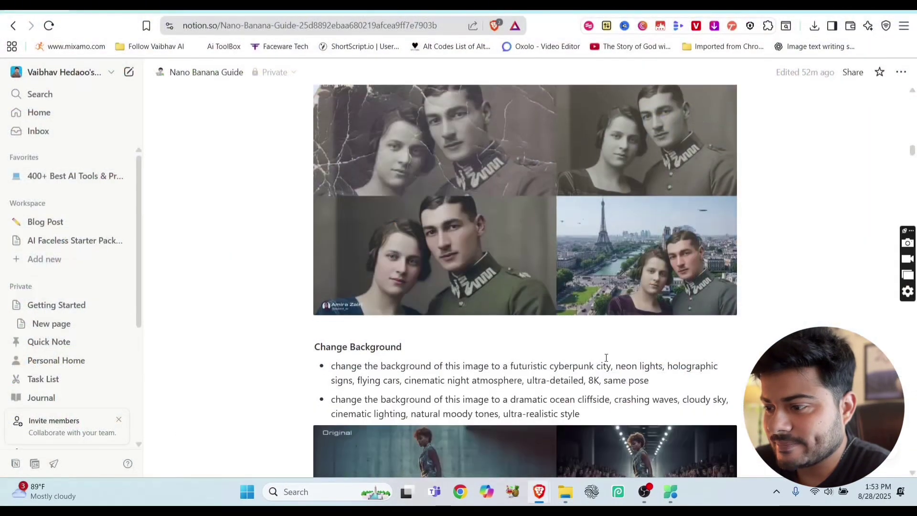
scroll(702, 298, "down", 3)
scroll(535, 334, "down", 3)
scroll(500, 220, "down", 2)
scroll(593, 327, "down", 3)
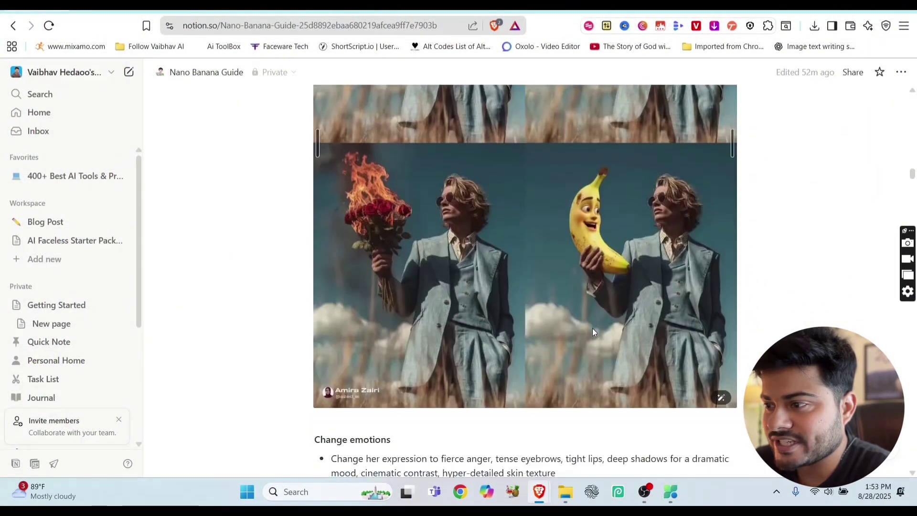
scroll(593, 328, "down", 5)
scroll(594, 324, "down", 3)
scroll(594, 328, "down", 3)
scroll(594, 323, "down", 3)
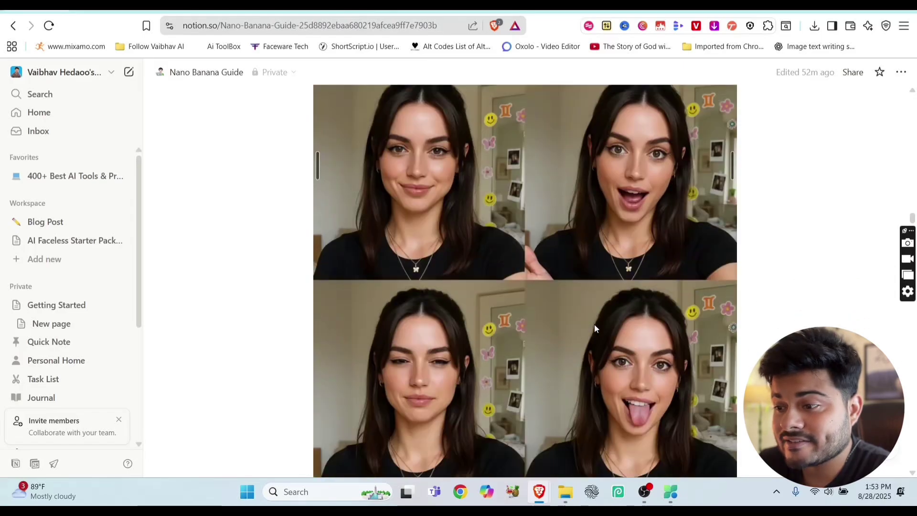
scroll(594, 325, "down", 3)
scroll(593, 325, "down", 3)
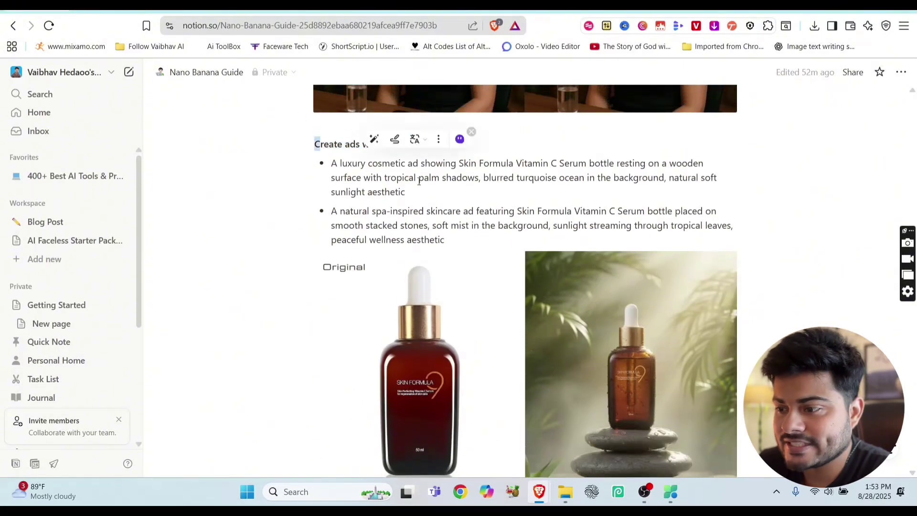
scroll(436, 254, "down", 3)
scroll(484, 303, "down", 3)
scroll(484, 307, "down", 3)
scroll(484, 308, "up", 1)
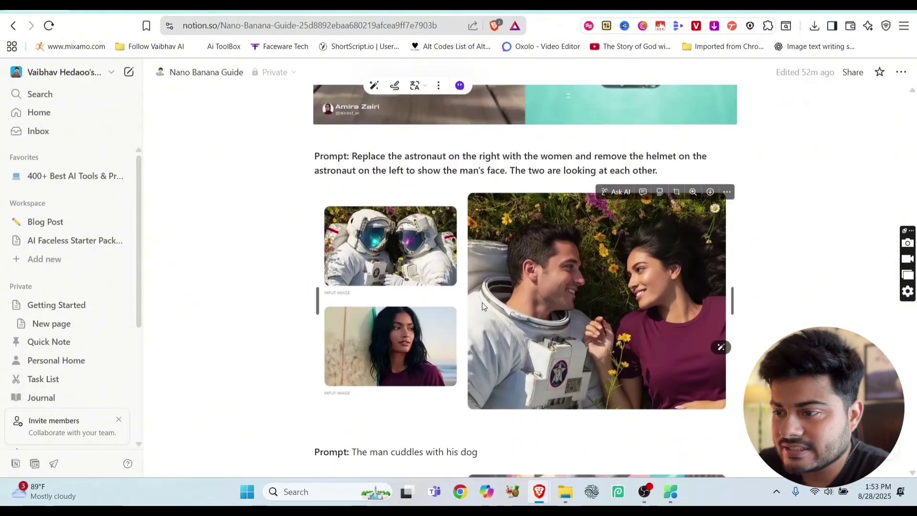
Look over the guide's expression, serum-ad and astronaut examples on the Notion page.
left_click(390, 236)
View the abandoned-hall example image up close from the examples folder.
left_click(566, 494)
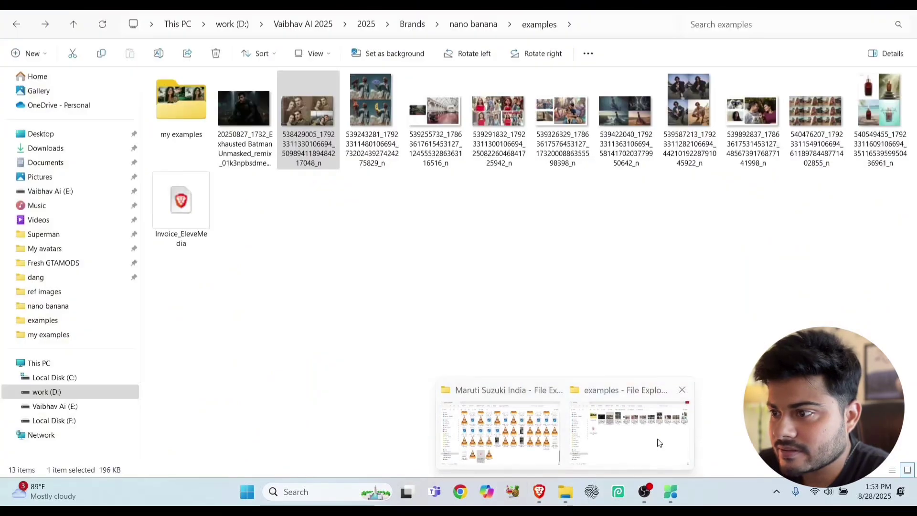
left_click(657, 440)
double_click(436, 119)
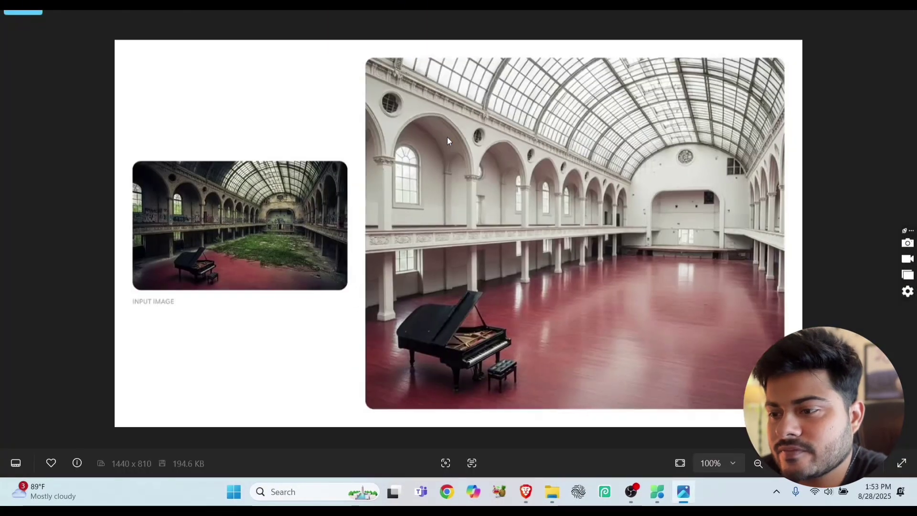
scroll(343, 259, "up", 2)
scroll(343, 259, "up", 2)
scroll(343, 260, "up", 2)
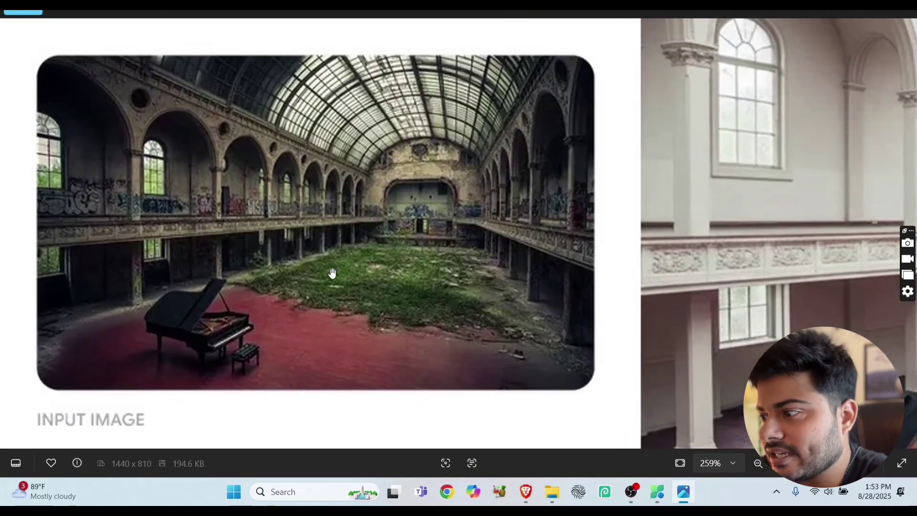
scroll(332, 273, "down", 2)
scroll(568, 179, "down", 1)
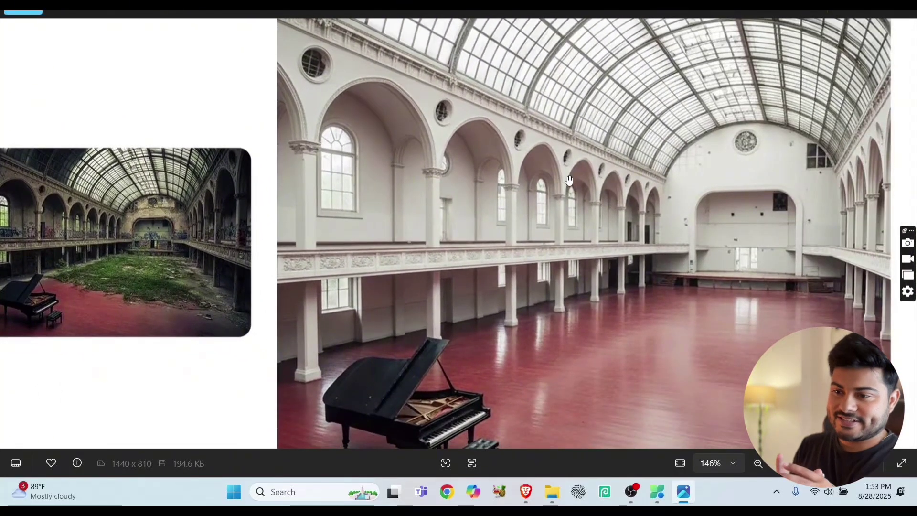
key("Escape")
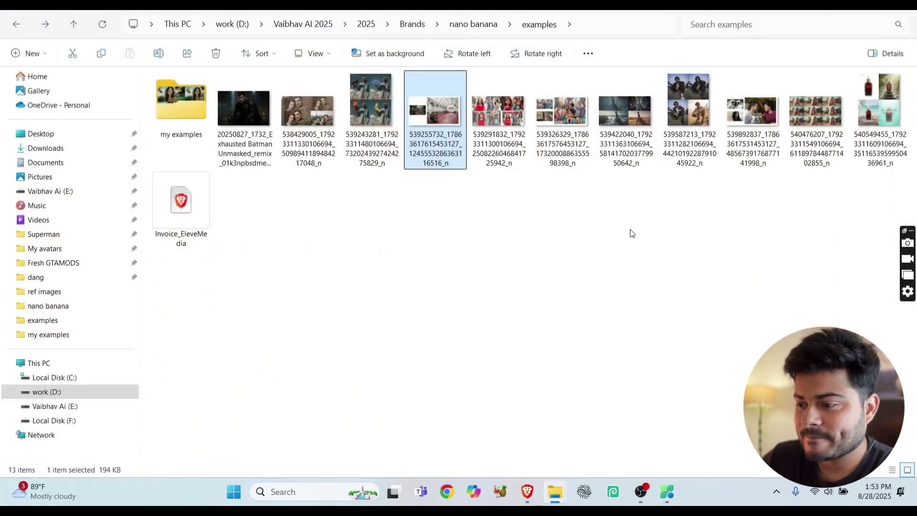
Return to the Notion guide and switch over to the LMArena image battle page.
left_click(528, 492)
scroll(546, 307, "down", 4)
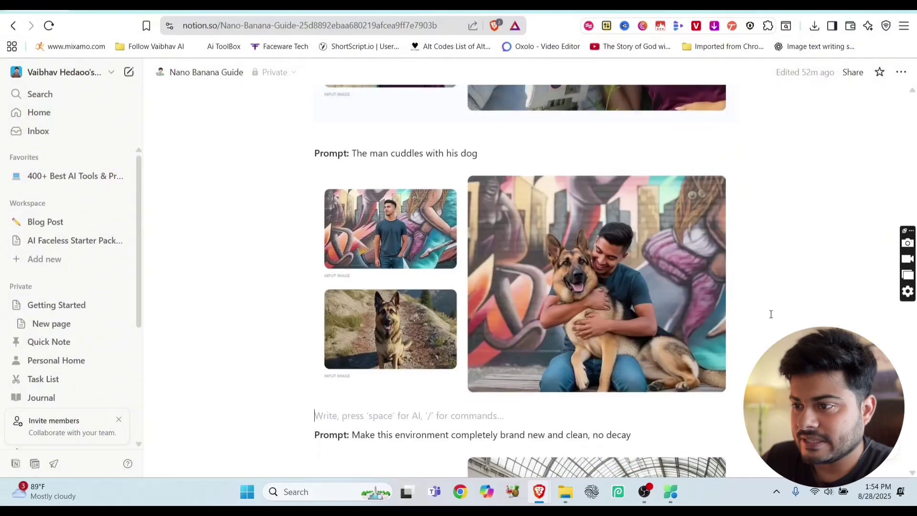
left_click_drag(362, 153, 477, 155)
left_click(413, 222)
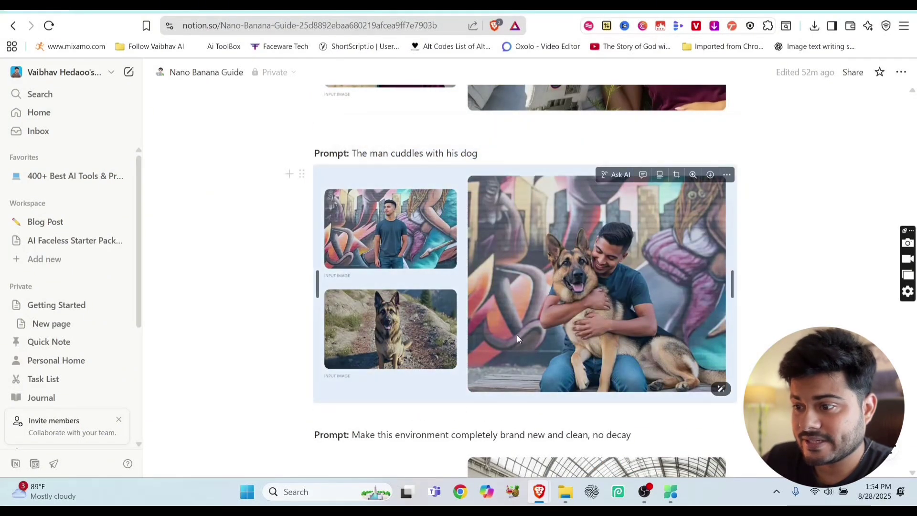
key("ctrl+Tab")
Attach IMG_1772 and the Cheeky Banana image and send the prompt 'combine both images' to the battle.
left_click_drag(477, 220, 607, 192)
left_click(623, 166)
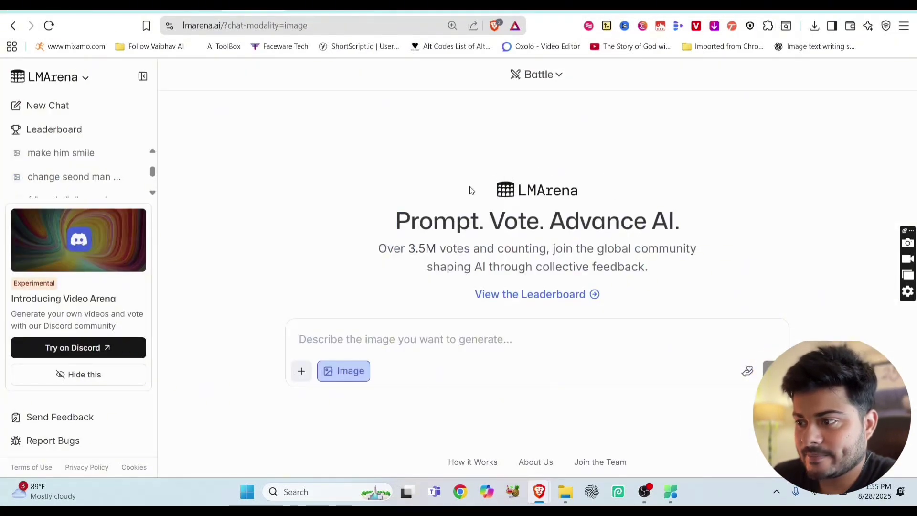
mouse_move(680, 221)
left_mouse_down()
mouse_move(403, 221)
mouse_move(537, 220)
left_mouse_up()
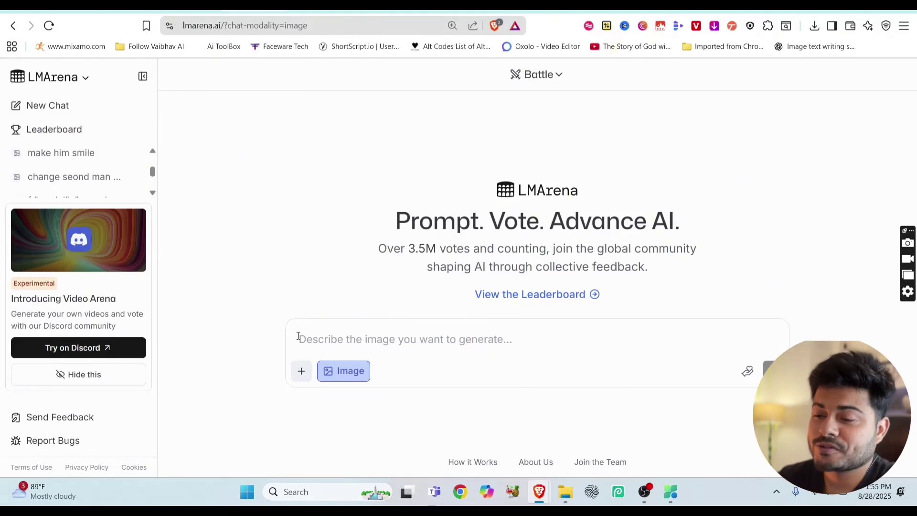
left_click(301, 369)
left_click(419, 107)
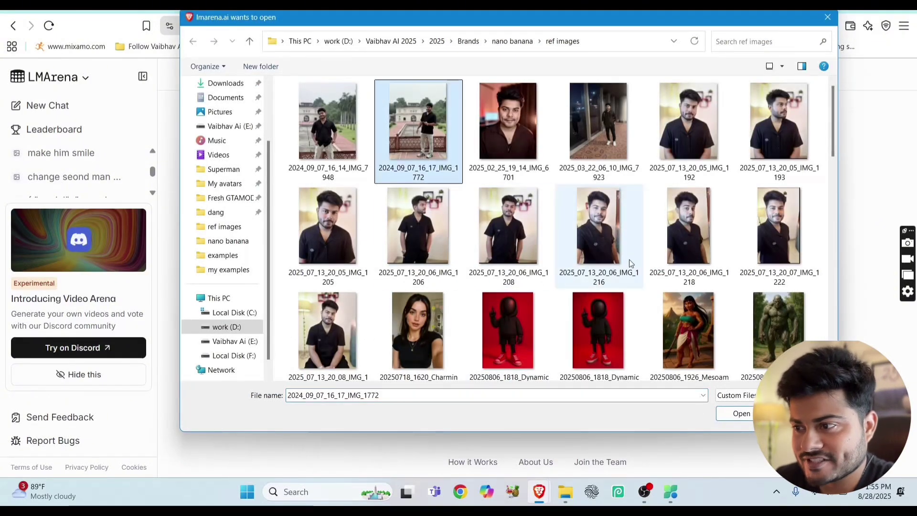
scroll(579, 287, "down", 5)
left_click(335, 111, "ctrl")
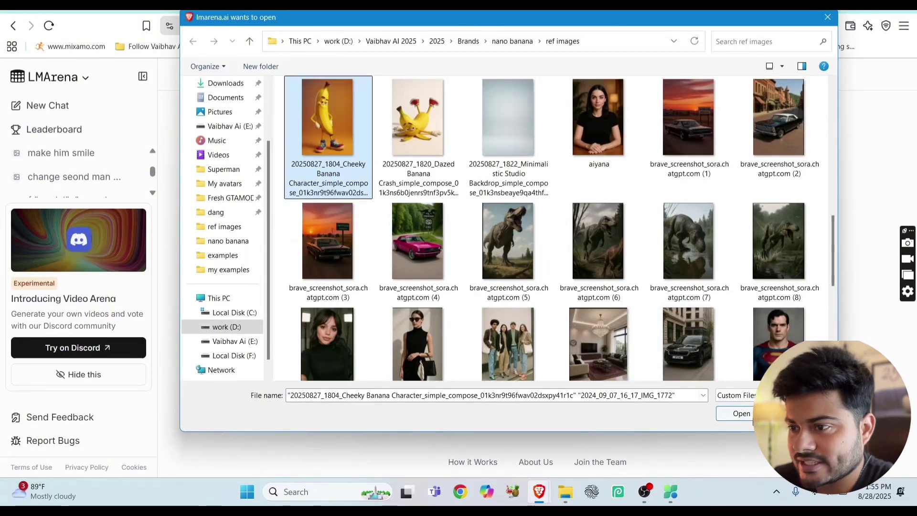
key("Return")
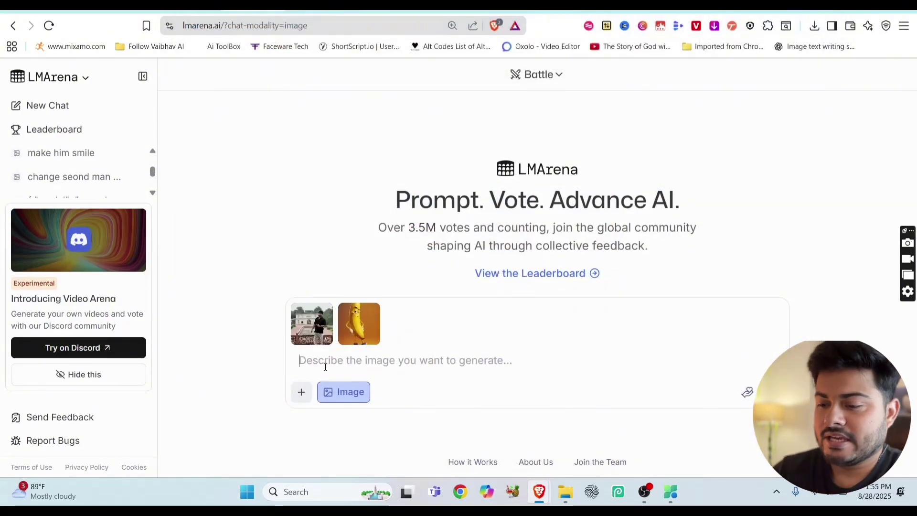
type("combine both images")
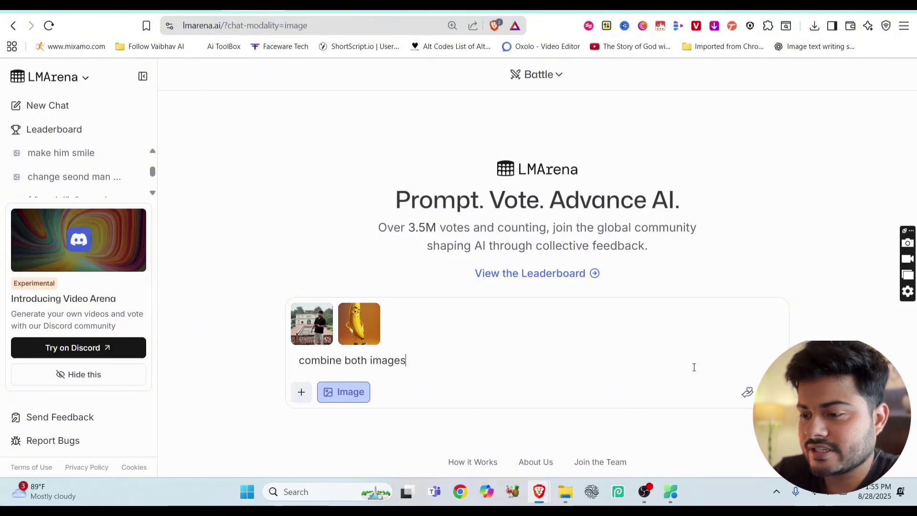
key("Return")
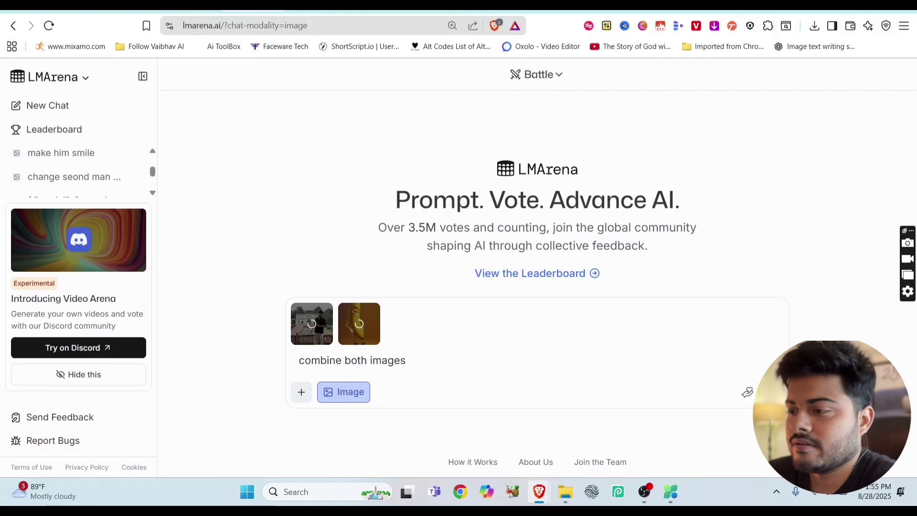
Attach the man's portrait photo and draft the prompt 'Change the outfit to a black suit'.
left_click(301, 391)
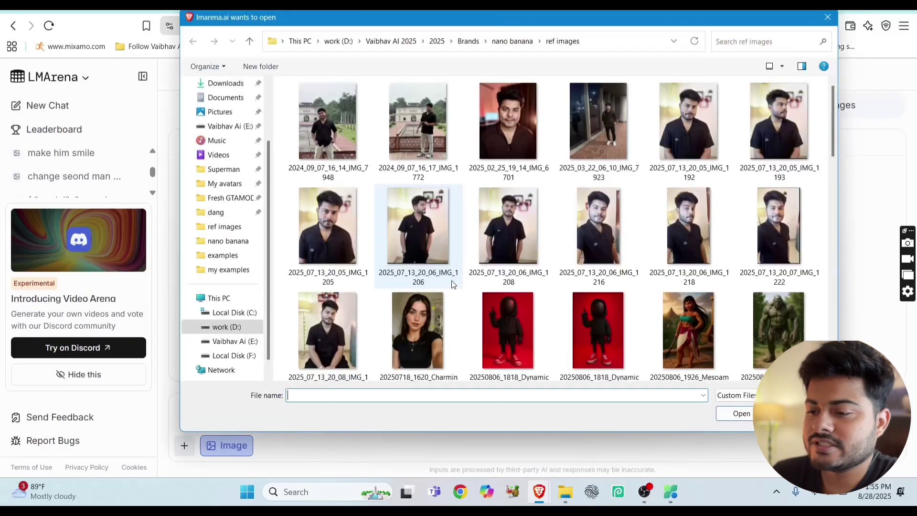
key("Escape")
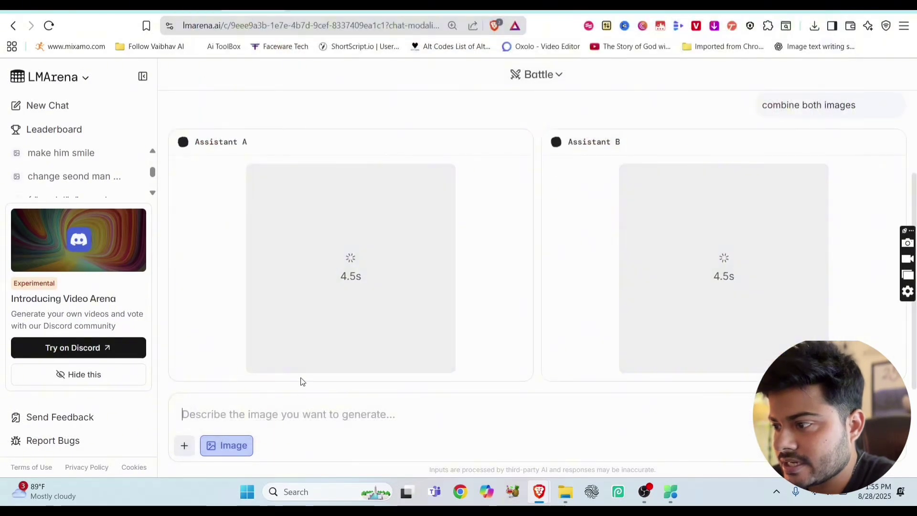
left_click(184, 444)
double_click(608, 234)
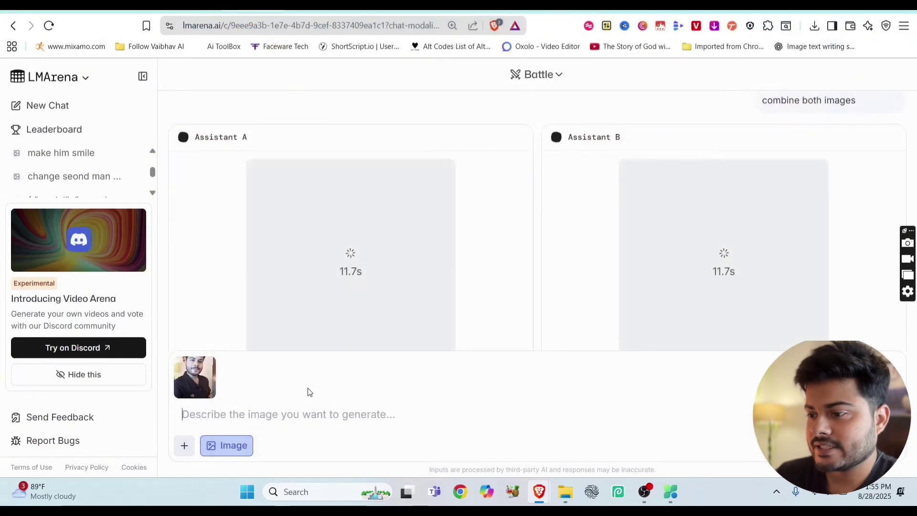
type("Change the ou")
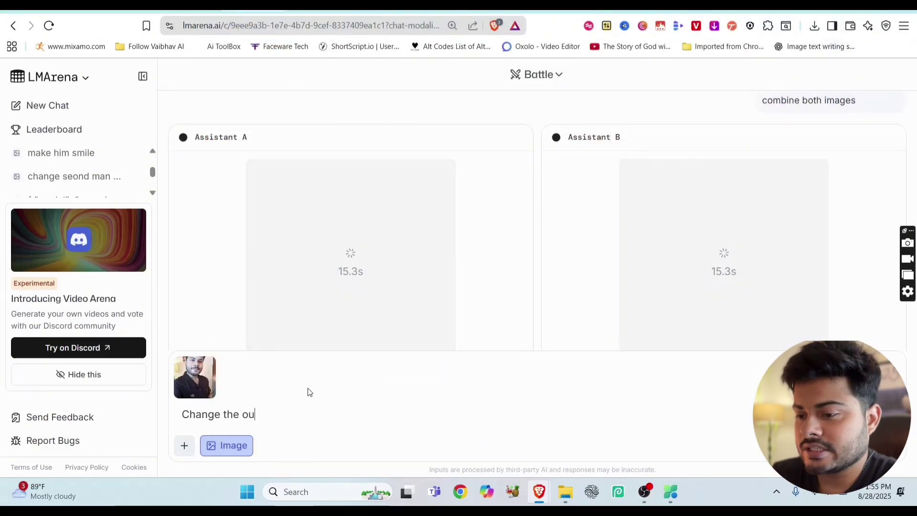
type("tfit to a")
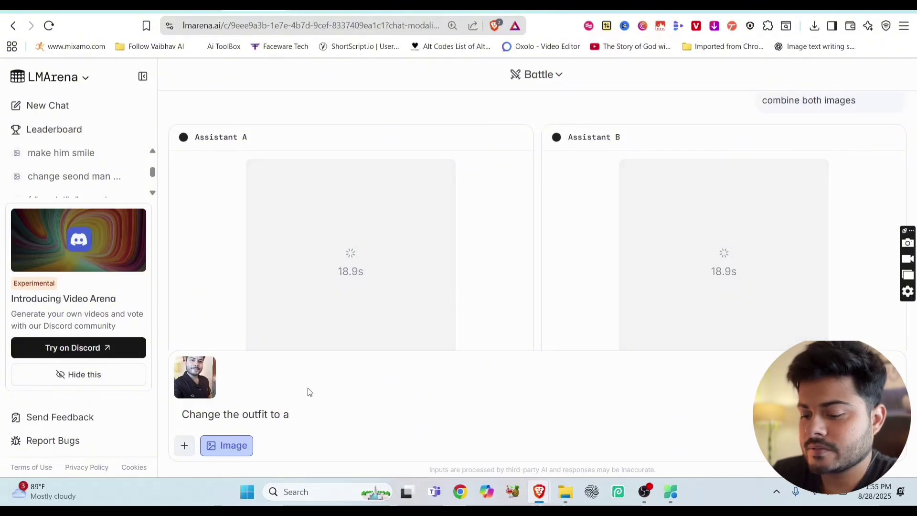
type(" black su")
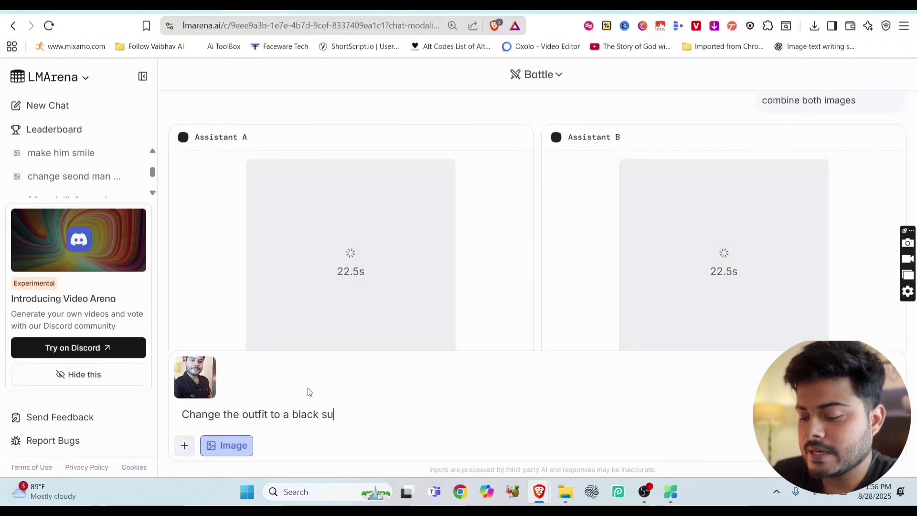
type("it")
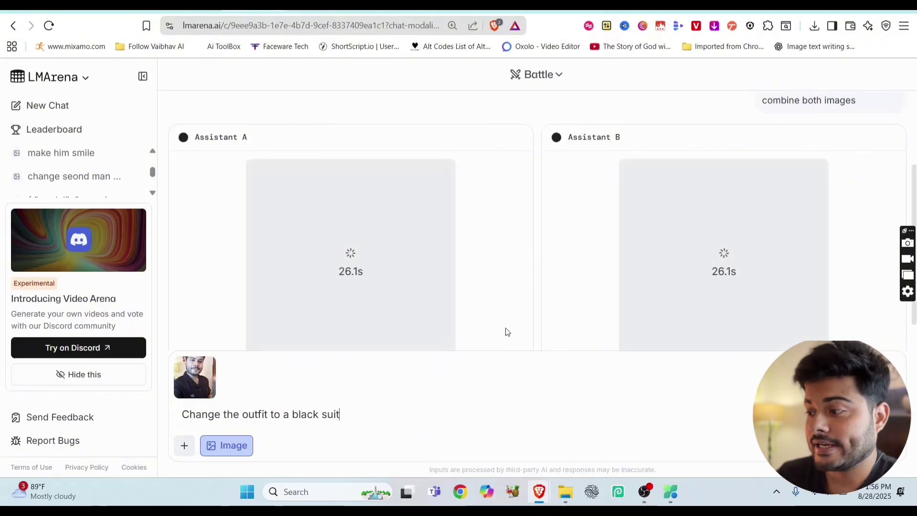
scroll(562, 227, "down", 1)
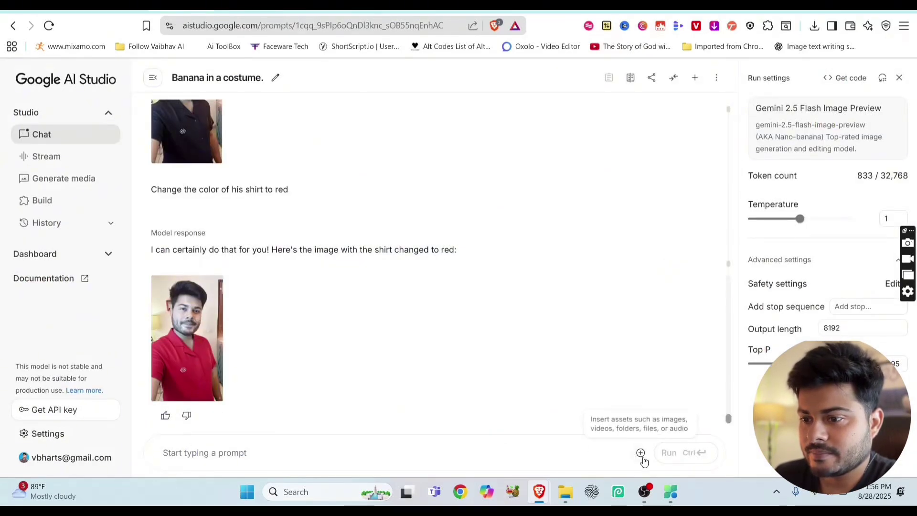
Choose Upload File from the insert-media menu in the Banana in a costume chat.
left_click(641, 452)
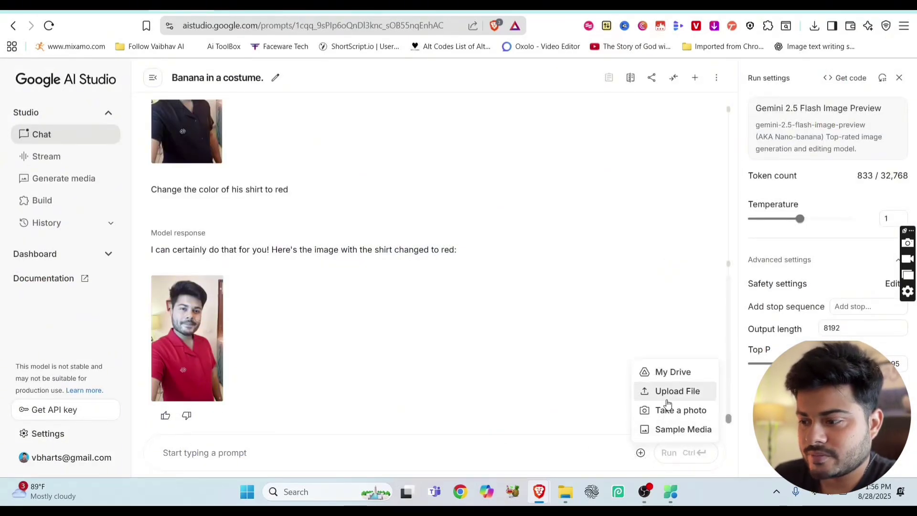
left_click(667, 400)
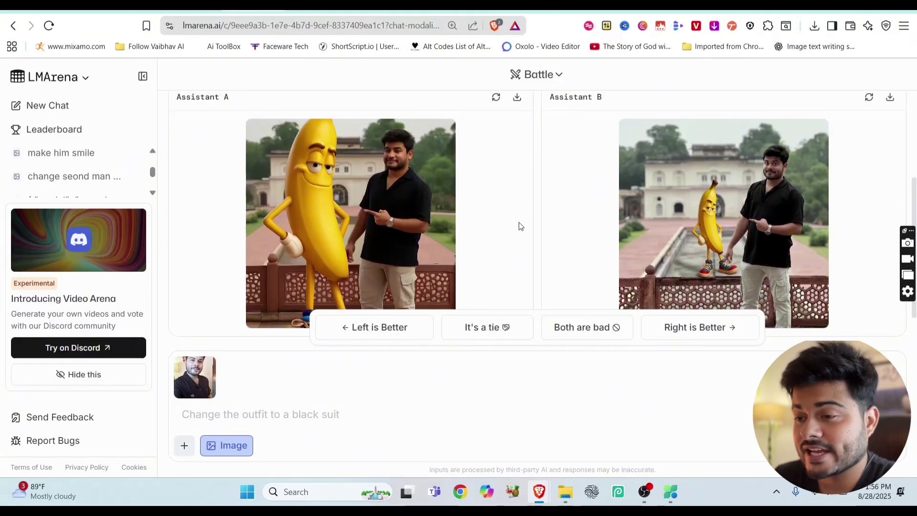
Vote 'Right is Better', revealing gpt-image-1 versus nano-banana, and inspect the winning palace image enlarged.
left_click(698, 327)
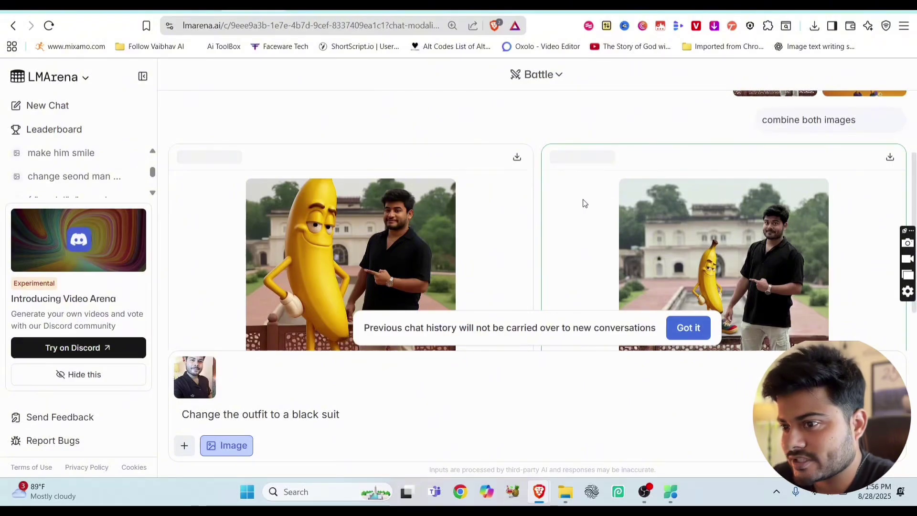
left_click_drag(563, 157, 646, 161)
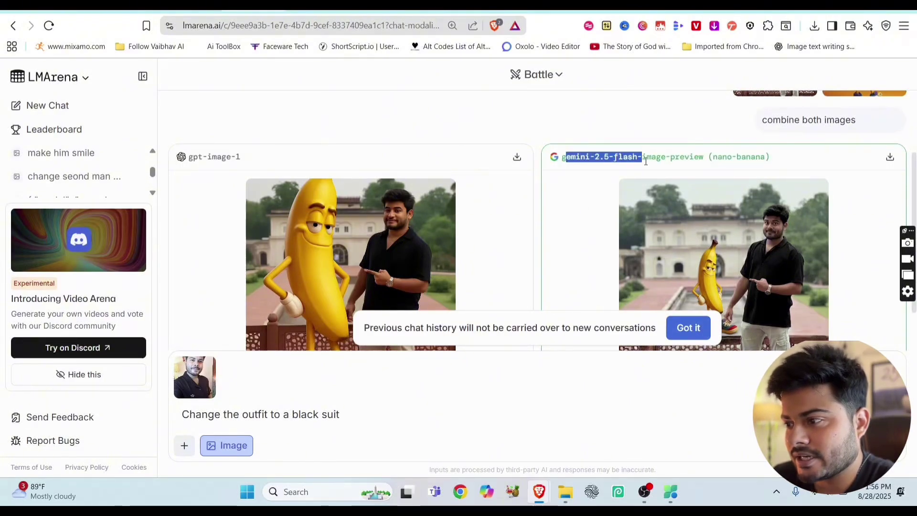
scroll(763, 224, "down", 1)
left_click(763, 225)
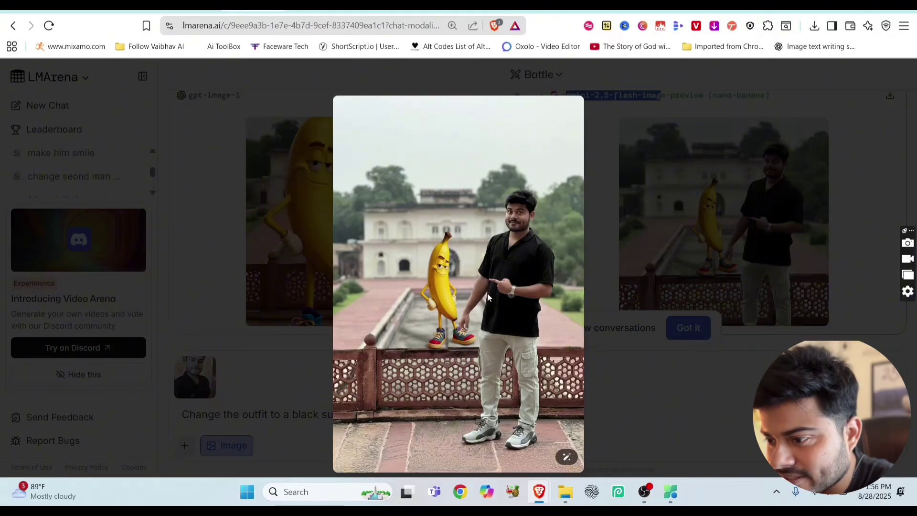
left_click(666, 369)
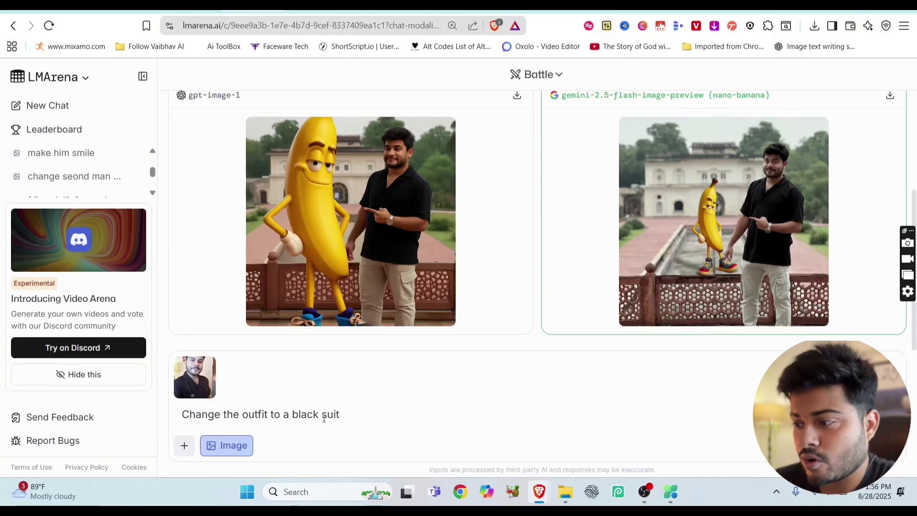
left_click(192, 396)
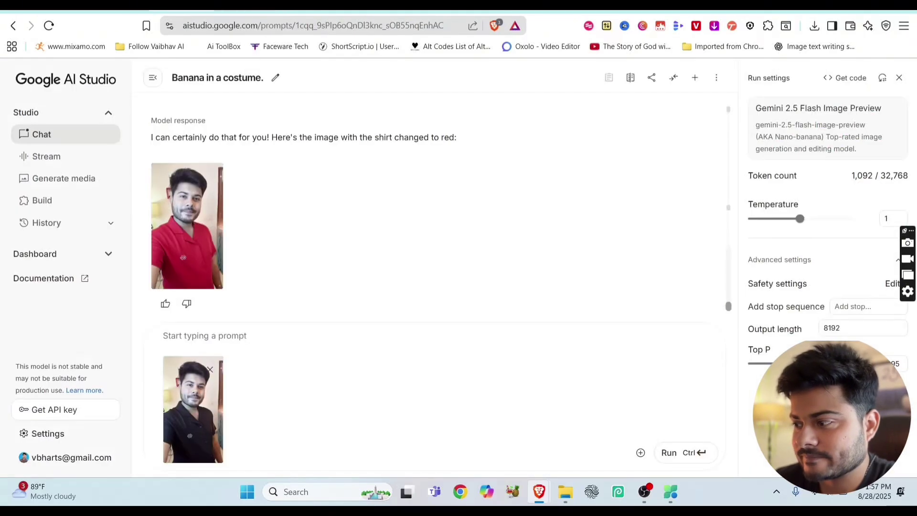
Attach the Superman portrait and run the 'man taking selfie with superman' request.
left_click(640, 452)
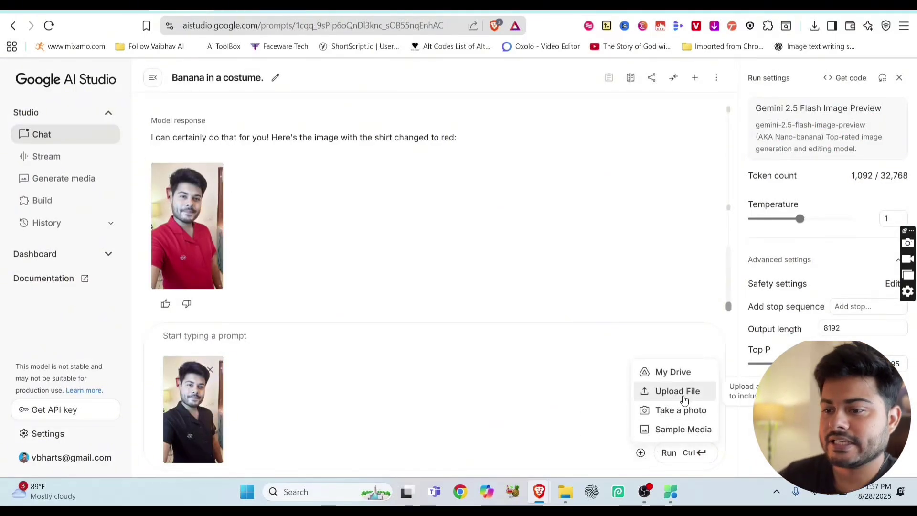
left_click(685, 393)
scroll(563, 276, "down", 2)
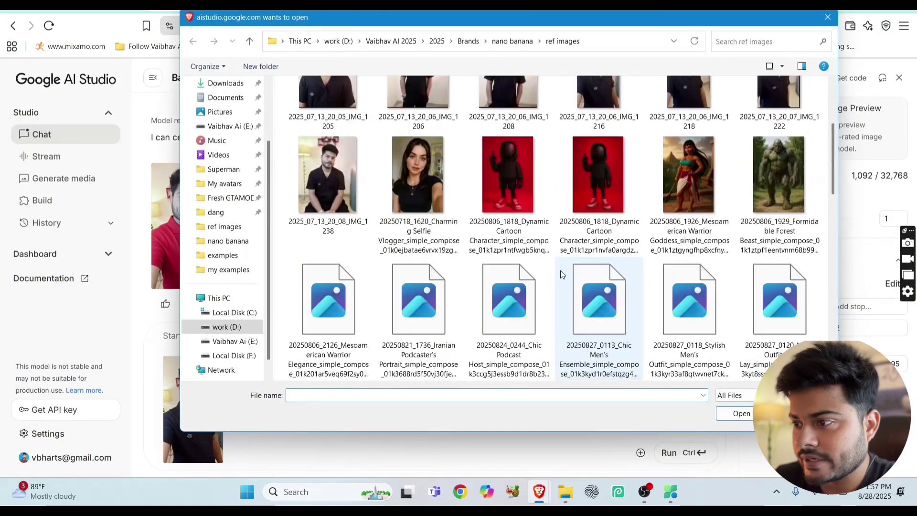
scroll(560, 270, "down", 2)
scroll(560, 271, "down", 2)
scroll(561, 273, "down", 2)
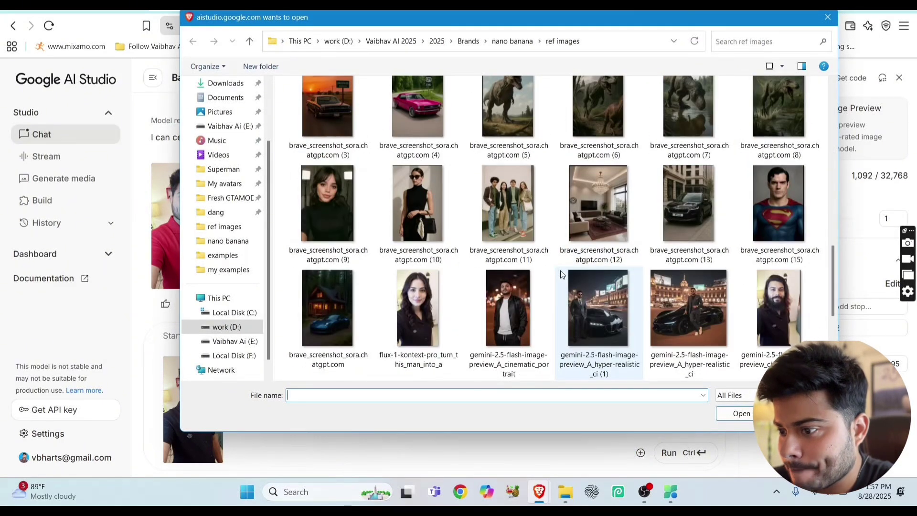
scroll(561, 270, "down", 2)
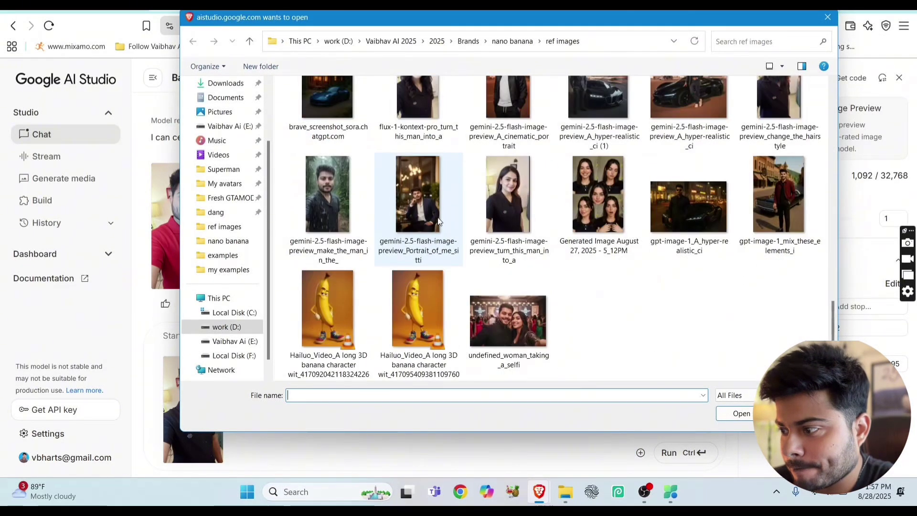
scroll(624, 260, "up", 1)
scroll(623, 260, "up", 1)
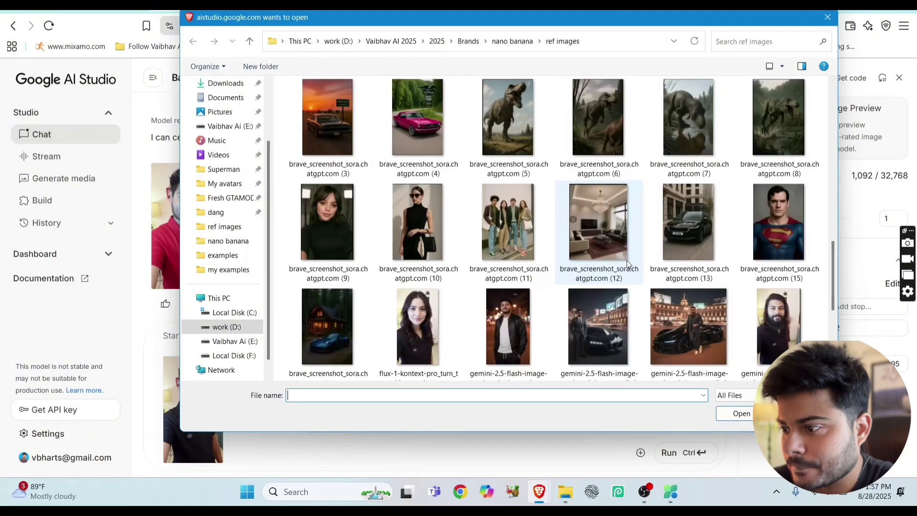
double_click(775, 239)
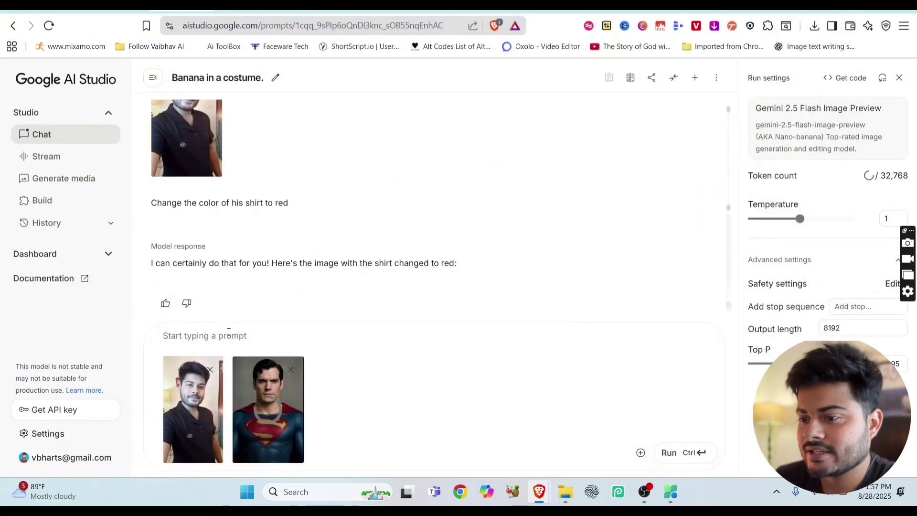
type("man takin")
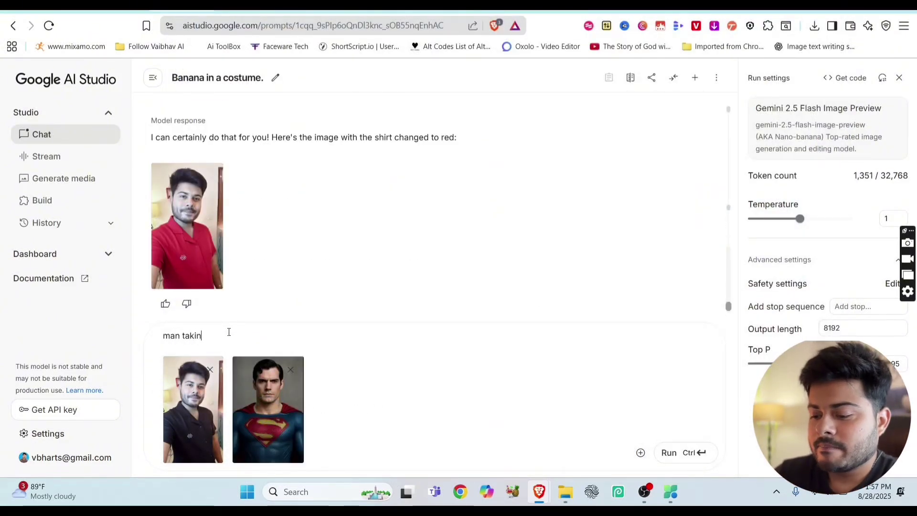
type("g selfie with superman")
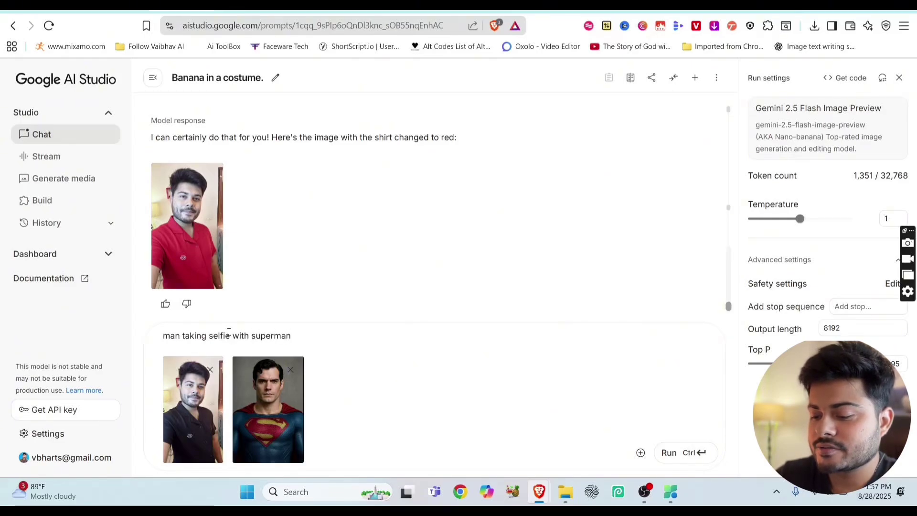
left_click(668, 452)
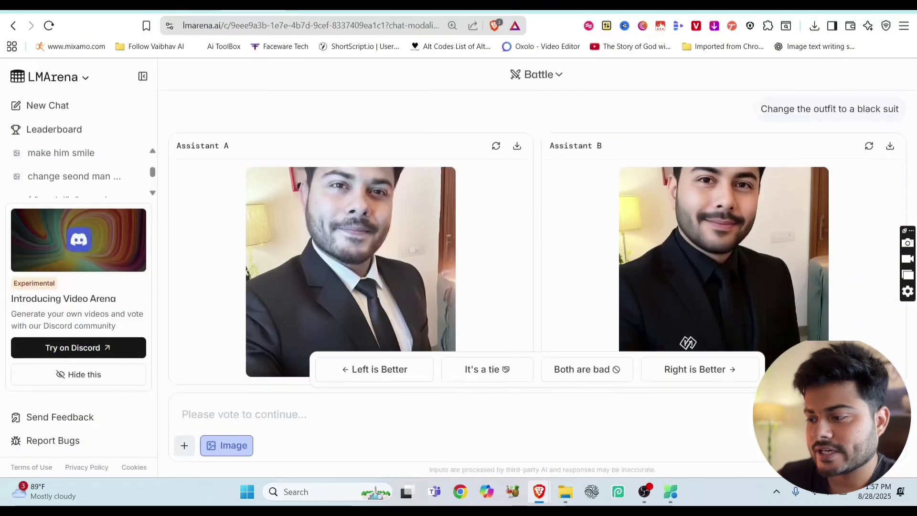
scroll(522, 185, "down", 1)
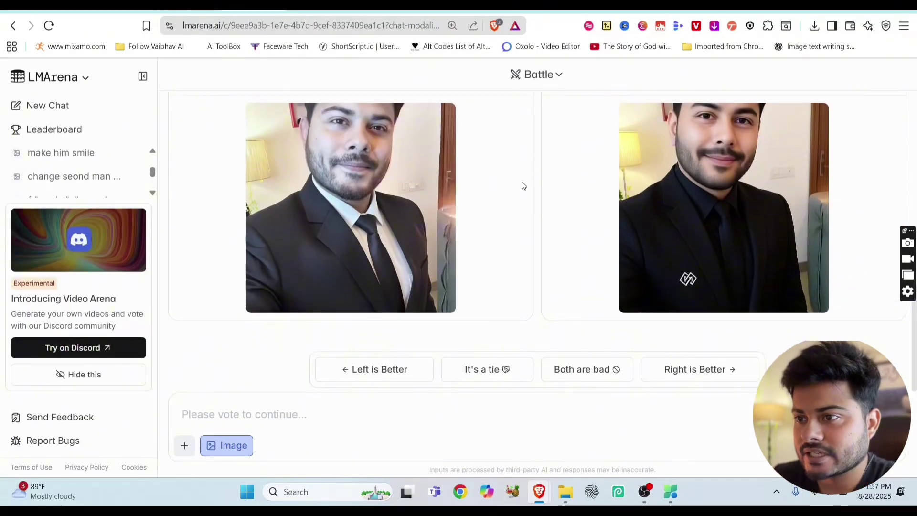
scroll(552, 212, "up", 1)
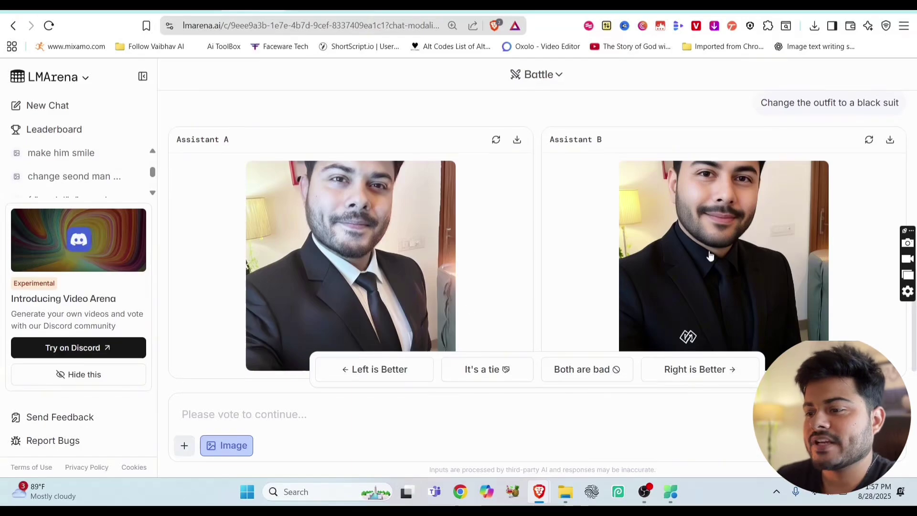
Vote 'Left is Better', revealing nano-banana versus qwen-image-edit, and view the nano-banana black-suit image enlarged.
left_click(379, 373)
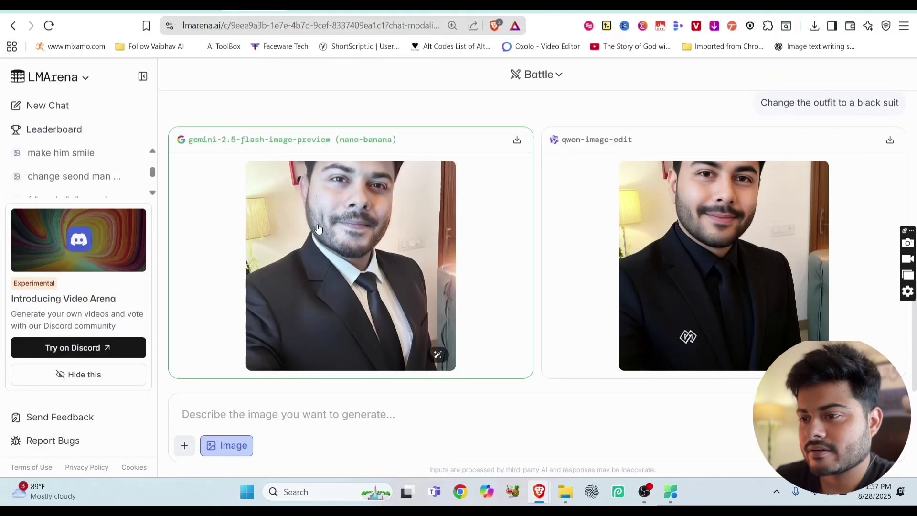
left_click(341, 228)
key("Escape")
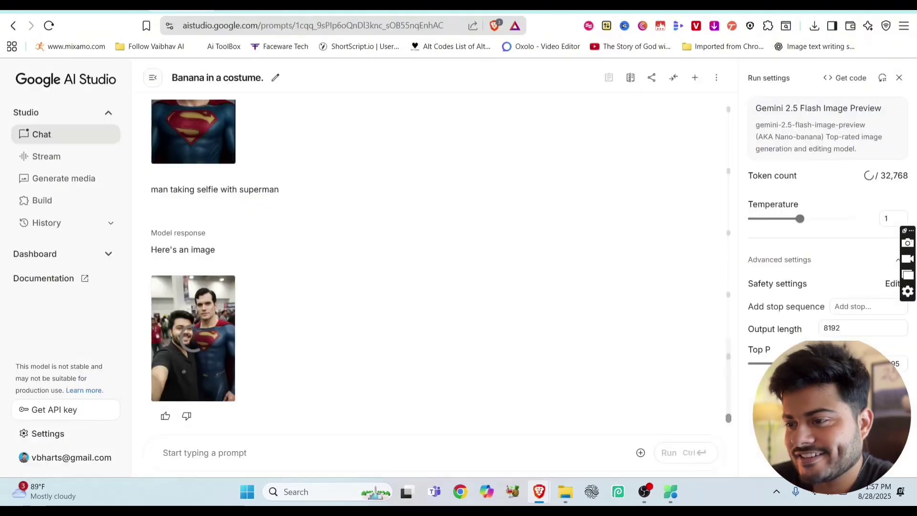
left_click(211, 315)
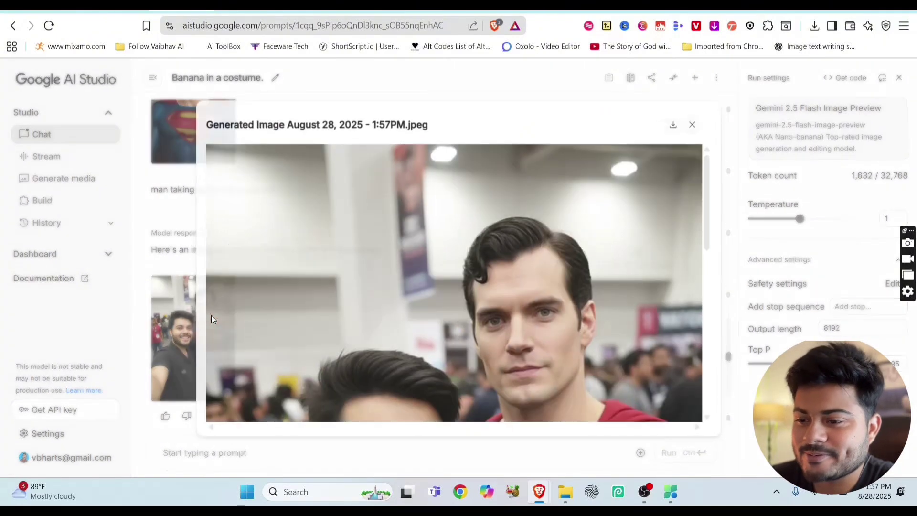
scroll(459, 278, "up", 3)
scroll(459, 279, "down", 3)
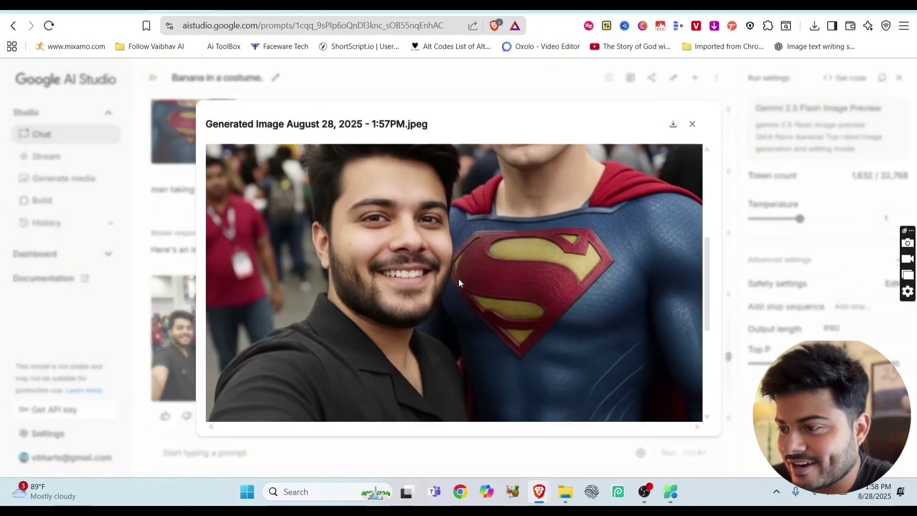
scroll(459, 283, "down", 3)
scroll(459, 283, "up", 2)
scroll(457, 290, "up", 2)
scroll(456, 289, "up", 1)
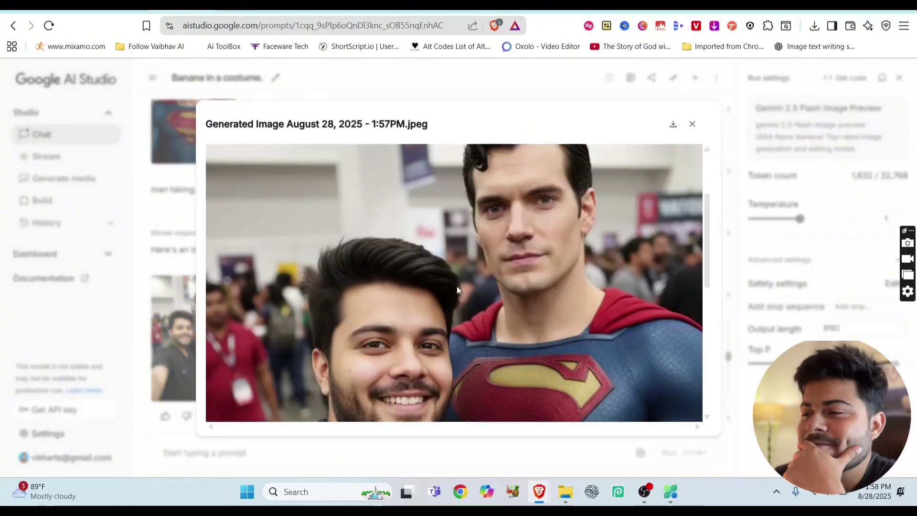
scroll(457, 289, "up", 1)
scroll(456, 290, "down", 2)
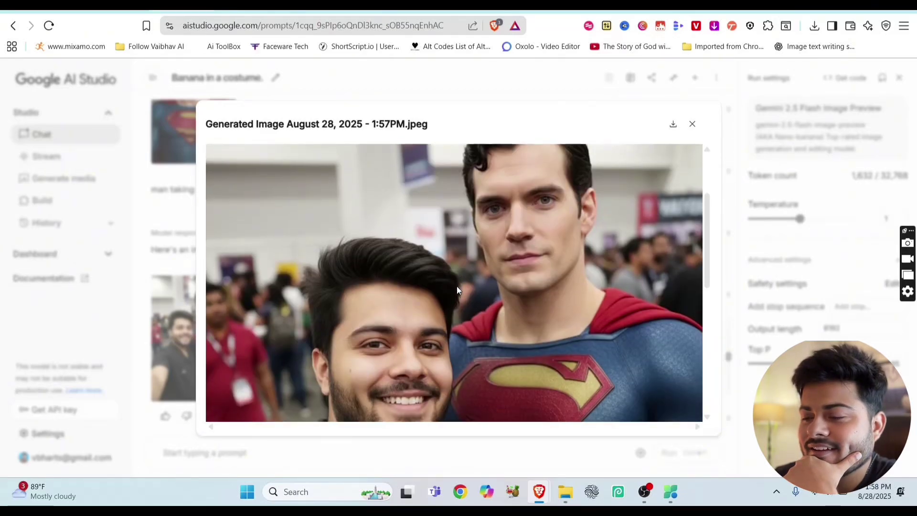
scroll(456, 290, "down", 2)
scroll(457, 290, "down", 1)
scroll(457, 290, "down", 2)
scroll(457, 289, "up", 3)
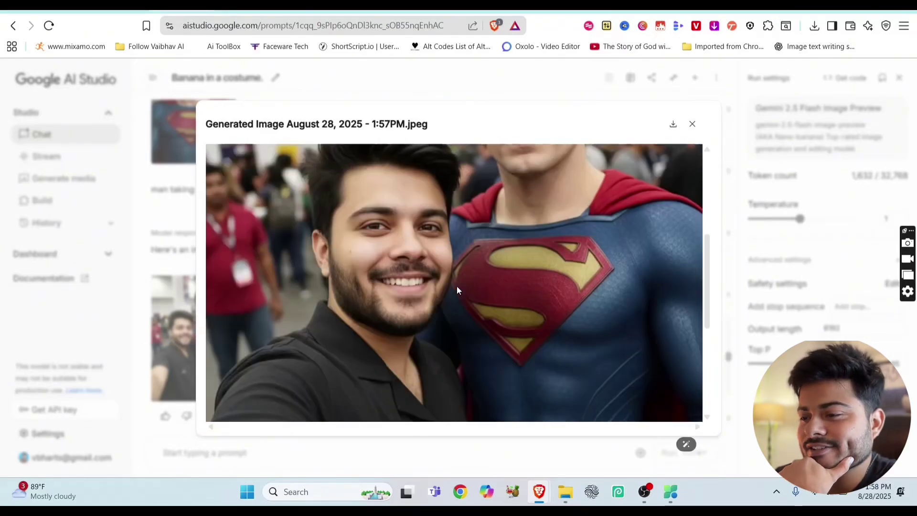
scroll(457, 289, "up", 2)
scroll(453, 301, "down", 1)
scroll(452, 301, "down", 2)
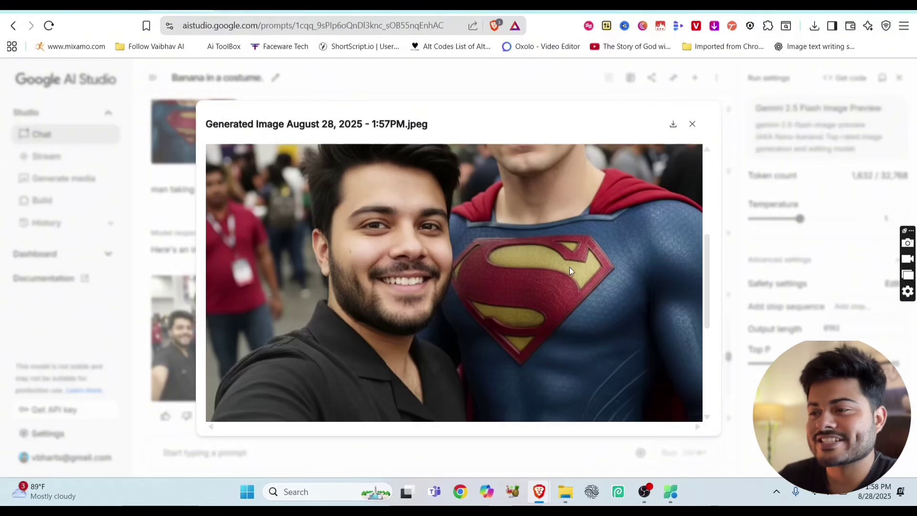
scroll(592, 289, "down", 3)
scroll(592, 289, "up", 3)
scroll(592, 290, "up", 1)
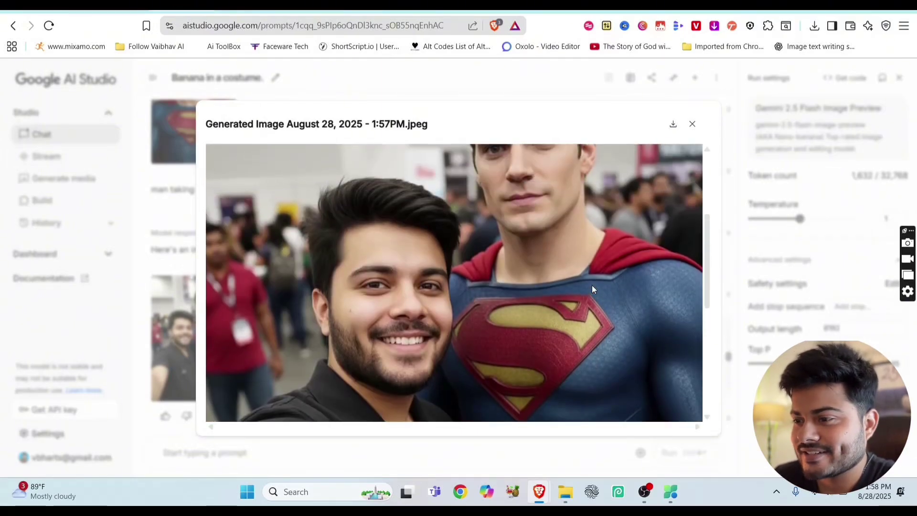
scroll(592, 290, "up", 2)
left_click(692, 123)
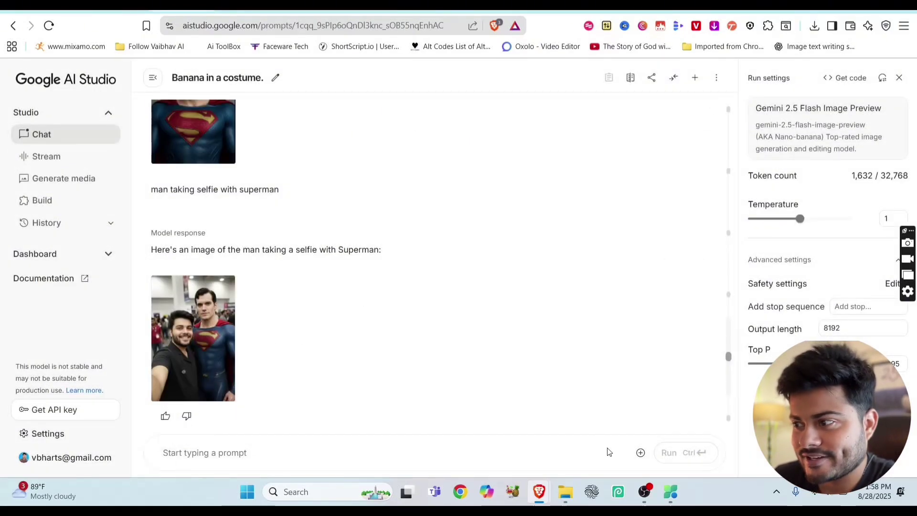
Attach the dinosaur drinking image (7) to the Google AI Studio prompt.
left_click(640, 452)
left_click(656, 393)
scroll(542, 201, "down", 3)
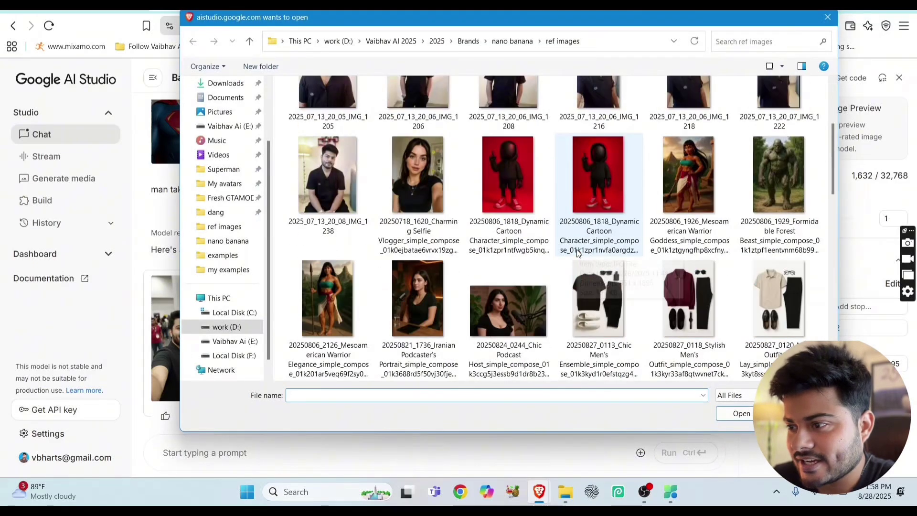
scroll(541, 201, "down", 3)
scroll(530, 222, "down", 3)
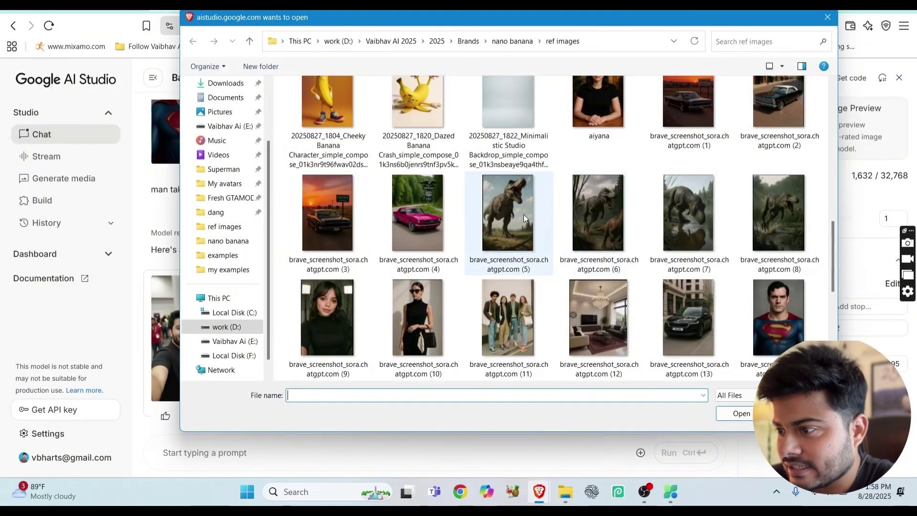
left_click(523, 215)
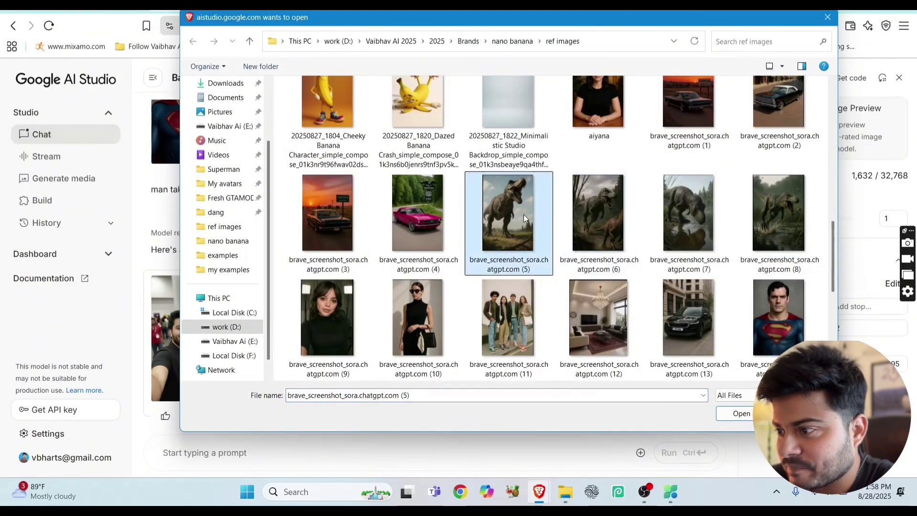
left_click(700, 213)
double_click(691, 209)
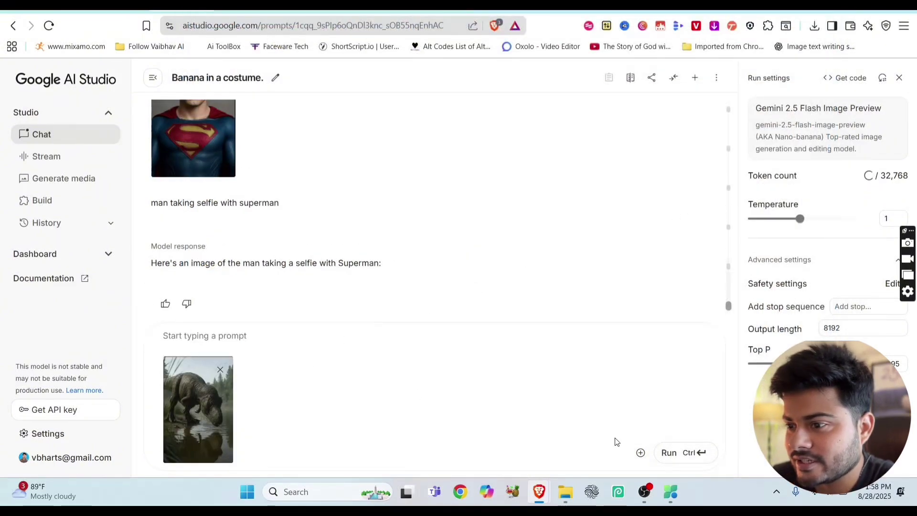
Attach the man's black-shirt photo from the ref images folder.
left_click(641, 452)
left_click(677, 391)
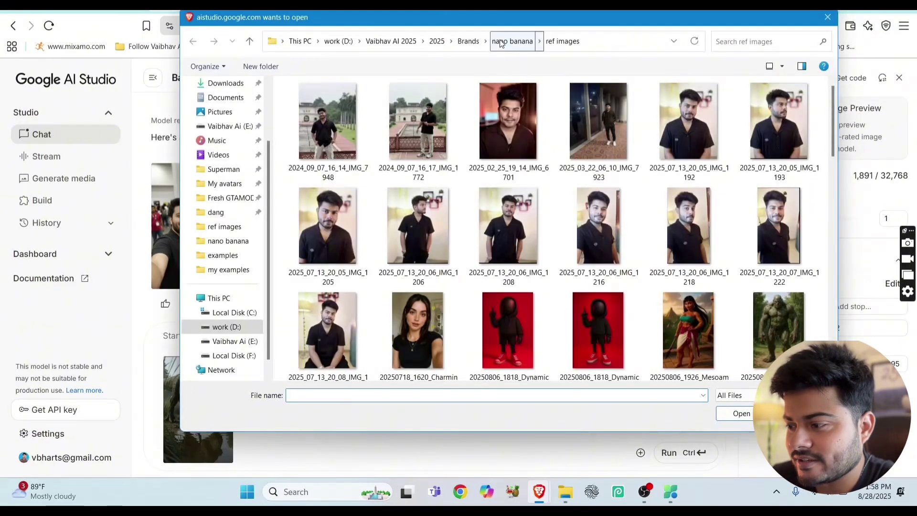
left_click(512, 41)
double_click(464, 111)
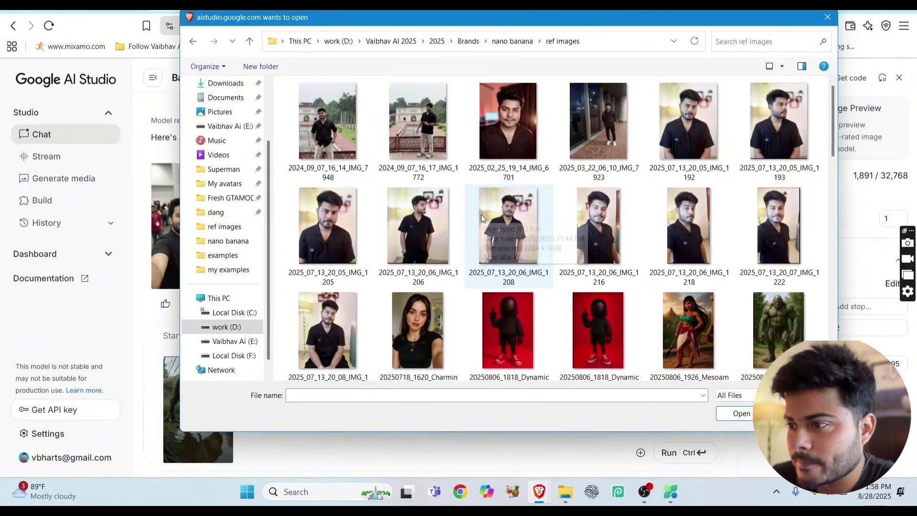
double_click(685, 243)
type("man taking selfie wi")
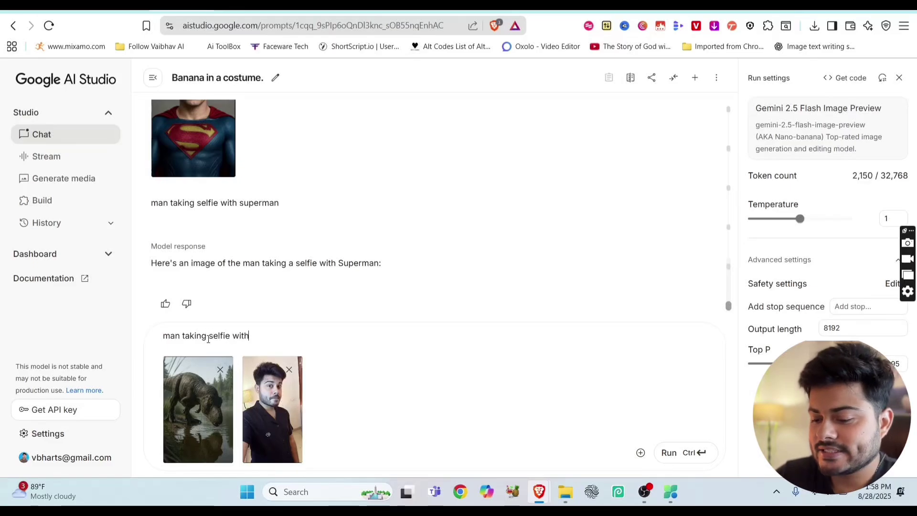
type("the dianasuar in the jungle")
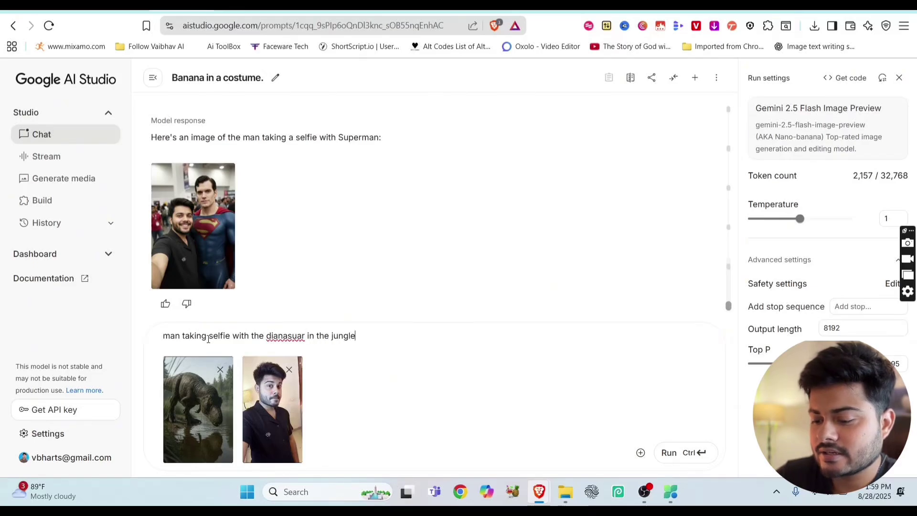
Run the dinosaur jungle selfie request, then start attaching an image in LMArena.
left_click(691, 452)
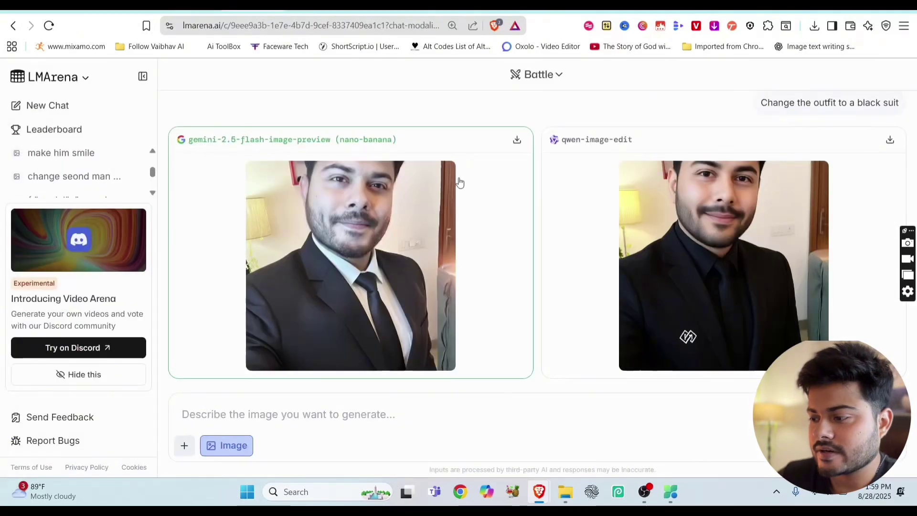
left_click(185, 445)
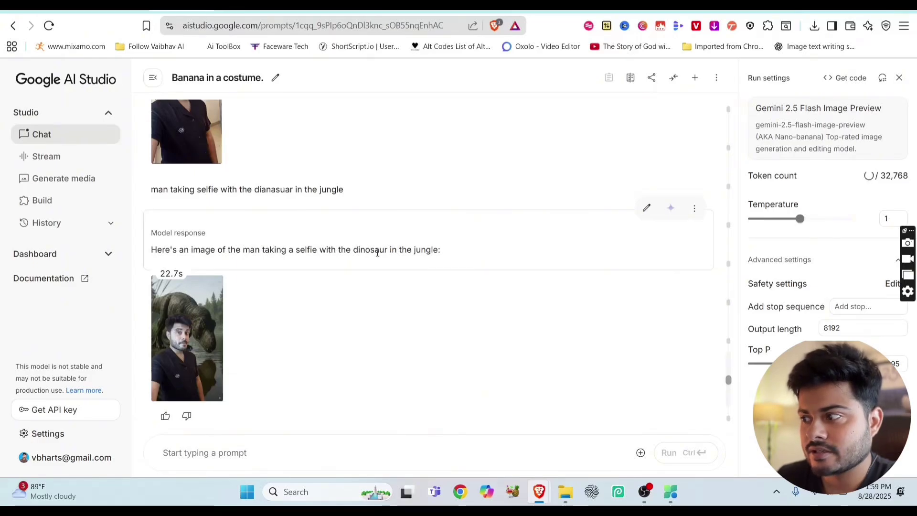
left_click(191, 324)
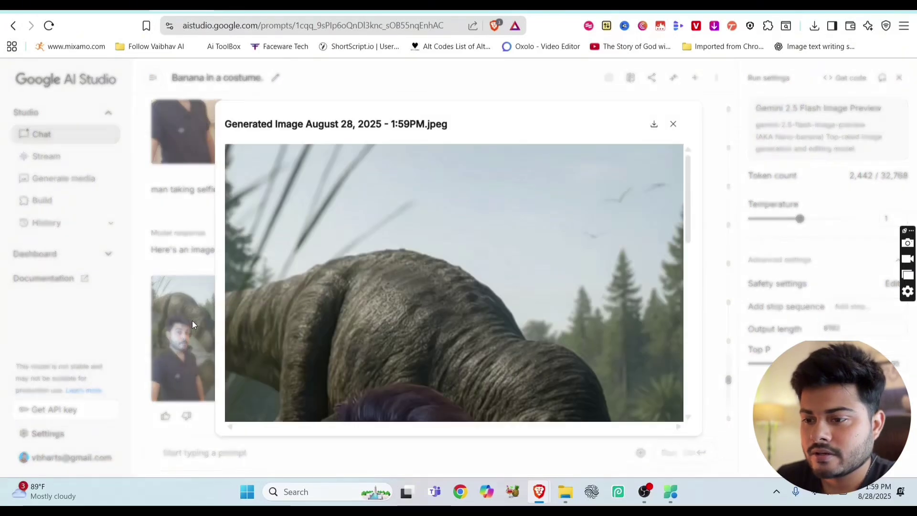
scroll(502, 288, "down", 5)
scroll(502, 291, "down", 2)
scroll(502, 290, "down", 3)
scroll(502, 291, "up", 3)
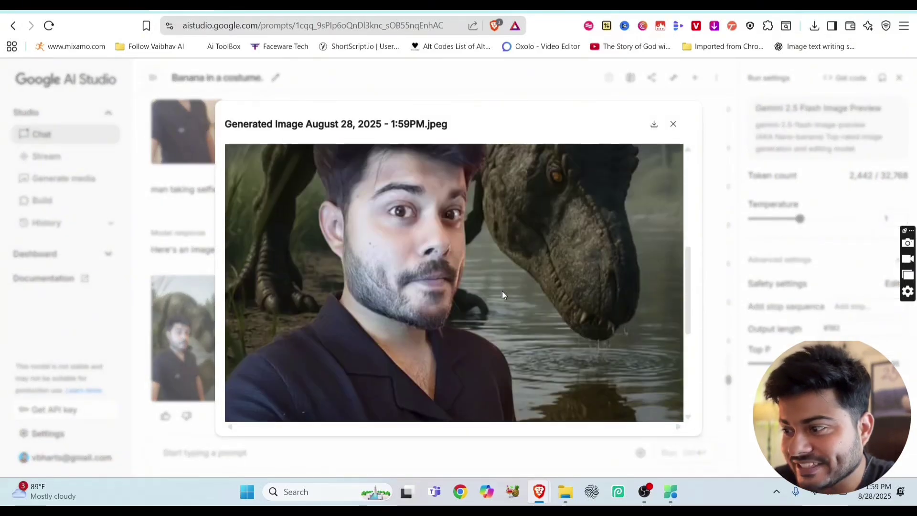
scroll(501, 291, "up", 2)
left_click(673, 126)
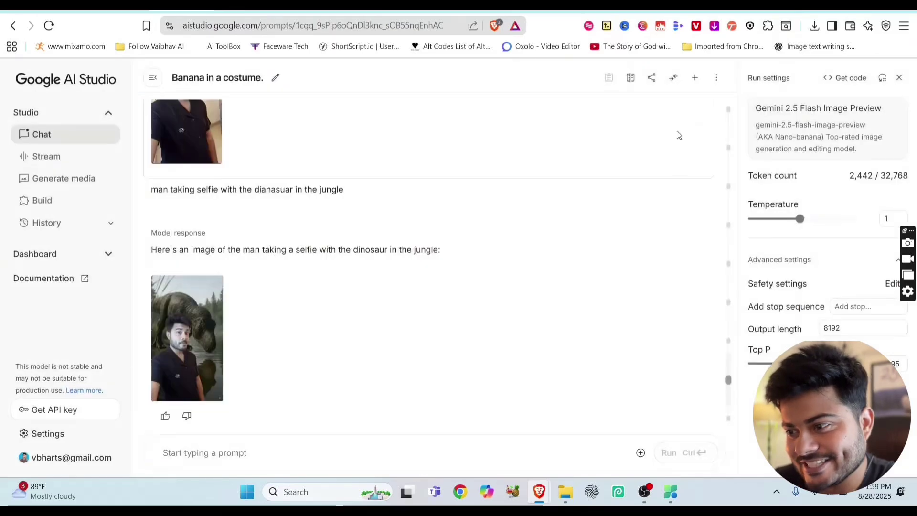
left_click(160, 323)
scroll(557, 314, "down", 5)
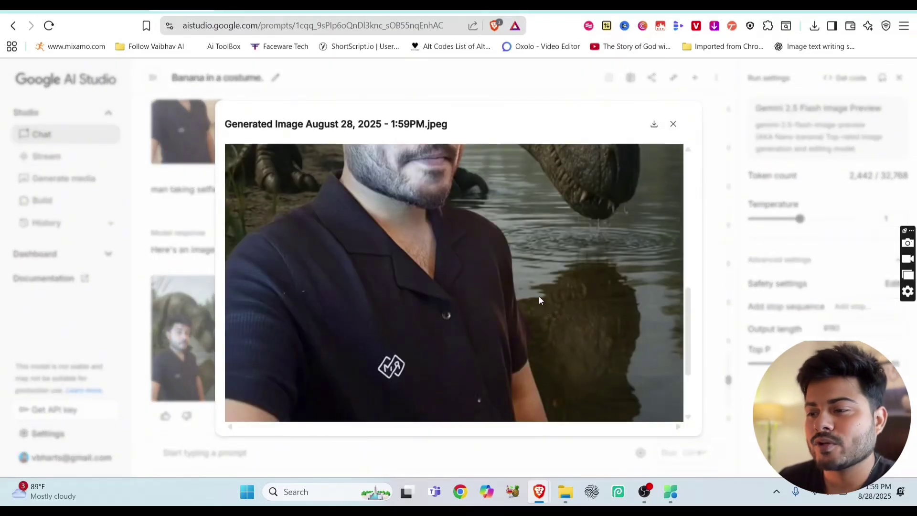
Close the enlarged image viewer to return to the Nano Banana Guide page.
left_click(672, 124)
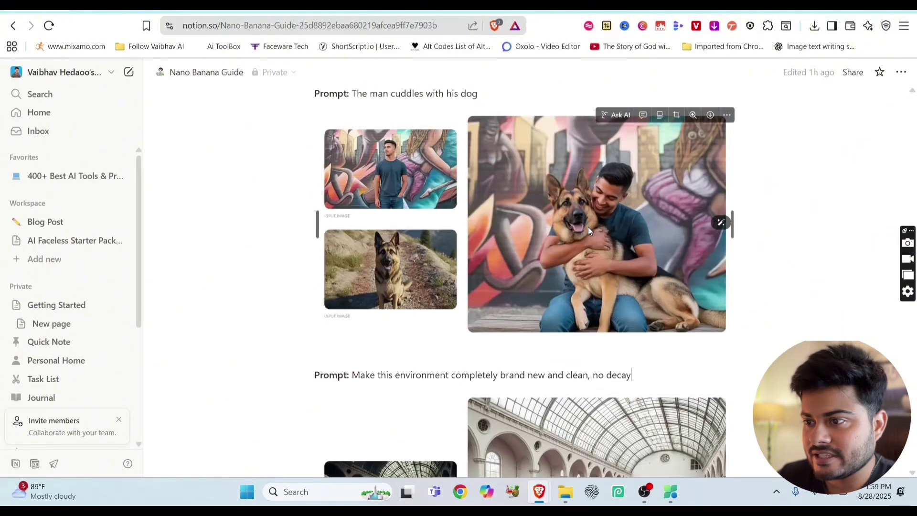
scroll(587, 230, "up", 4)
scroll(340, 164, "down", 3)
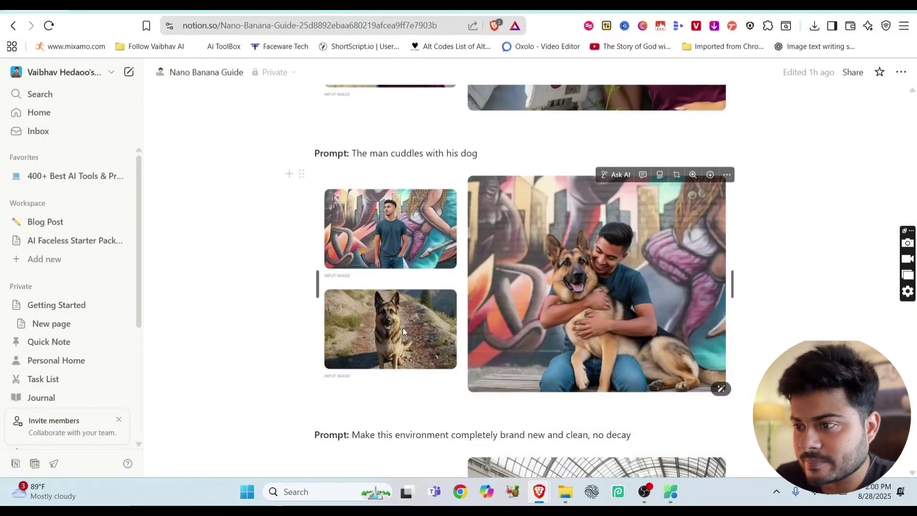
scroll(619, 338, "up", 3)
scroll(619, 337, "up", 10)
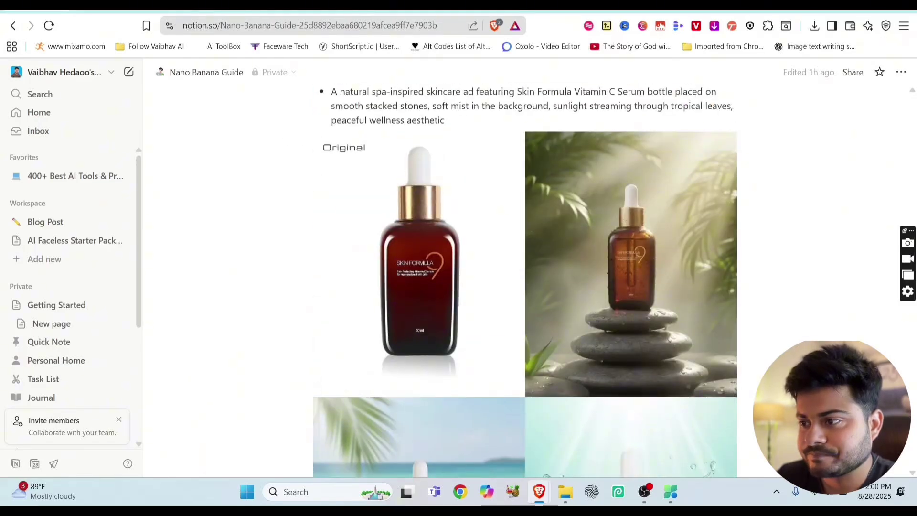